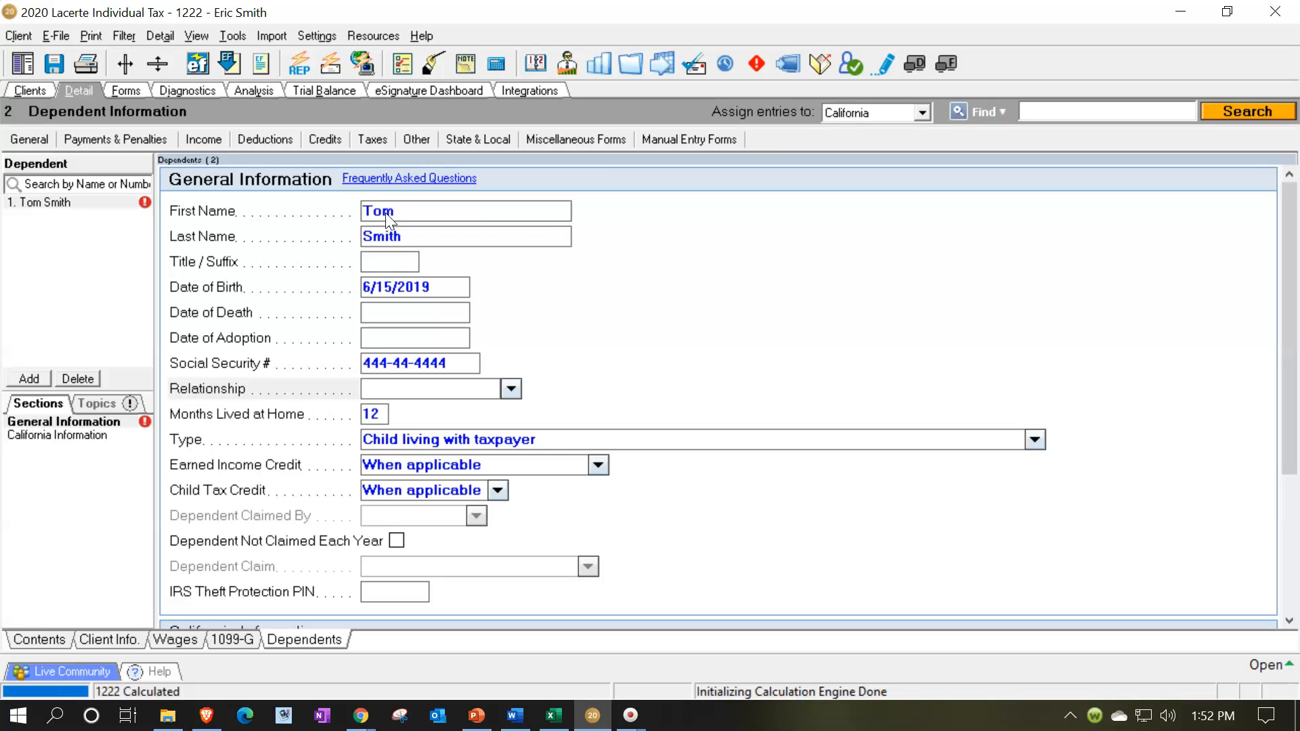
Set the dependent's relationship to Son.
text(Son)
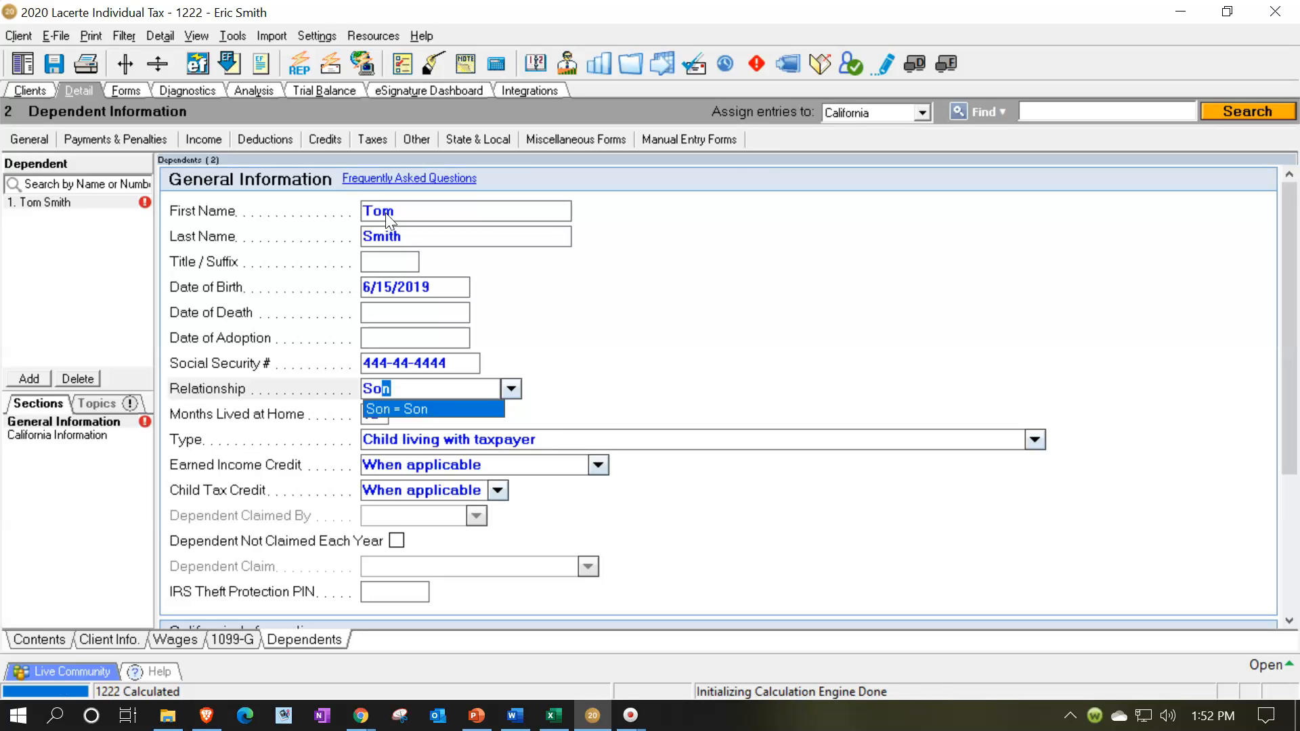
key(Tab)
key(Tab)
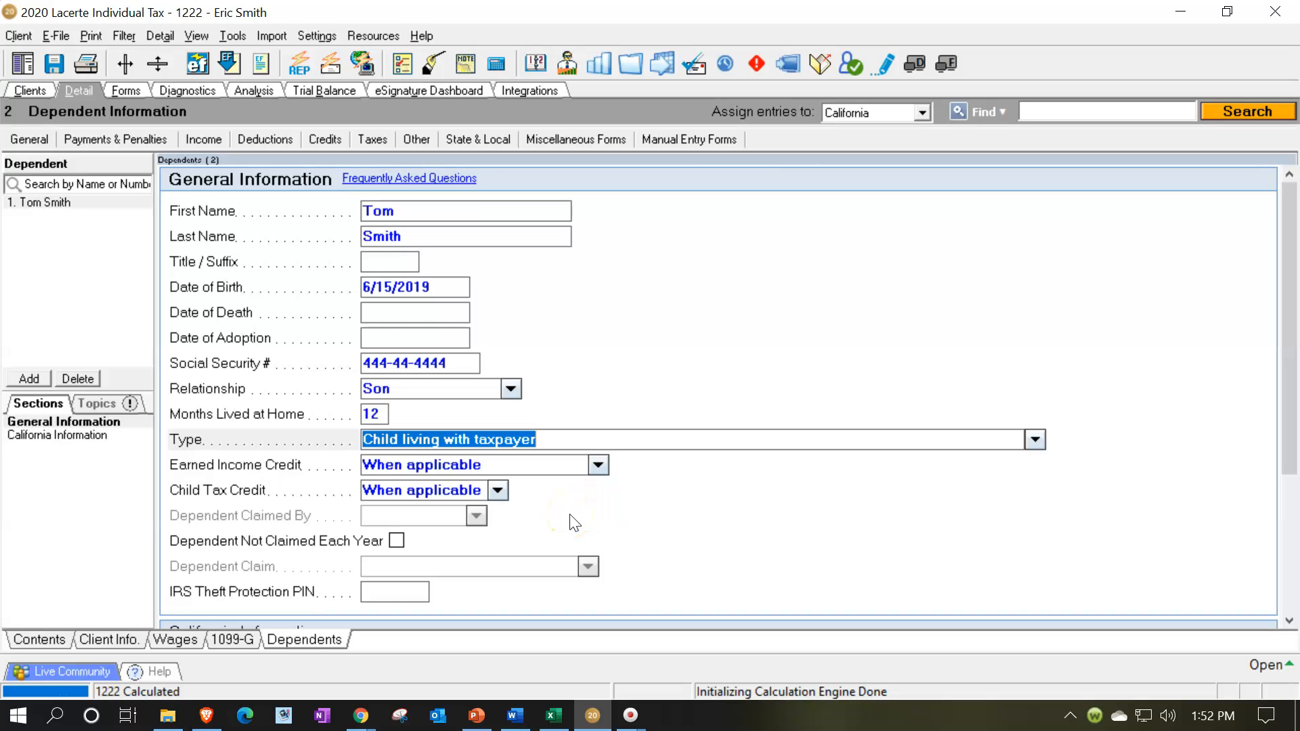
Change the filing status in the client information to Head of household.
click(113, 639)
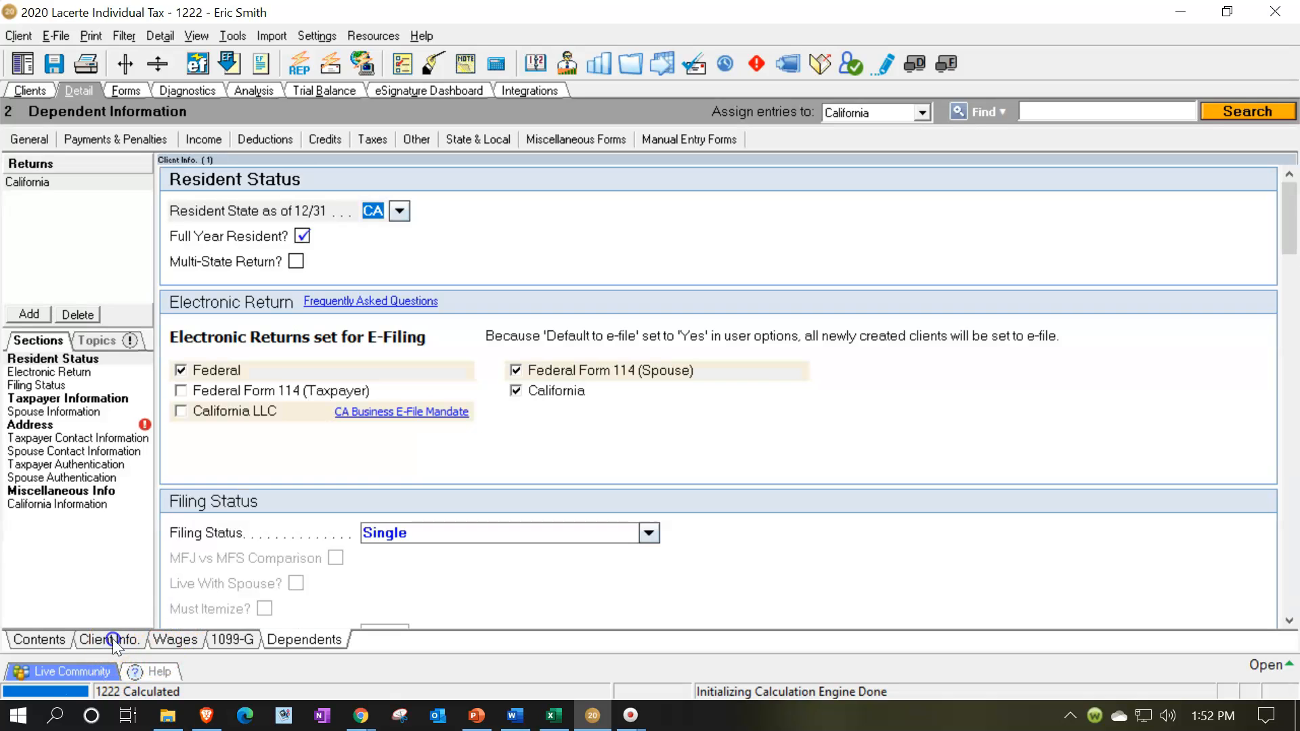
scroll(619, 589, down, 2)
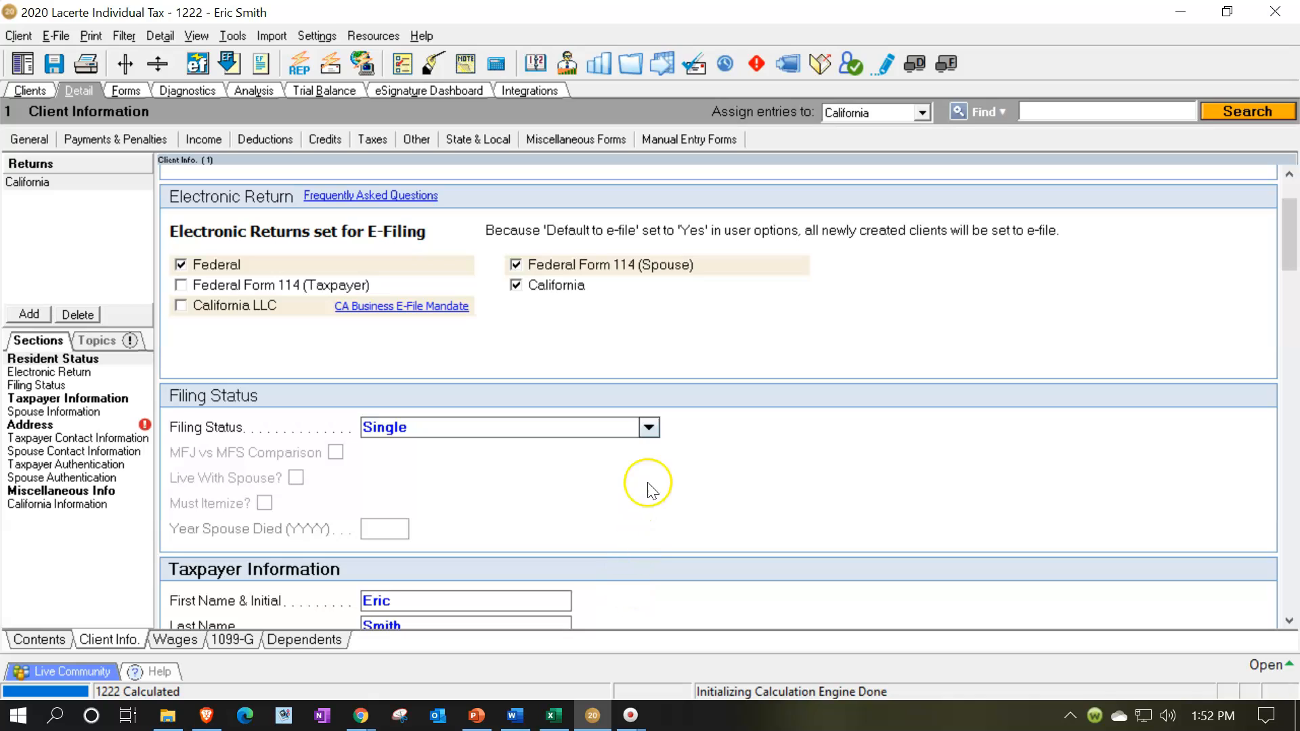
click(648, 427)
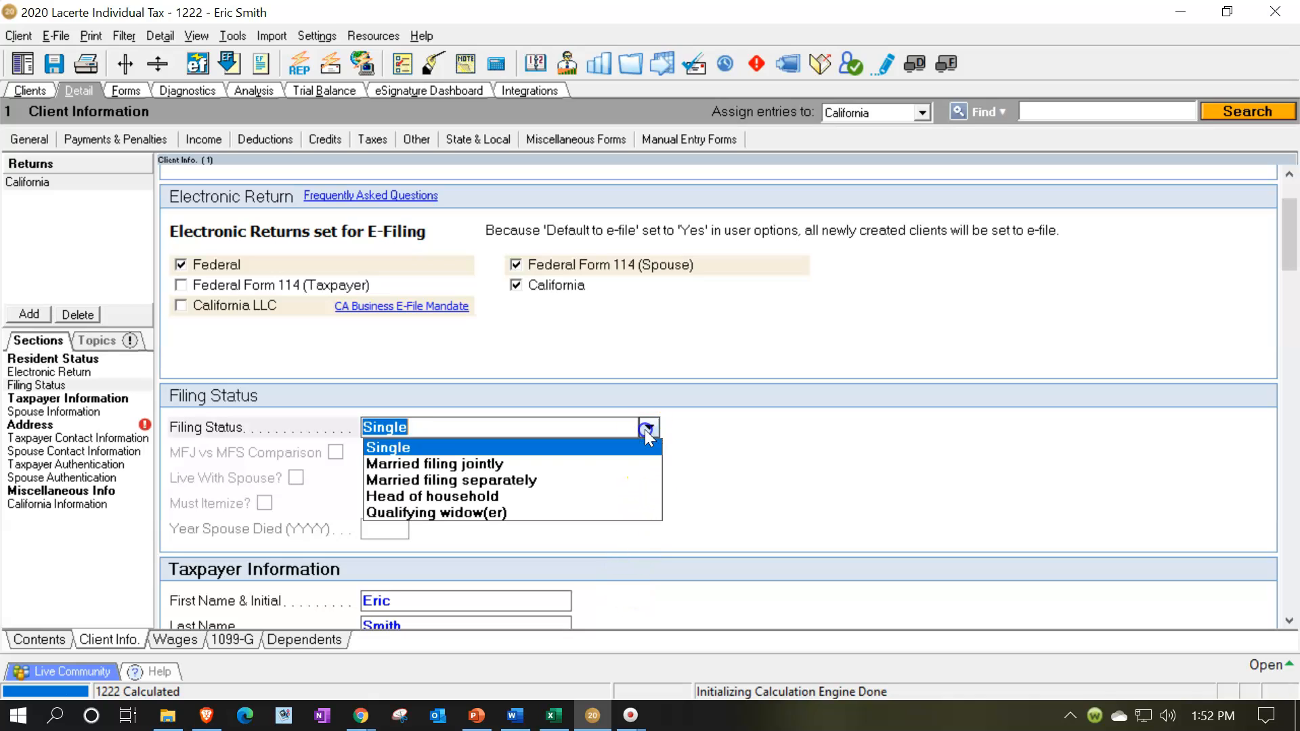
click(560, 498)
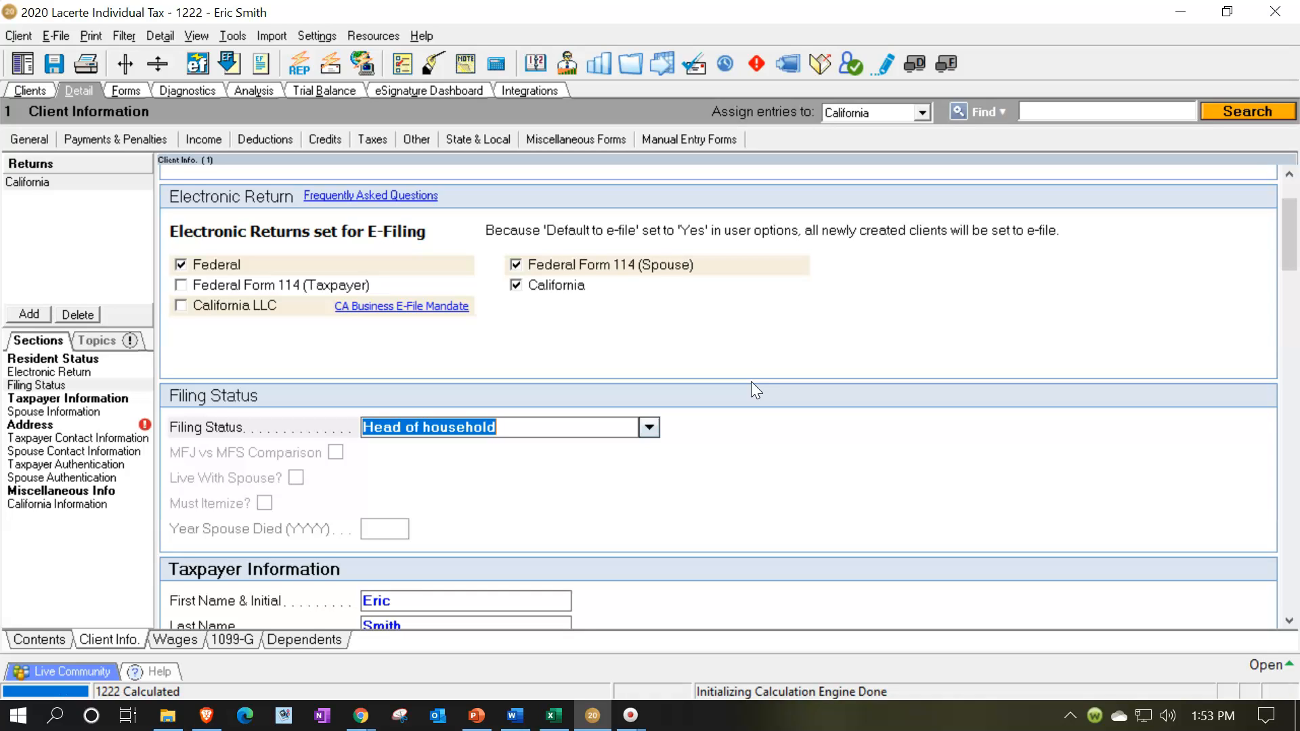
Show page 1 of the federal Form 1040 and tick the dependent's name entry as reviewed.
click(126, 91)
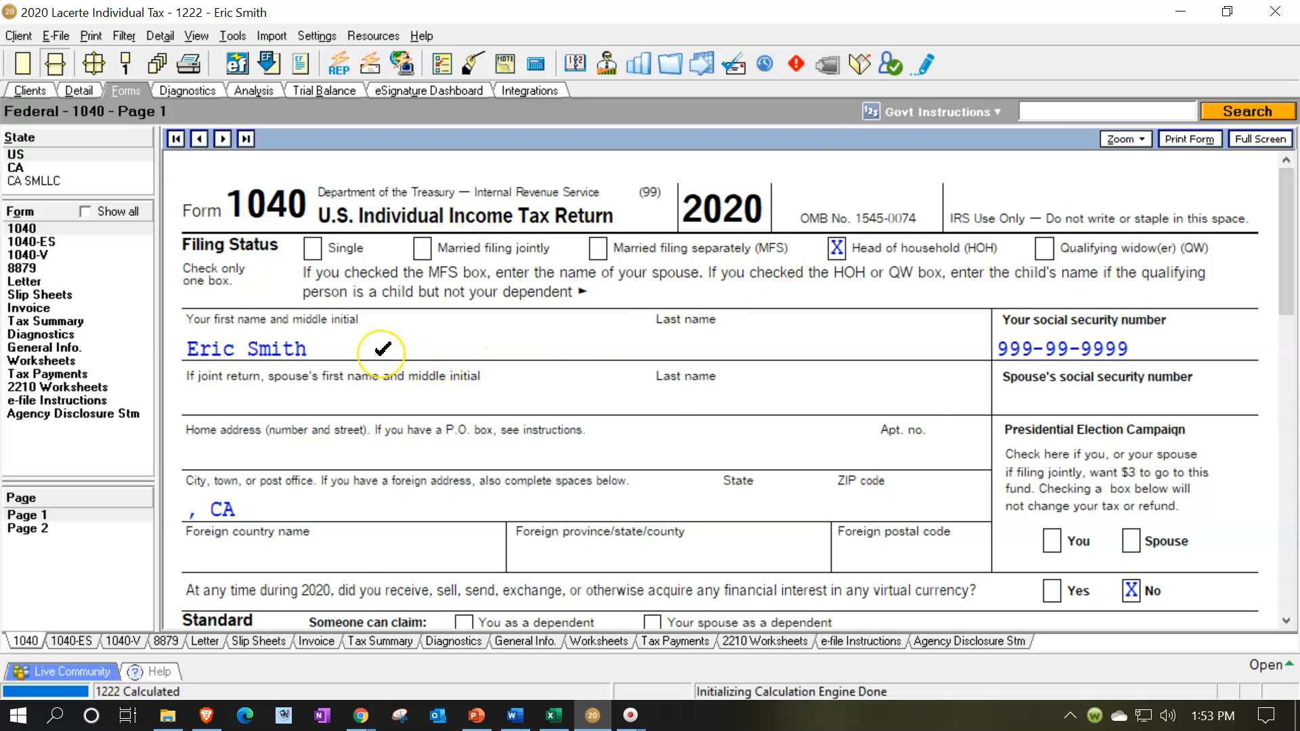
scroll(382, 349, down, 3)
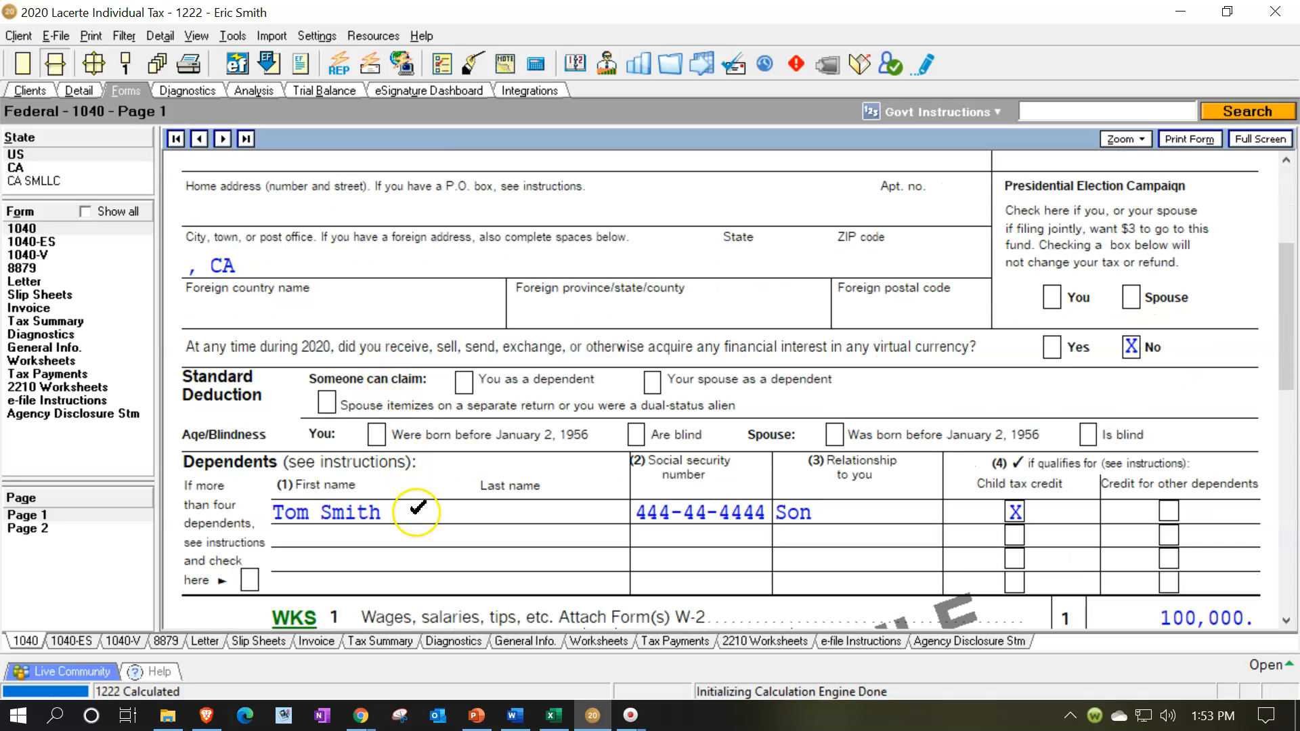
click(416, 513)
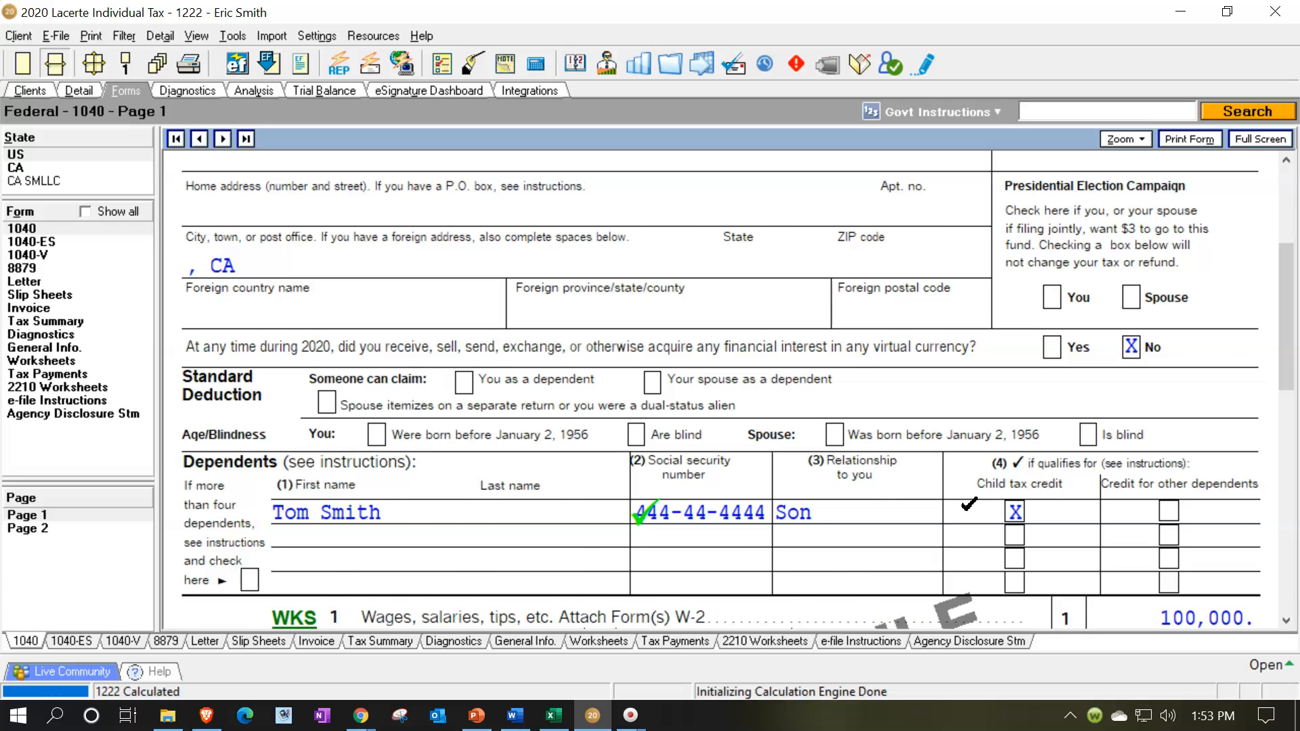
Tick the line 12 standard deduction and line 15 taxable income amounts on Form 1040 as reviewed.
scroll(969, 505, down, 3)
scroll(967, 509, down, 9)
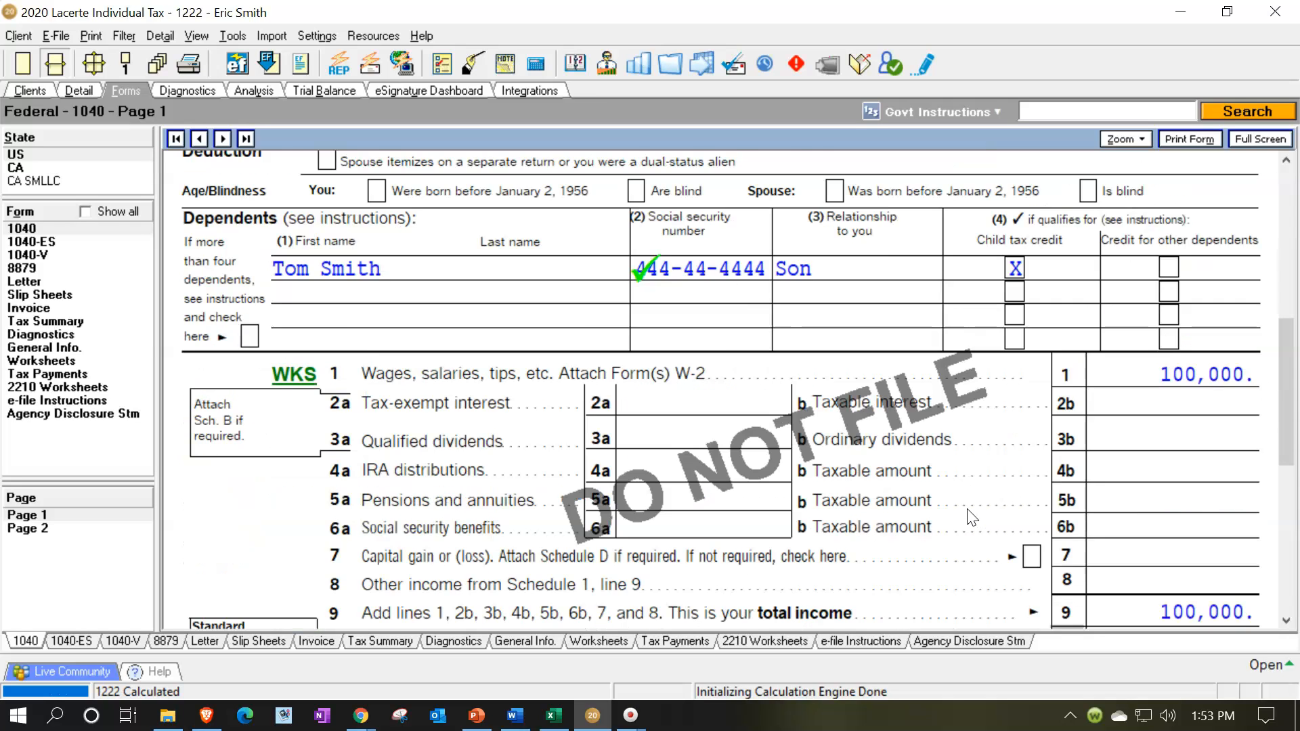
scroll(972, 518, down, 3)
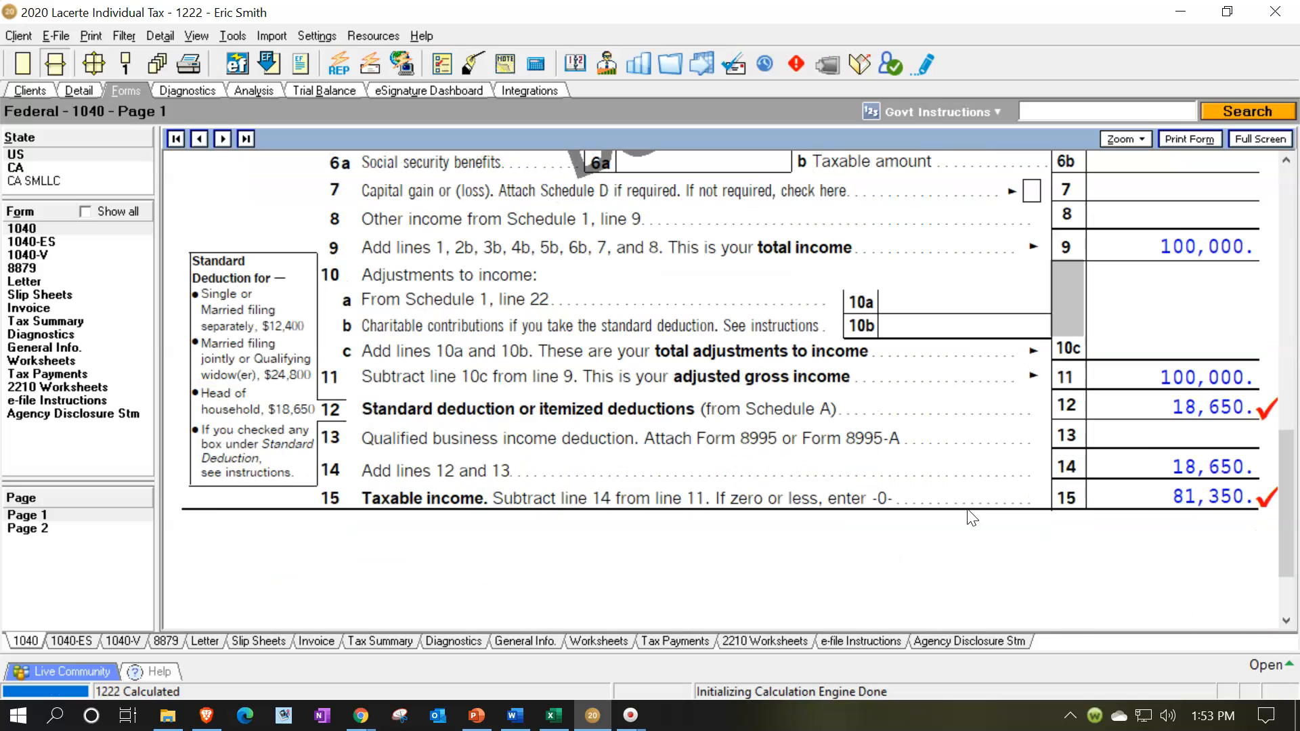
click(1155, 400)
click(1143, 496)
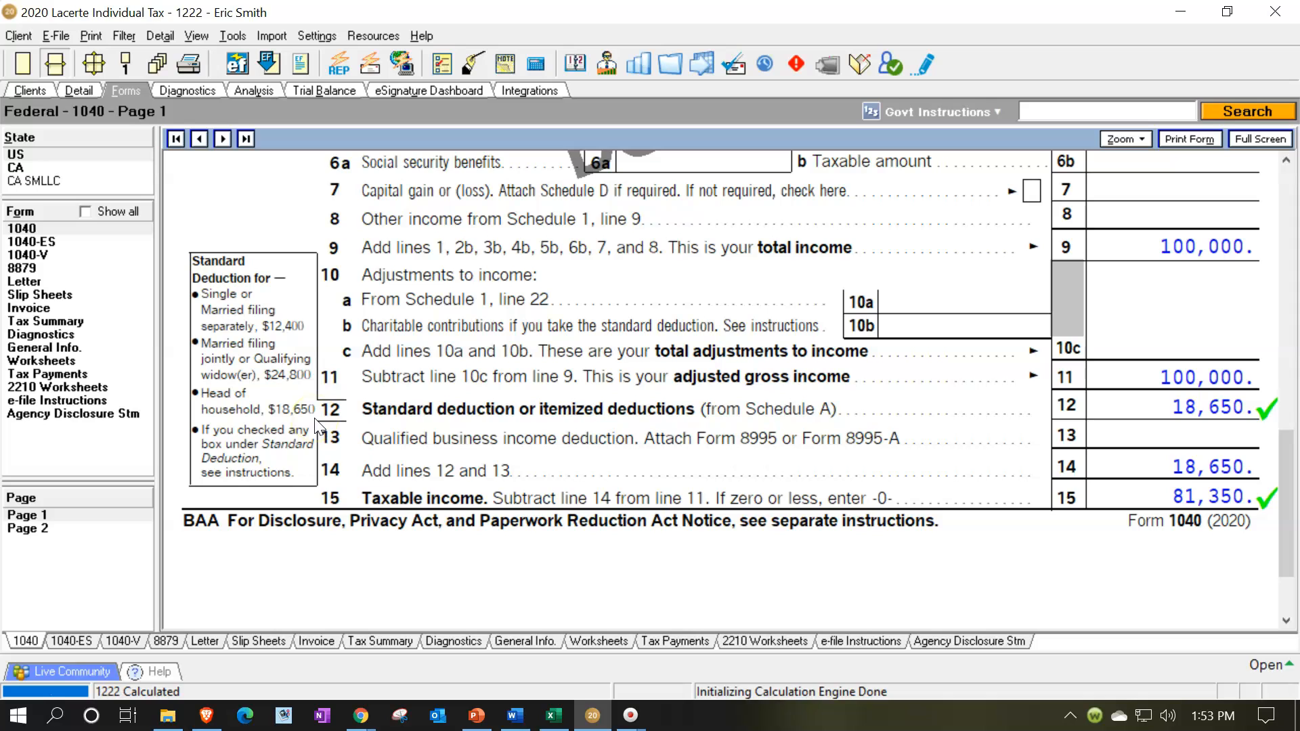
Switch to the Excel tax worksheet and link the standard deduction in C7 to the HOH amount in C20.
click(554, 715)
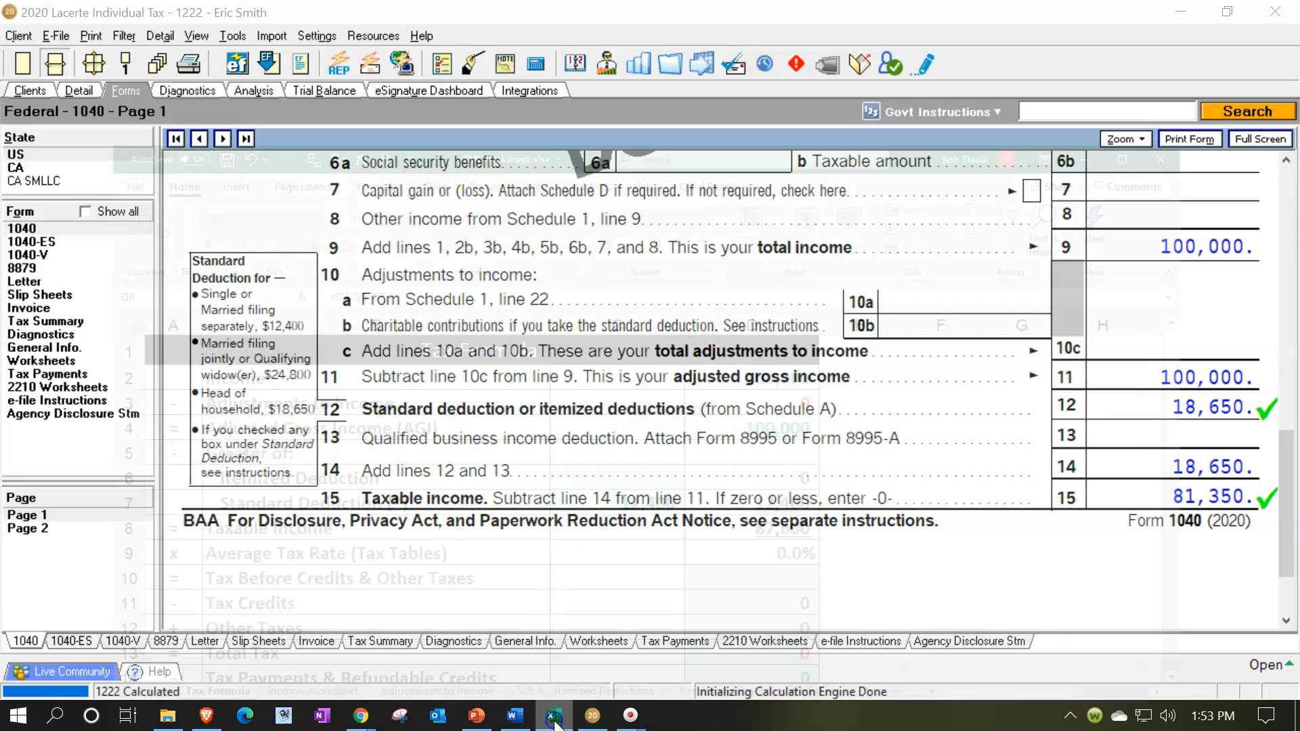
click(673, 442)
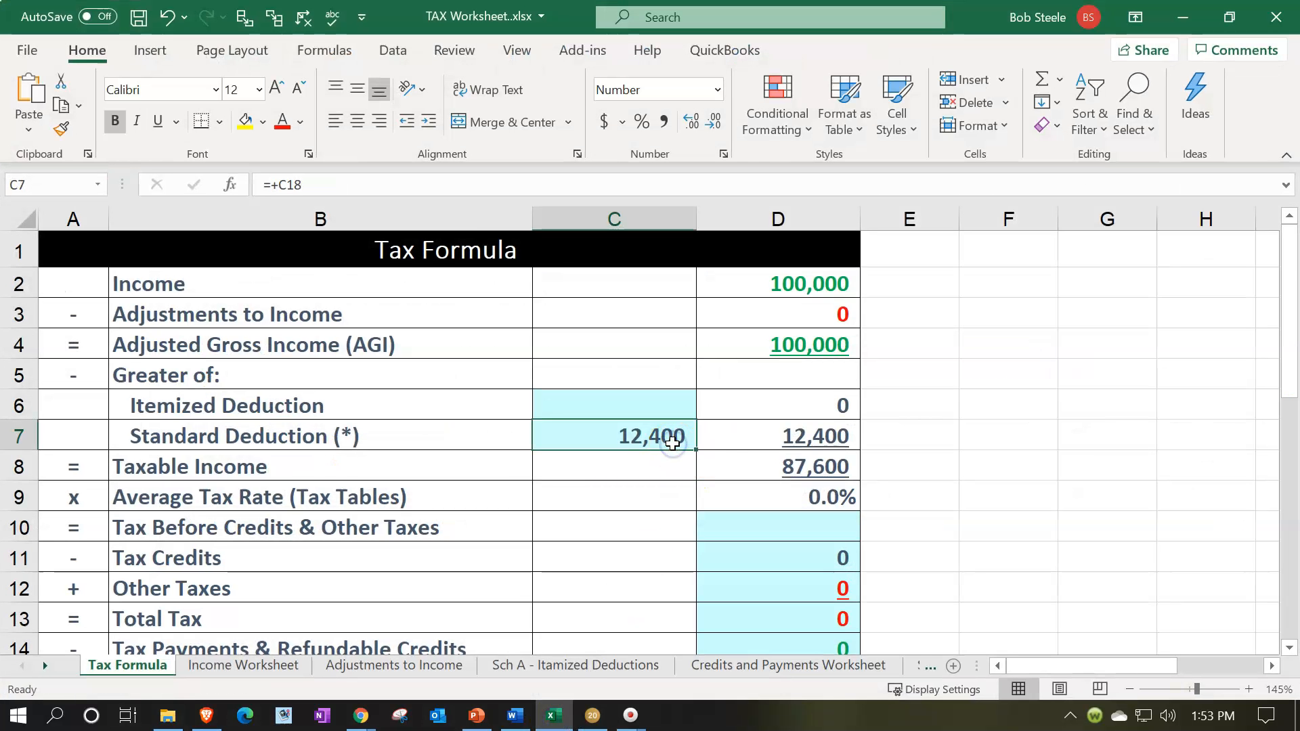
text(=)
scroll(672, 447, down, 3)
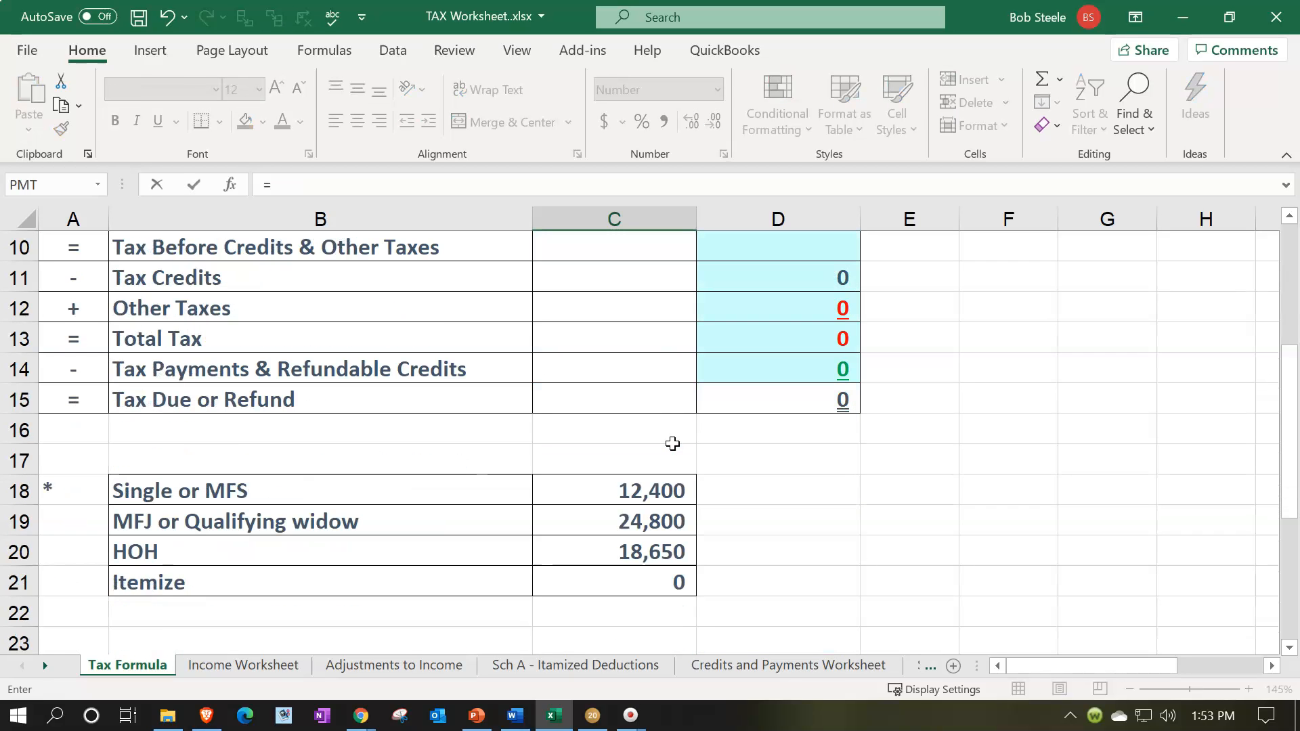
click(641, 552)
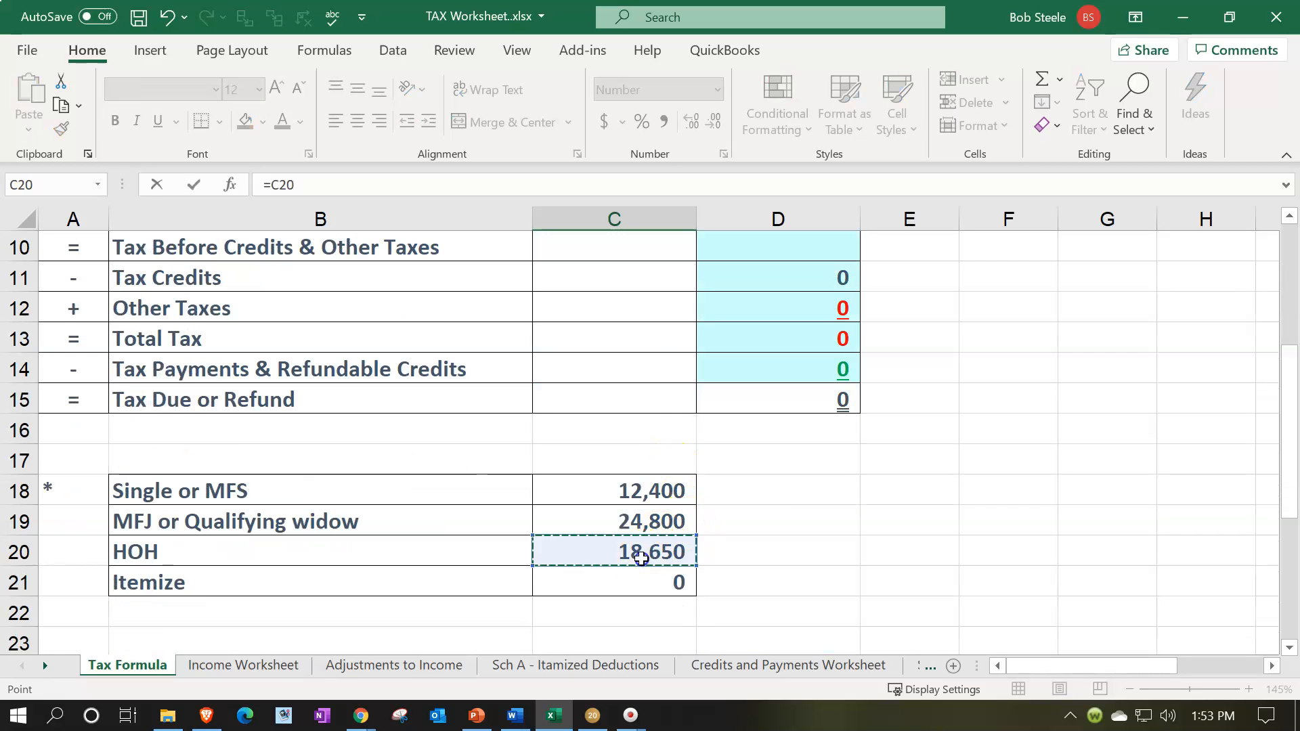
key(Return)
click(797, 430)
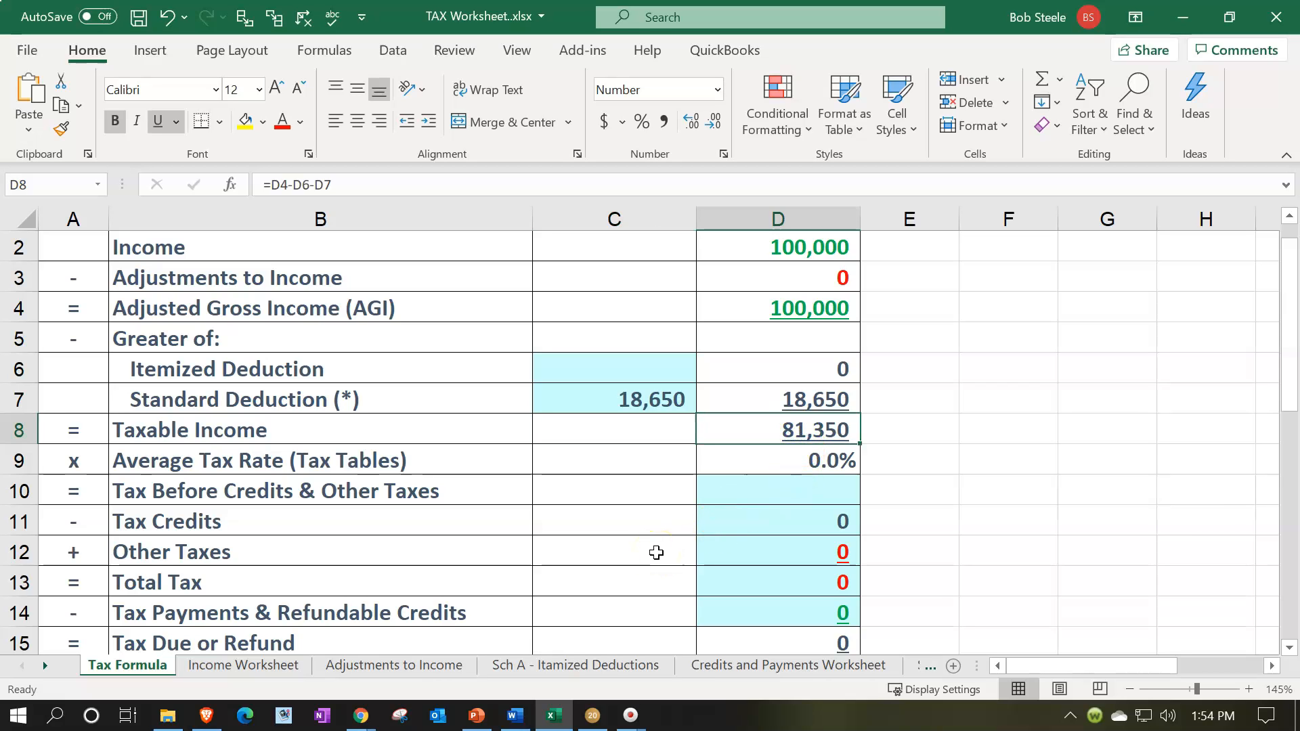
Switch back to Lacerte and tick the line 19 child tax credit on page 2 of Form 1040 as reviewed.
click(593, 715)
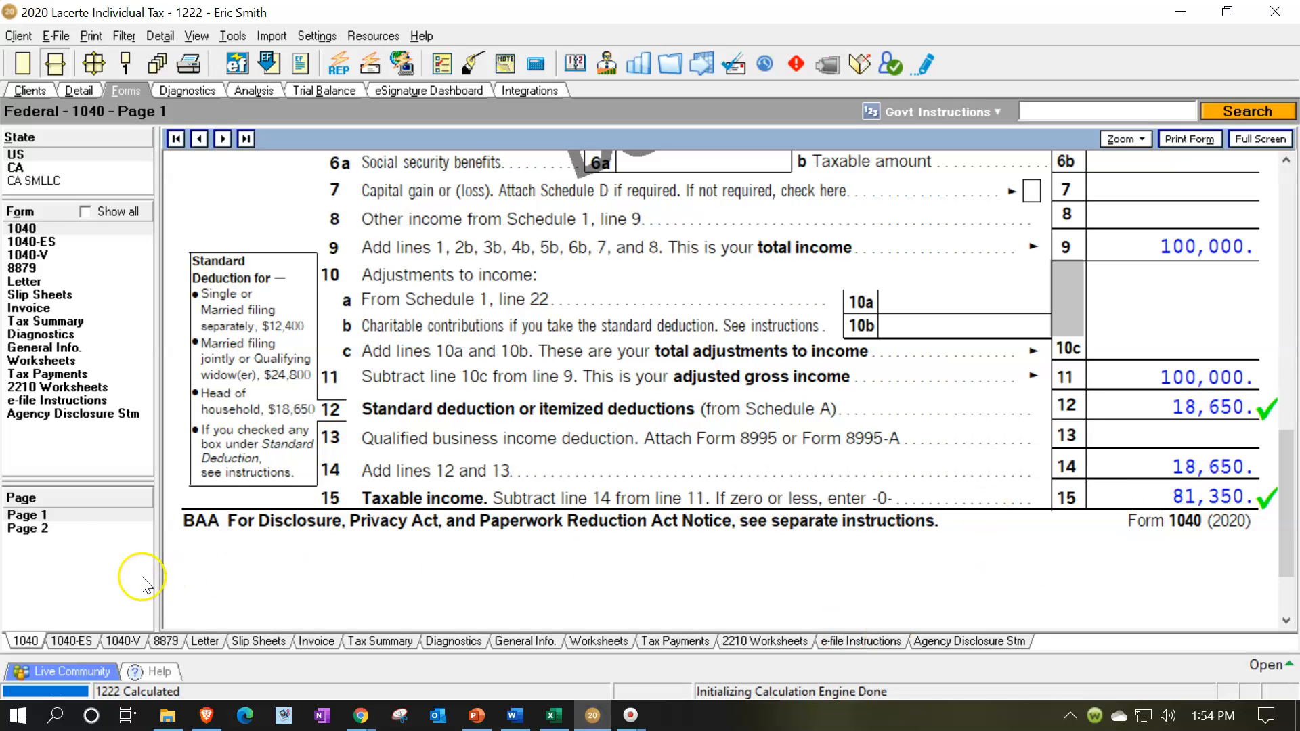
click(52, 528)
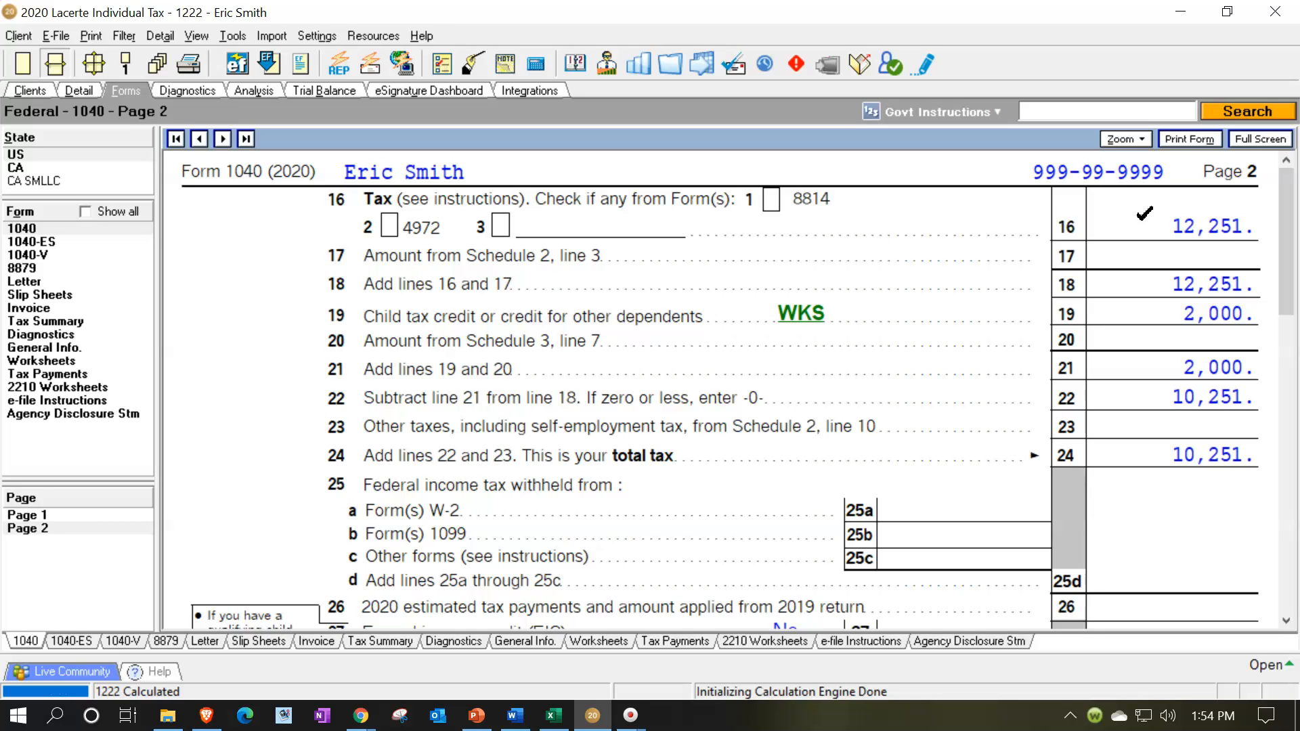
click(1162, 312)
Examine the Child Tax Credit and Credit for Other Dependents Worksheet behind line 19, and close it.
click(805, 321)
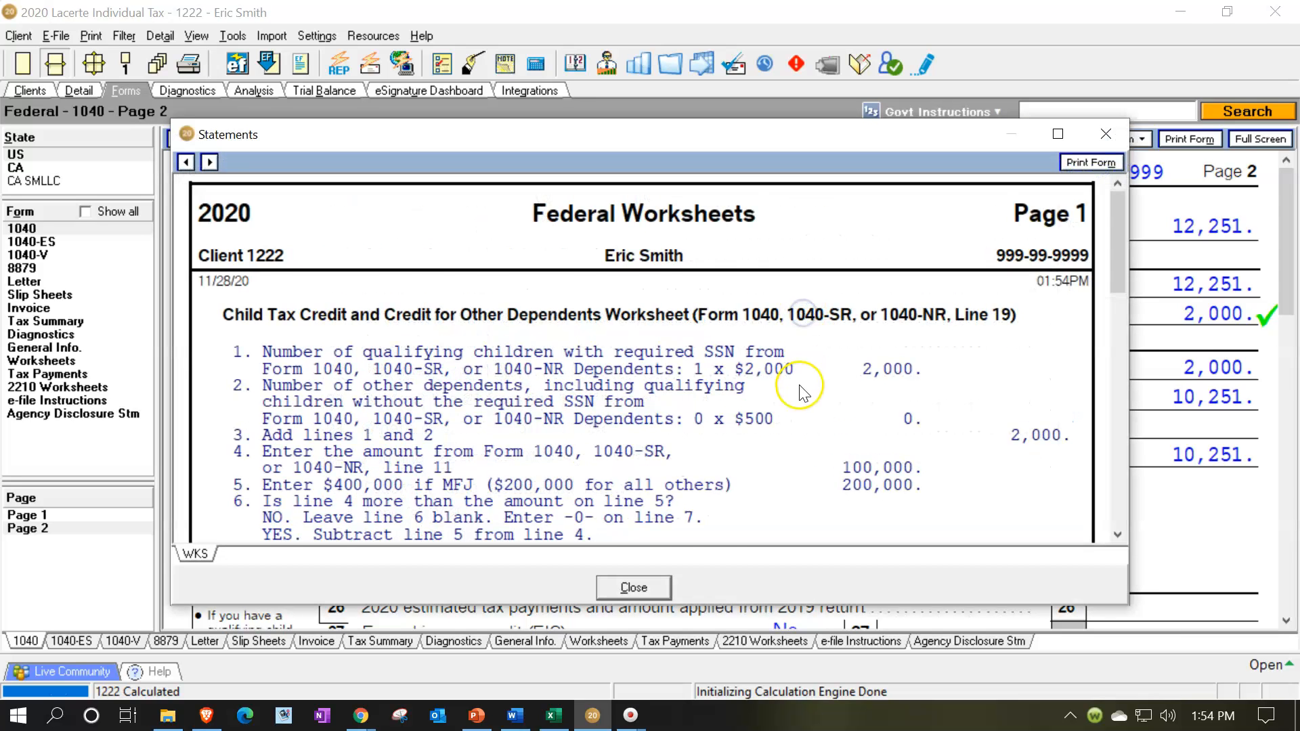
scroll(792, 383, down, 10)
scroll(803, 389, down, 7)
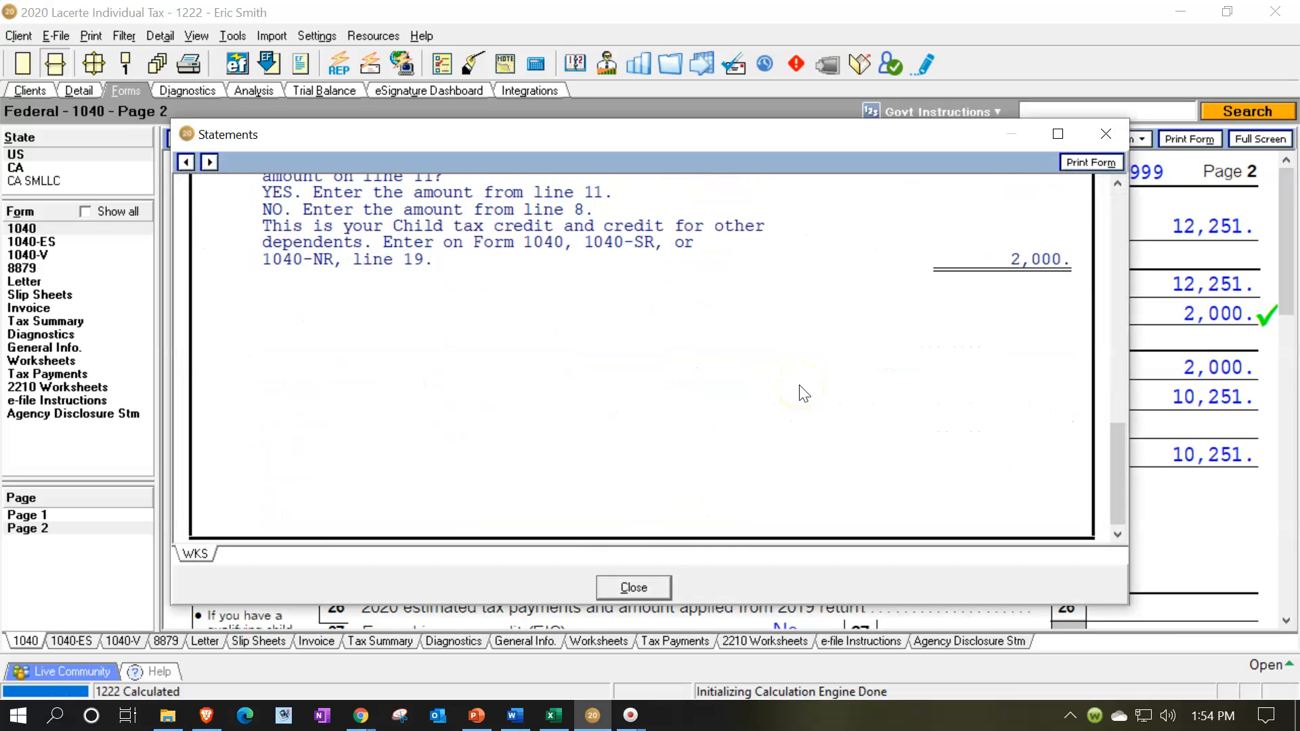
click(1107, 135)
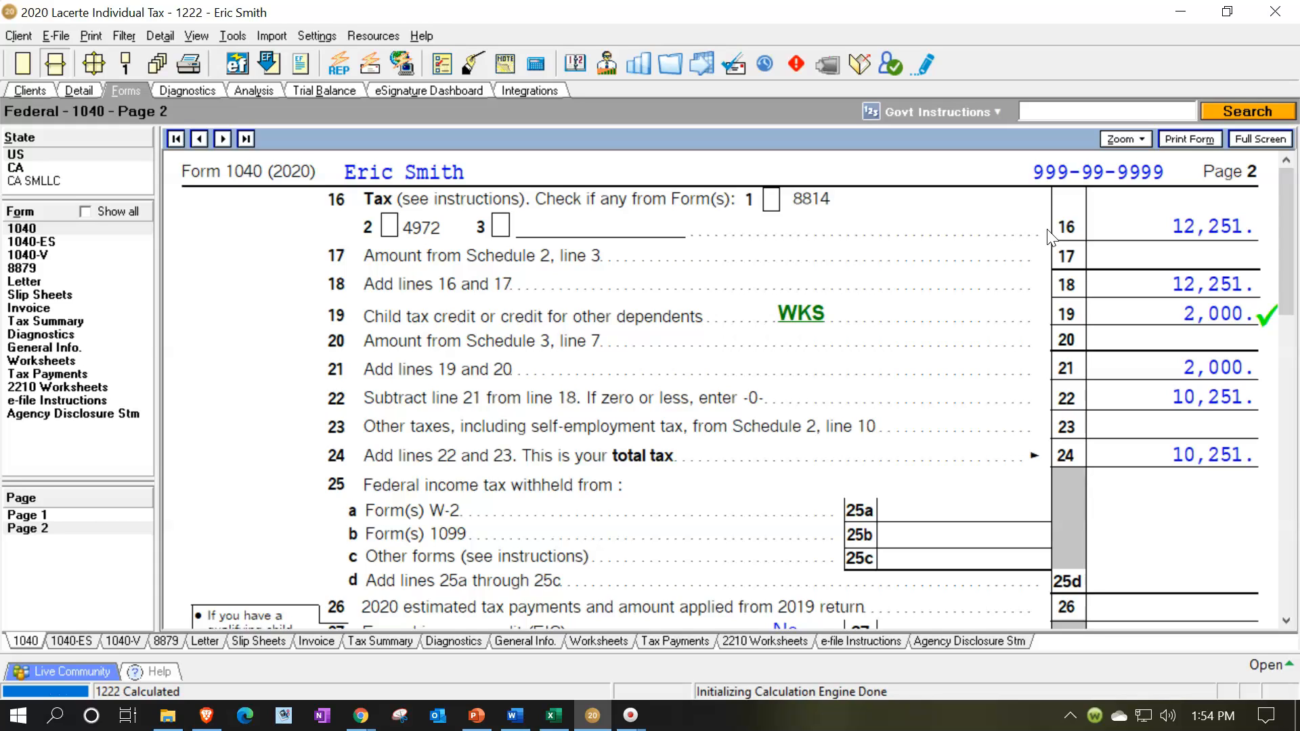
click(1142, 388)
Switch to Excel and enter 12,251 as Tax Before Credits & Other Taxes in D10 of the Tax Formula sheet.
click(554, 715)
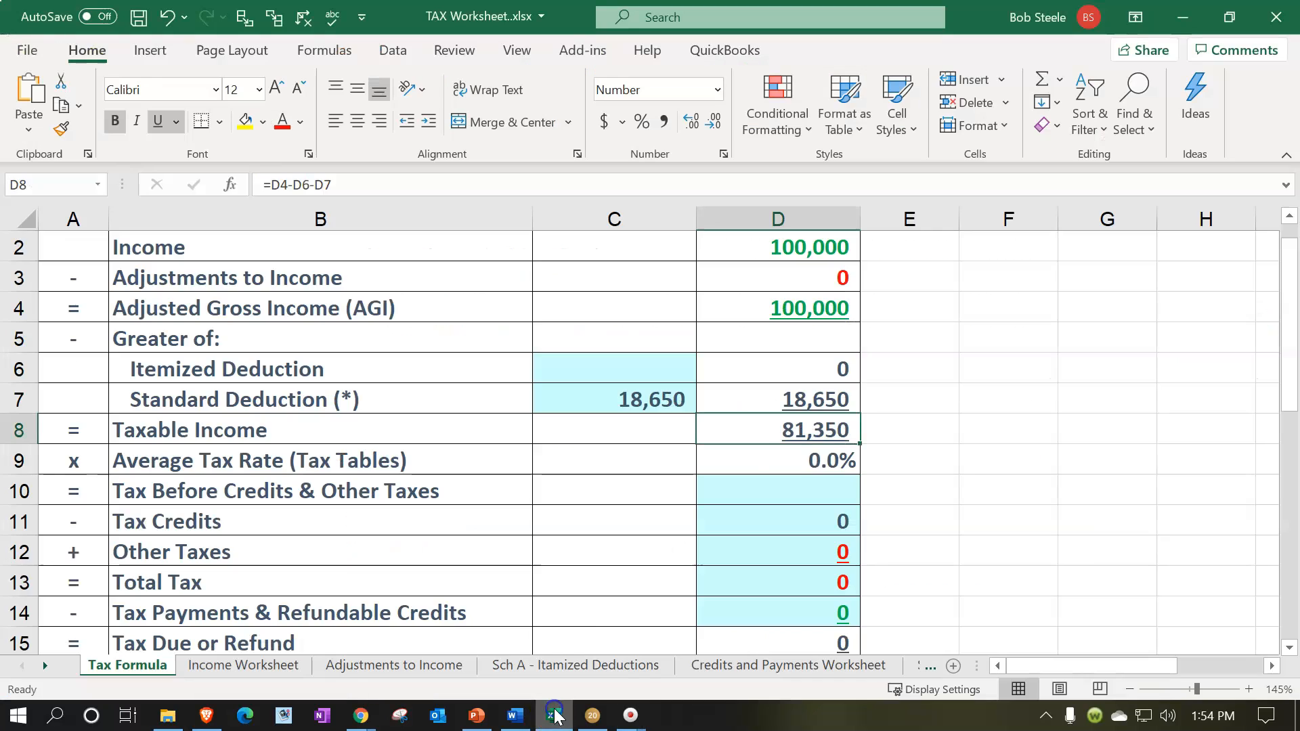
click(761, 487)
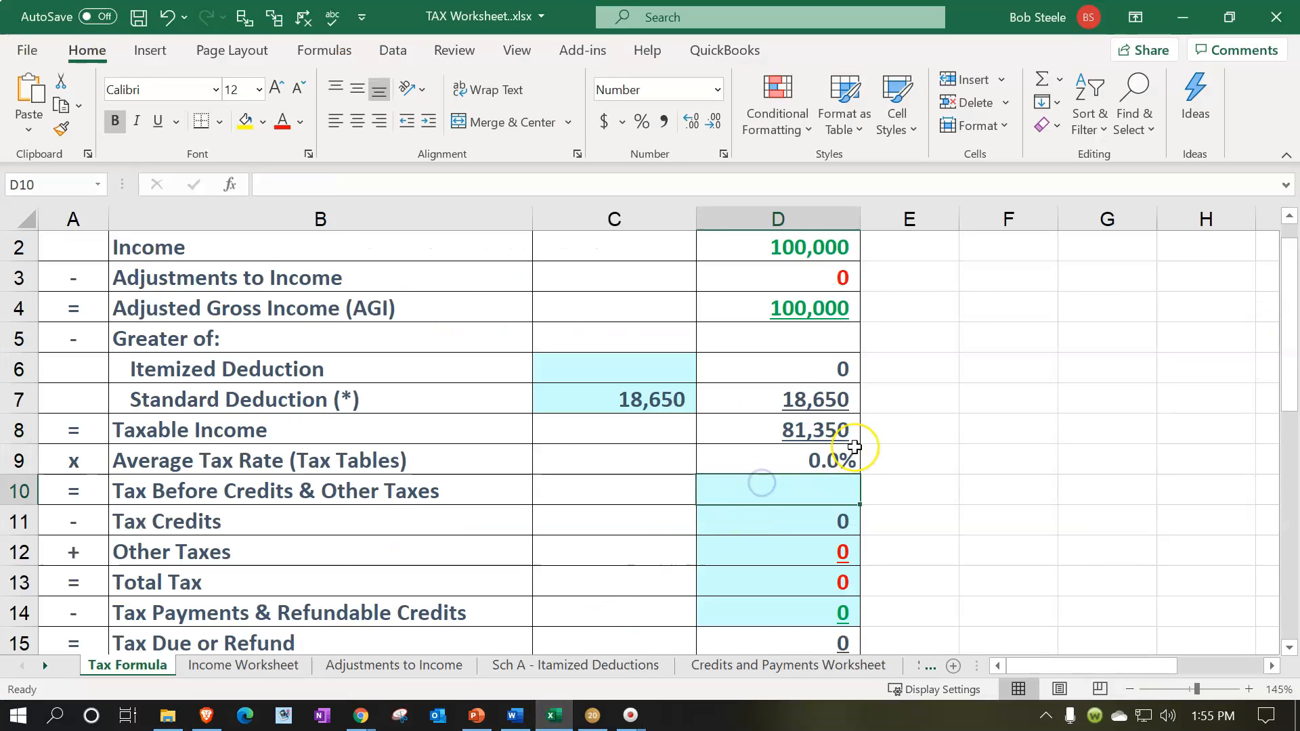
text(12,251)
key(Return)
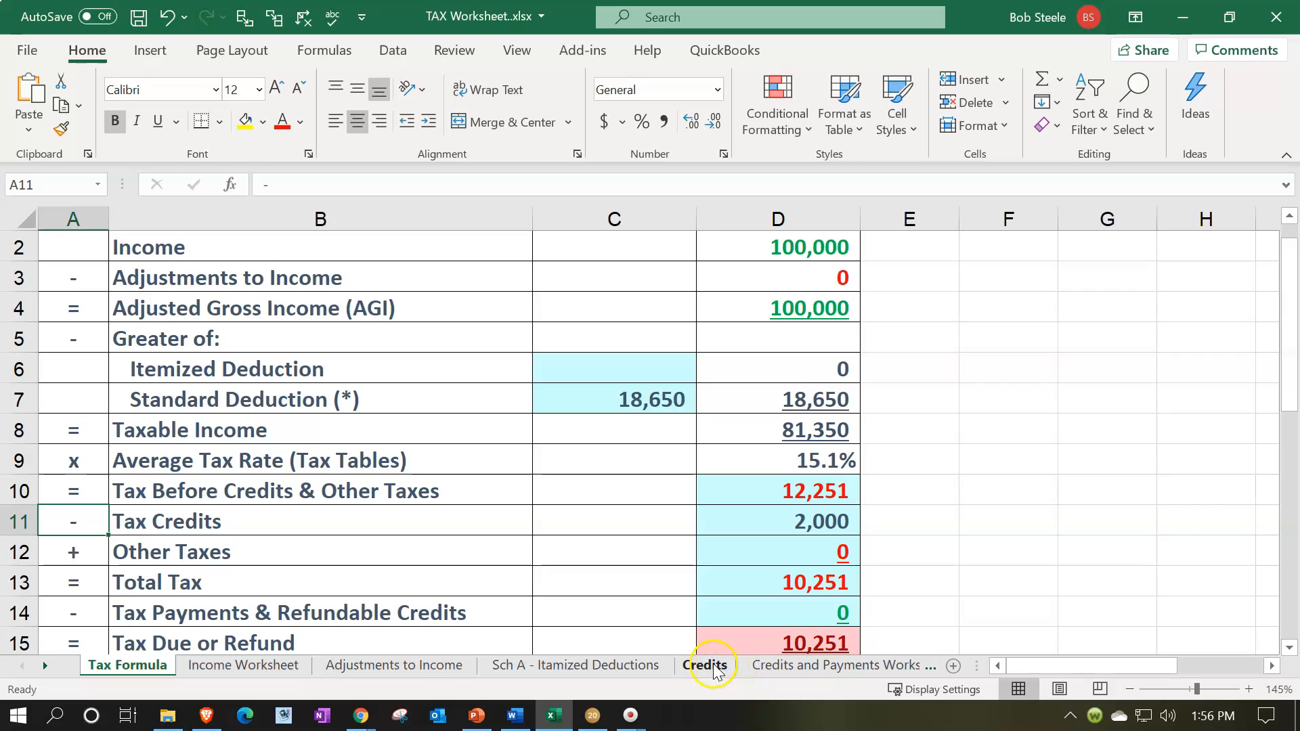
Examine the child tax entry and total on the Credits sheet, and how they feed Tax Credits and Total Tax on the Tax Formula sheet.
click(704, 665)
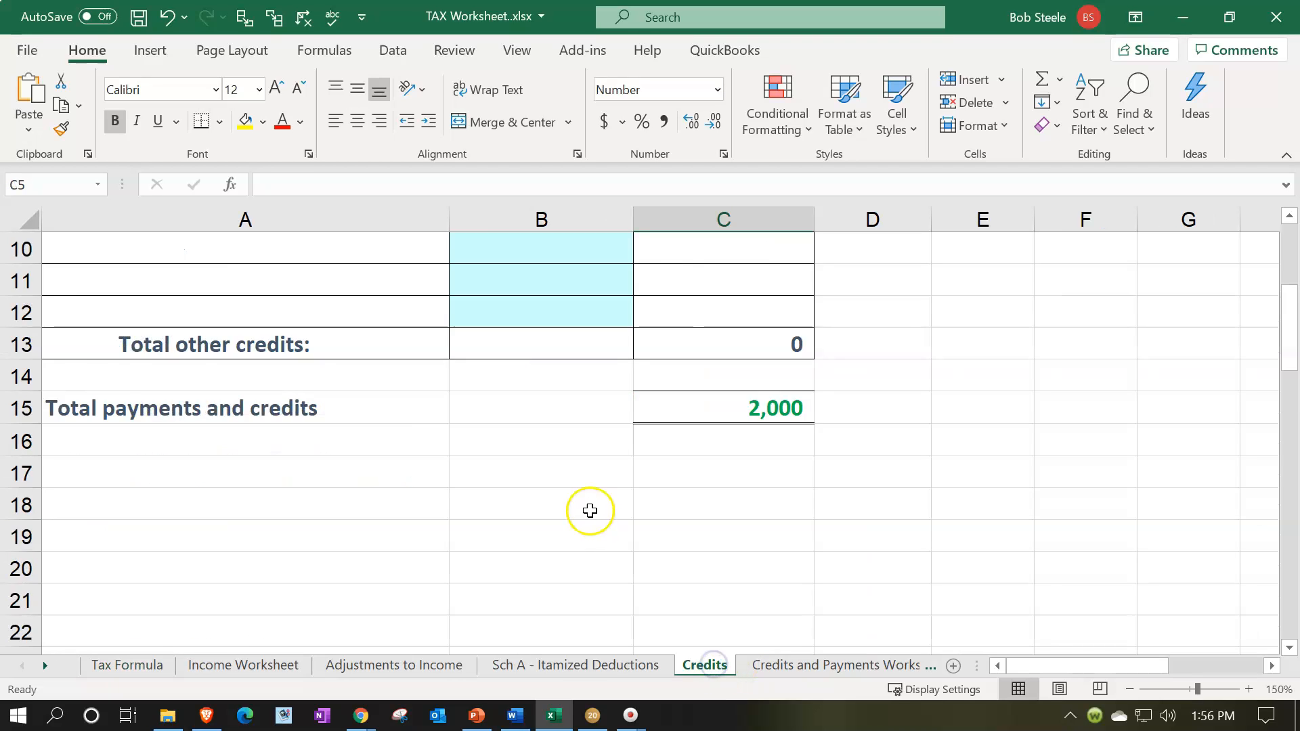
scroll(590, 510, up, 3)
click(648, 356)
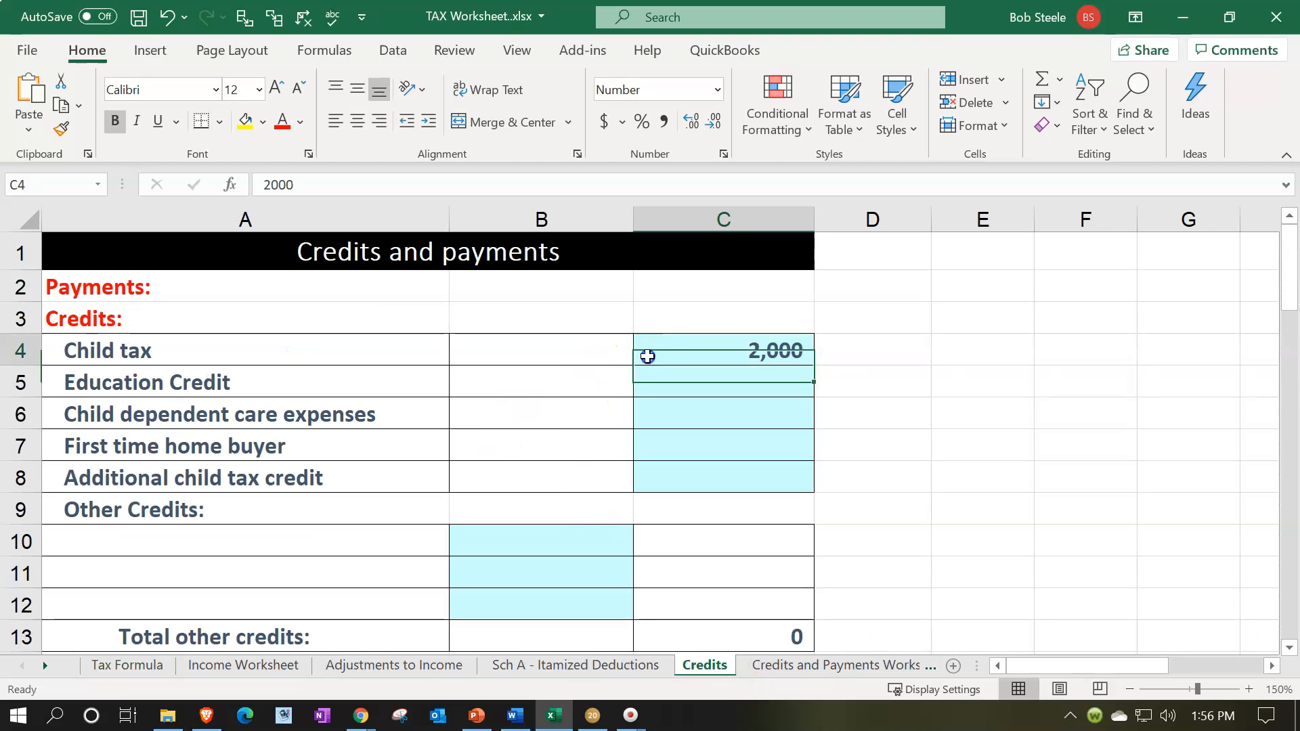
scroll(645, 354, down, 2)
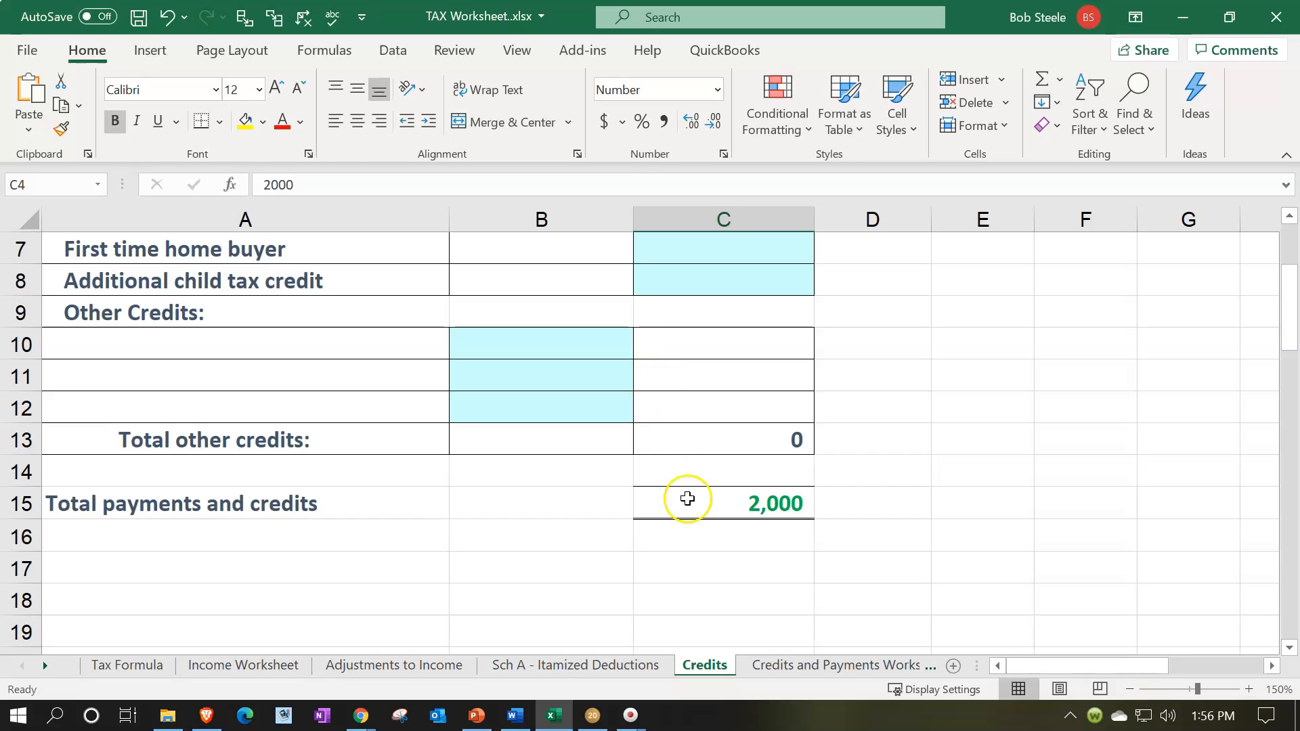
click(96, 666)
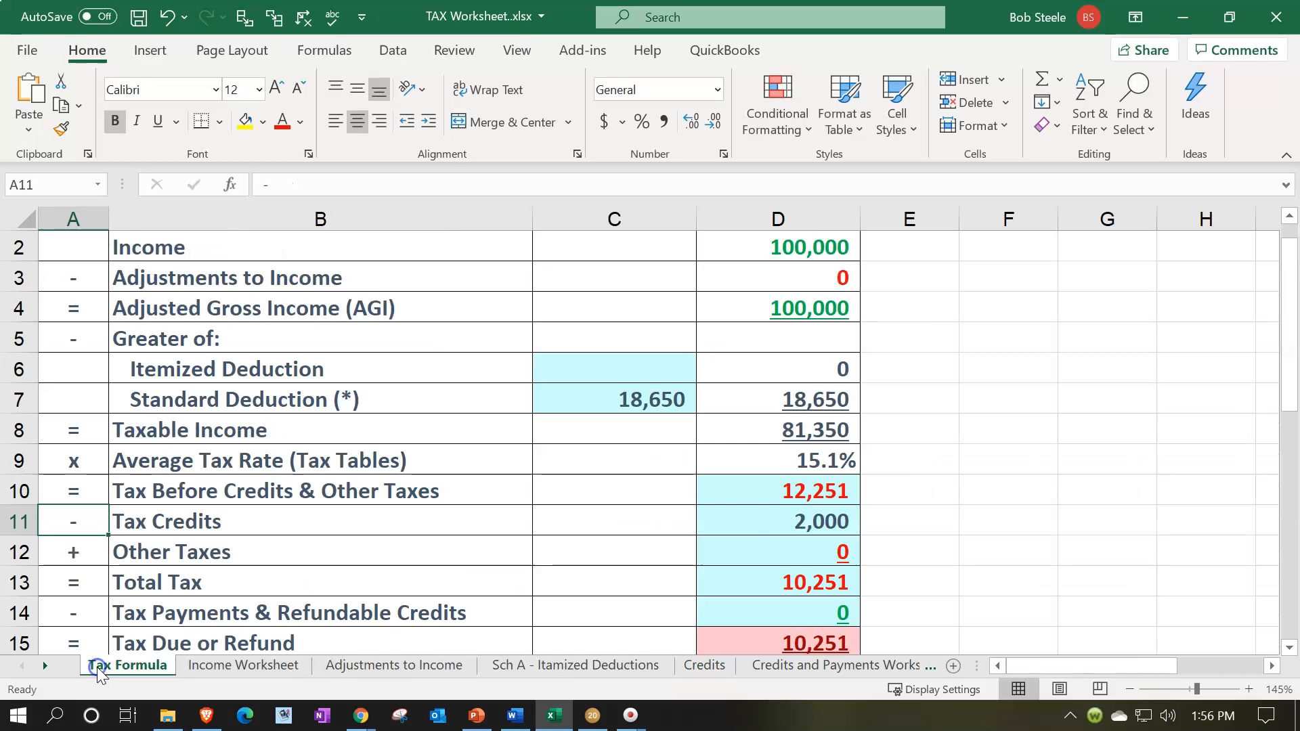
click(777, 526)
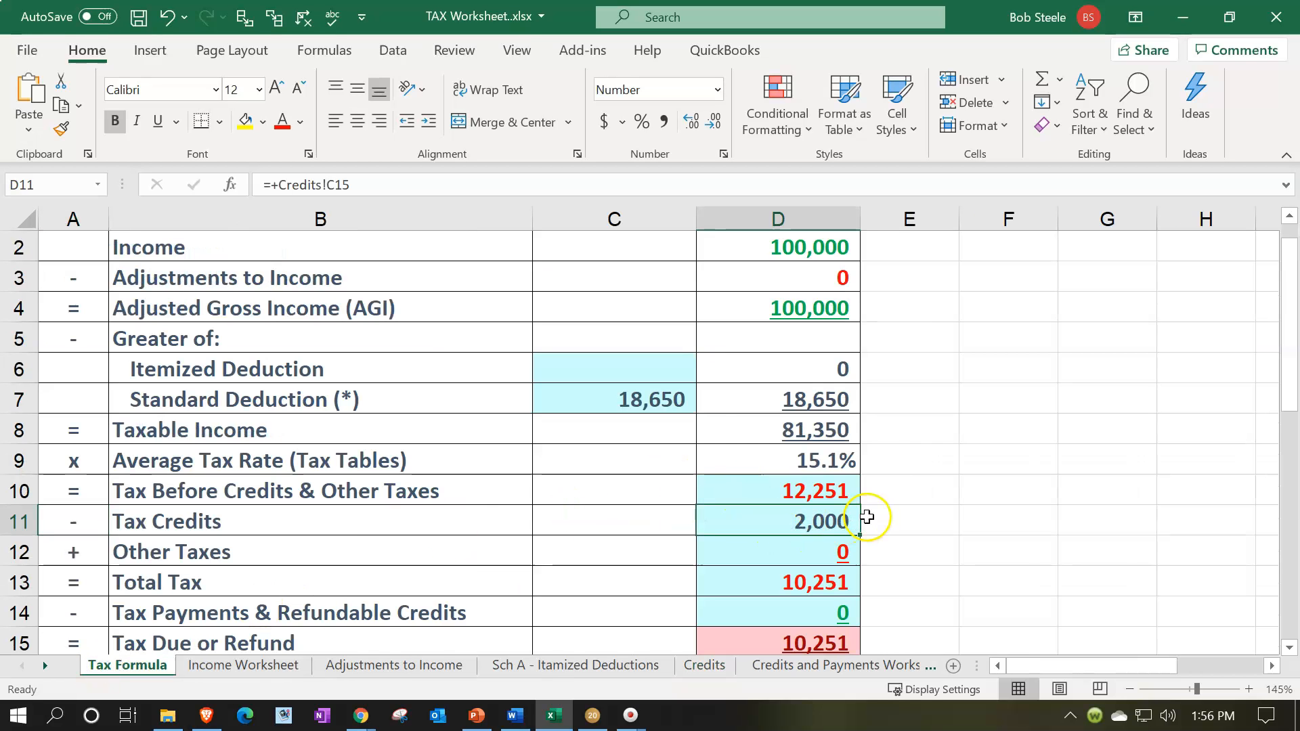
key(Down)
key(Down)
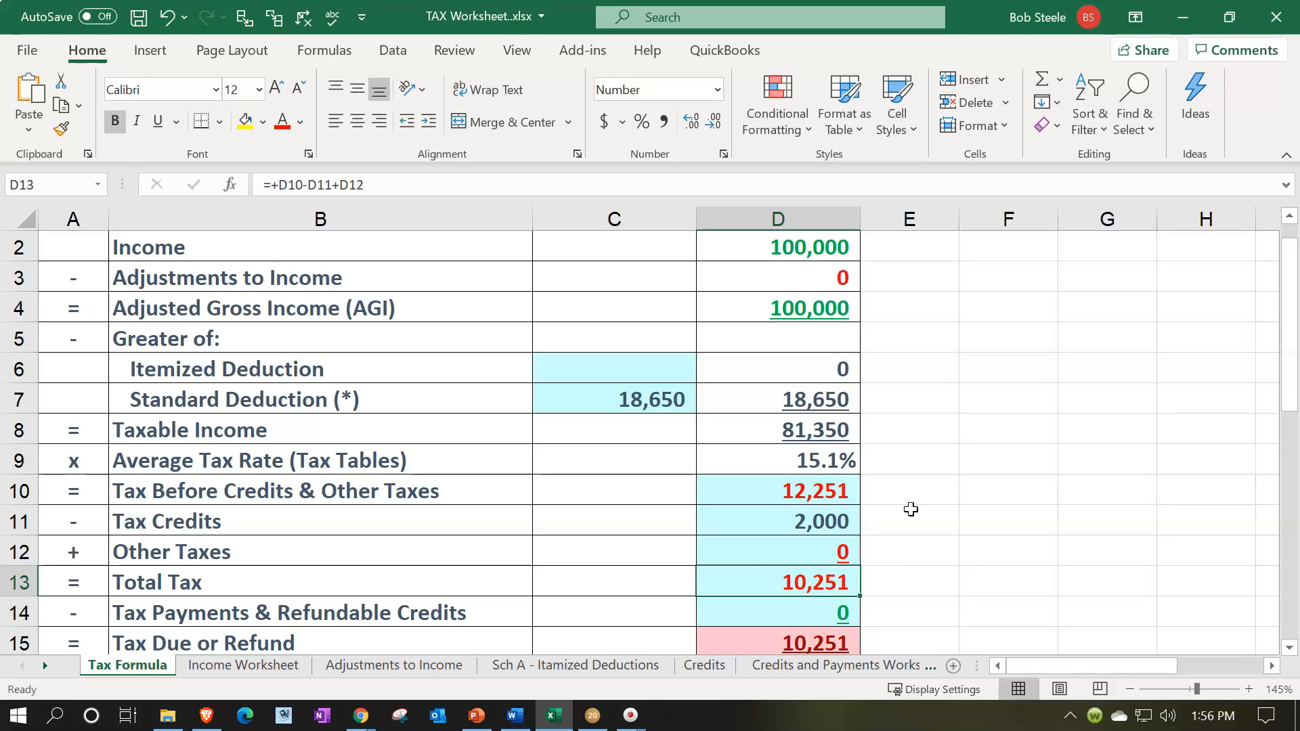
Switch to Lacerte and check the line 24 total tax on page 2 of Form 1040 against the worksheet.
click(593, 715)
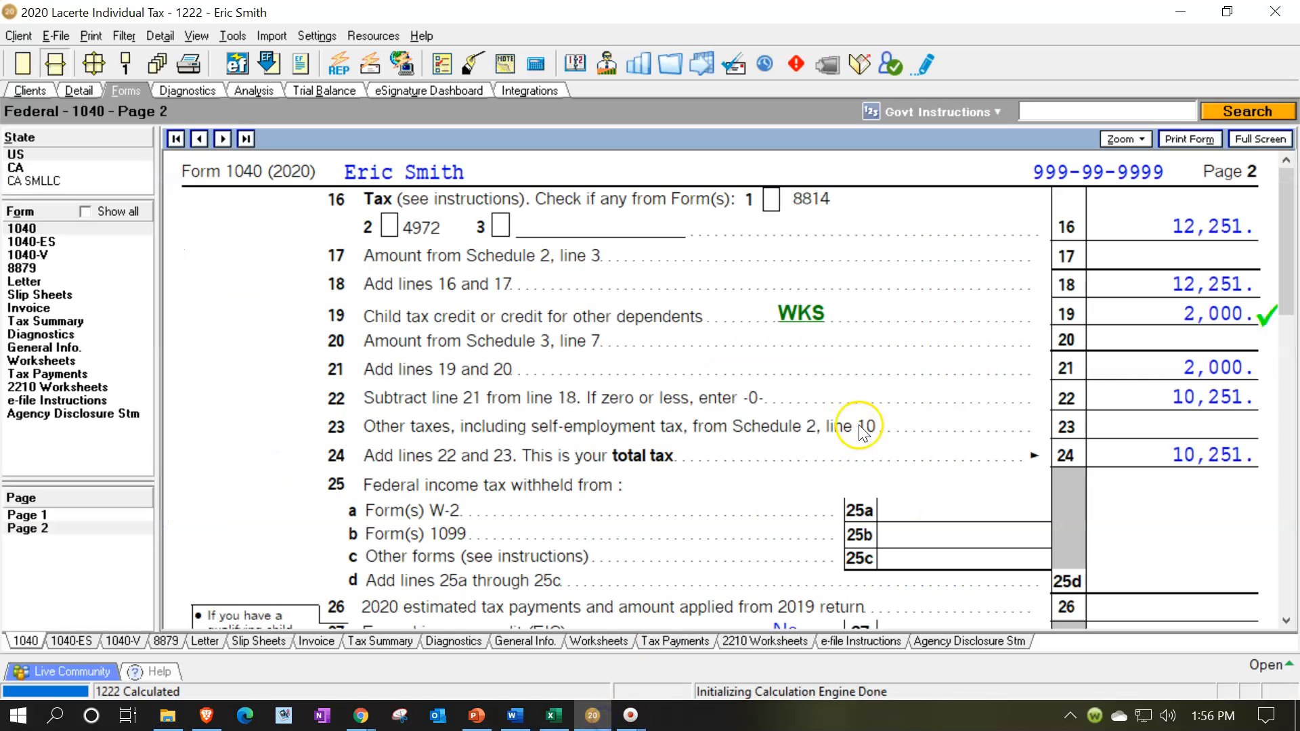
scroll(1128, 407, down, 2)
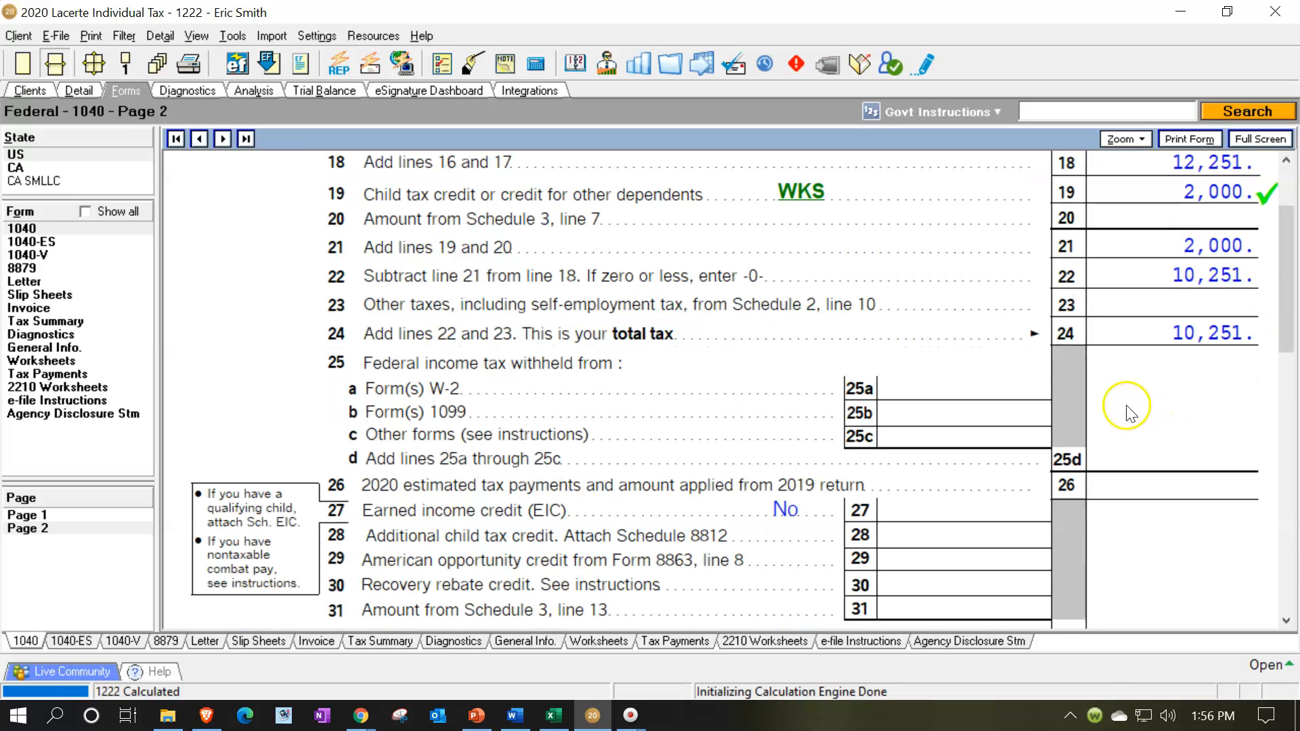
scroll(1043, 440, up, 2)
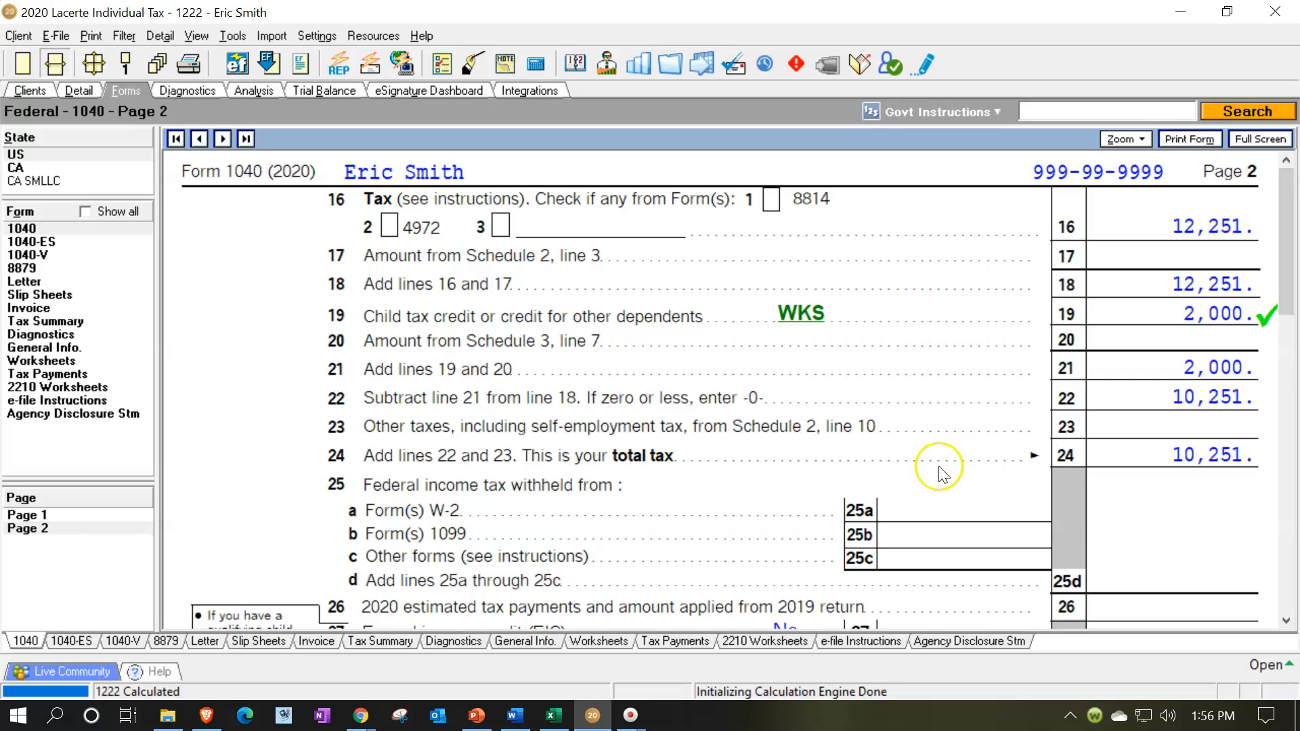
Change the filing status in Client Information to Married filing jointly and check the spouse information.
click(43, 516)
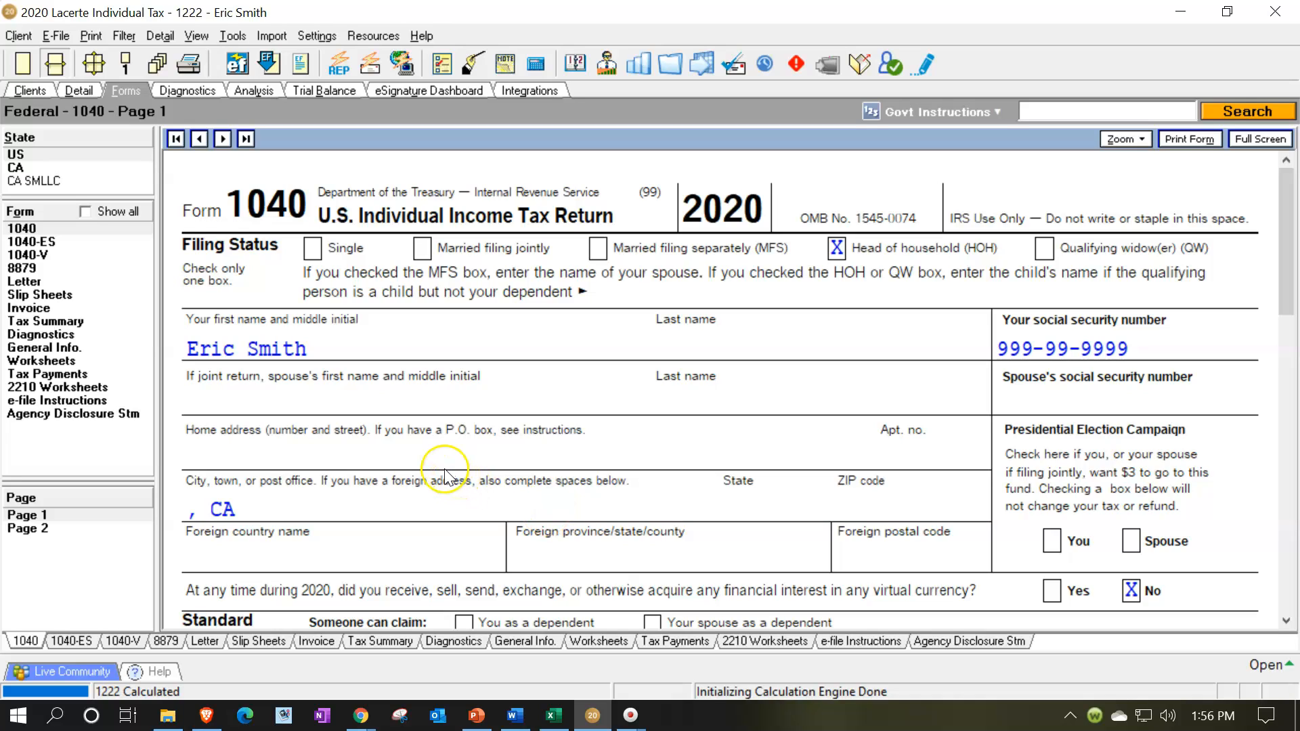
click(834, 245)
click(84, 91)
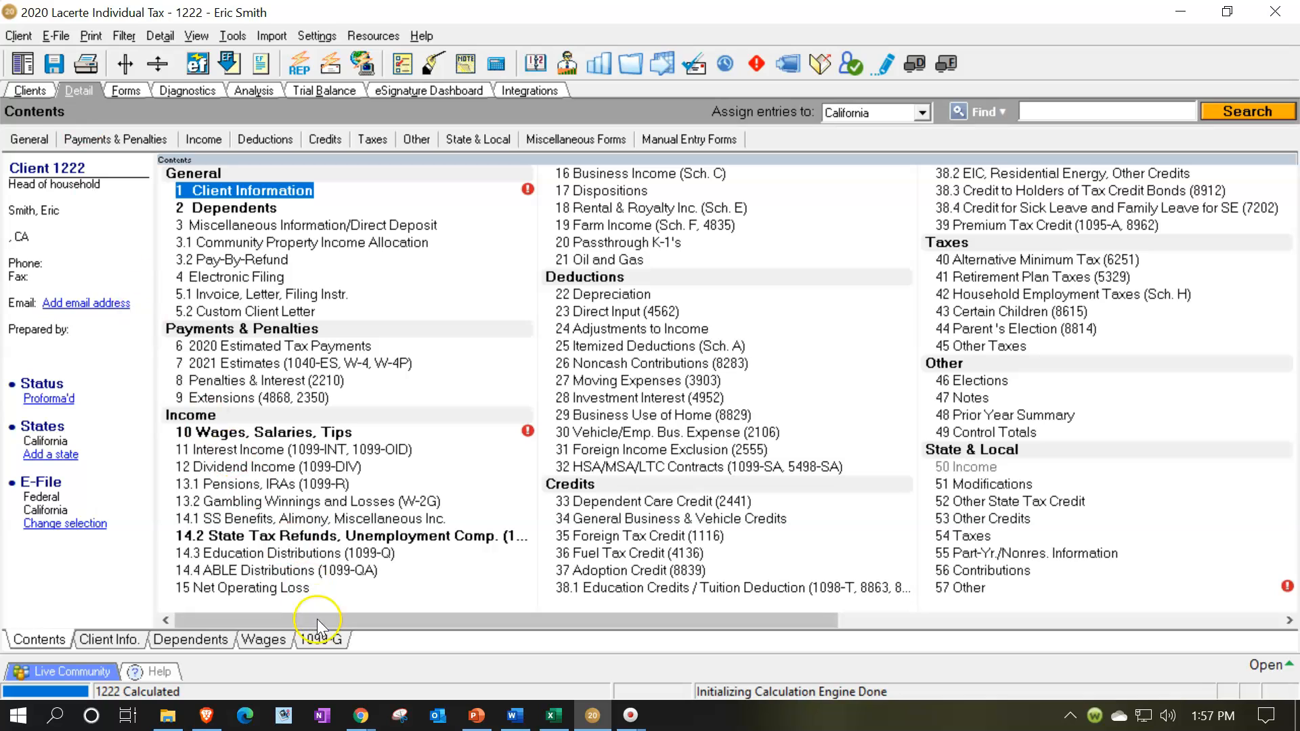
click(108, 639)
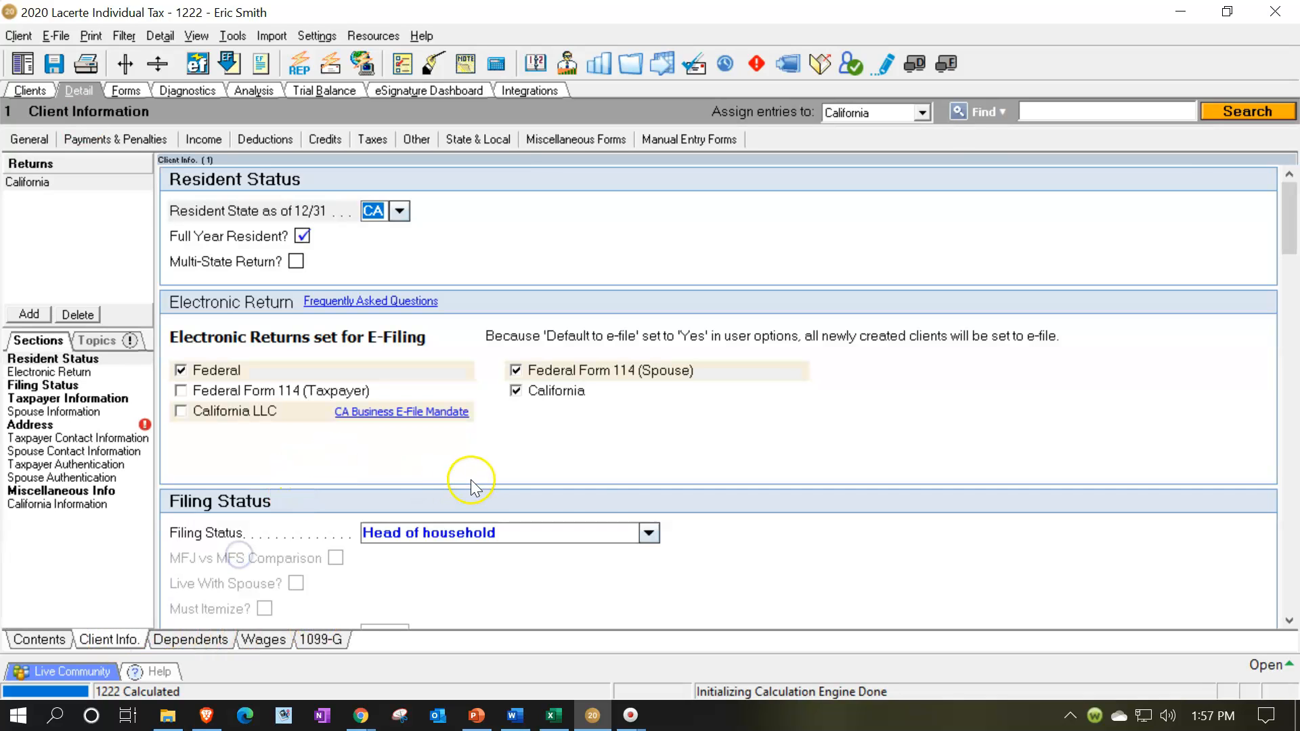
click(649, 533)
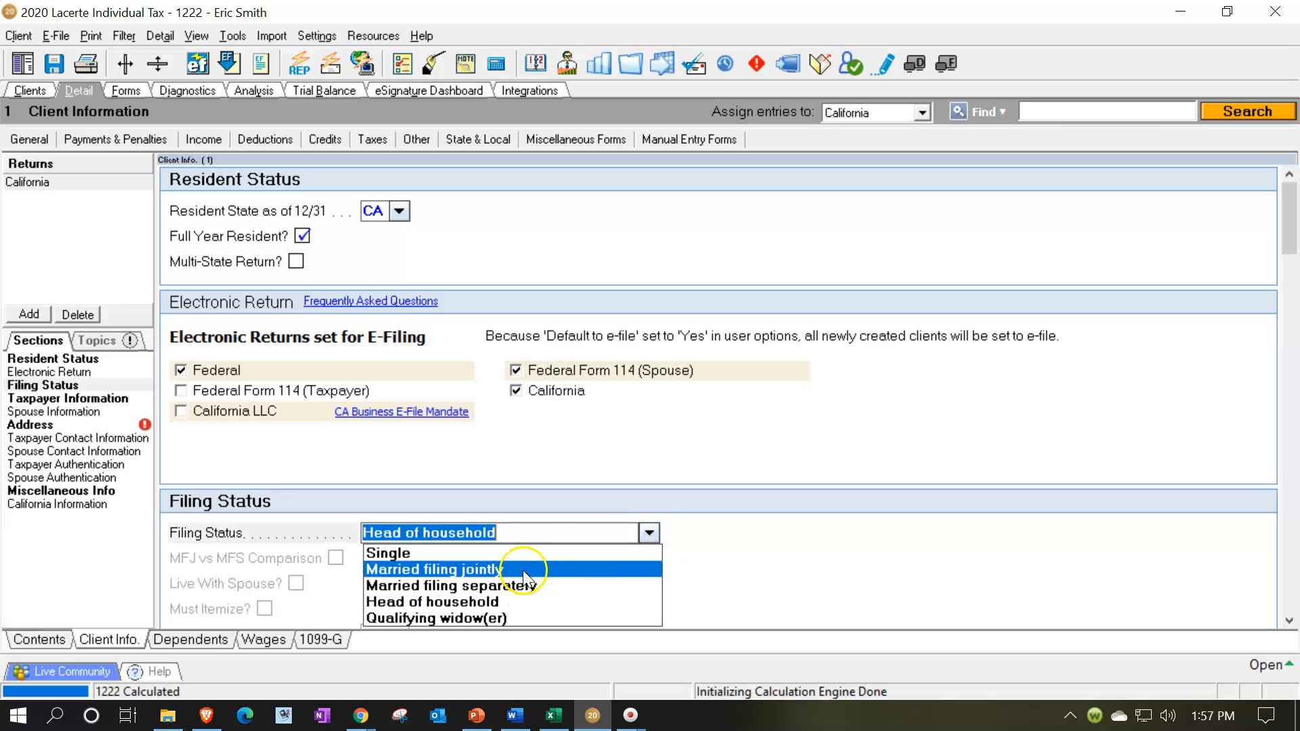
click(522, 570)
scroll(673, 575, down, 3)
scroll(677, 582, down, 3)
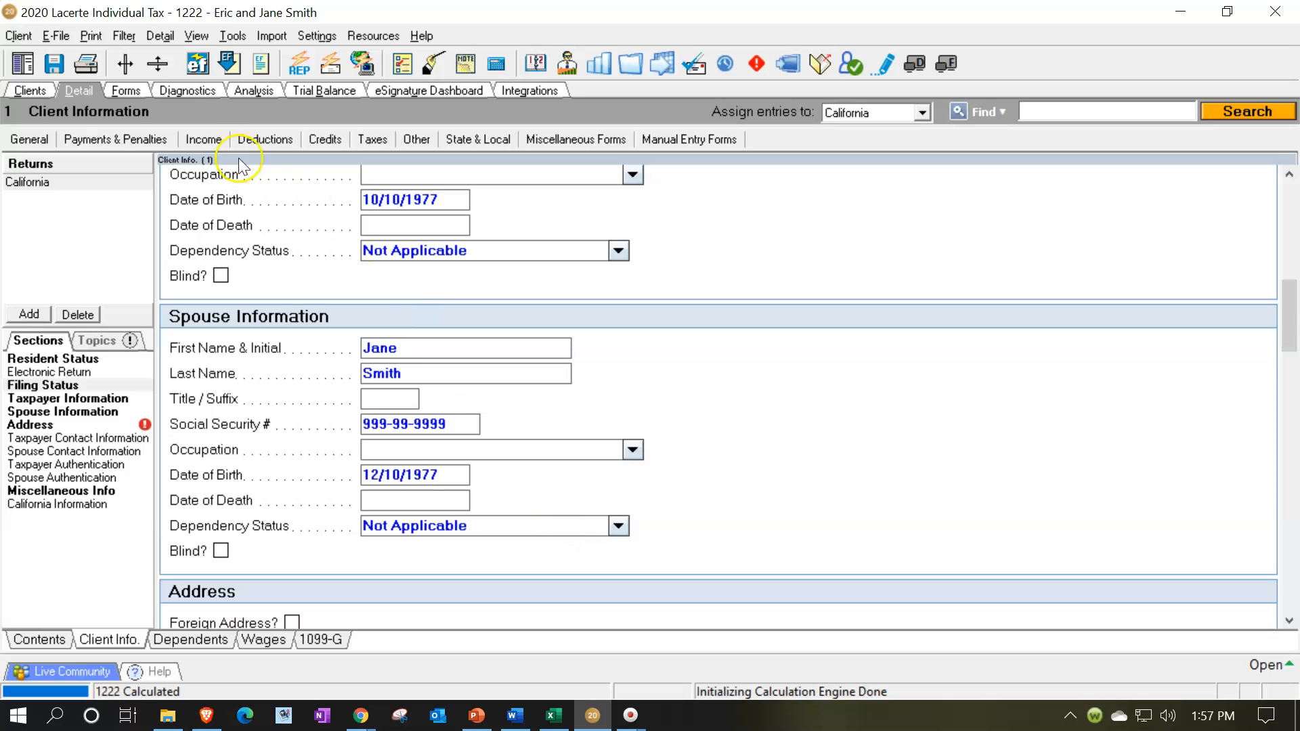
Recalculate the return and review the filing status, dependent, standard deduction and taxable income on page 1 of Form 1040.
click(133, 92)
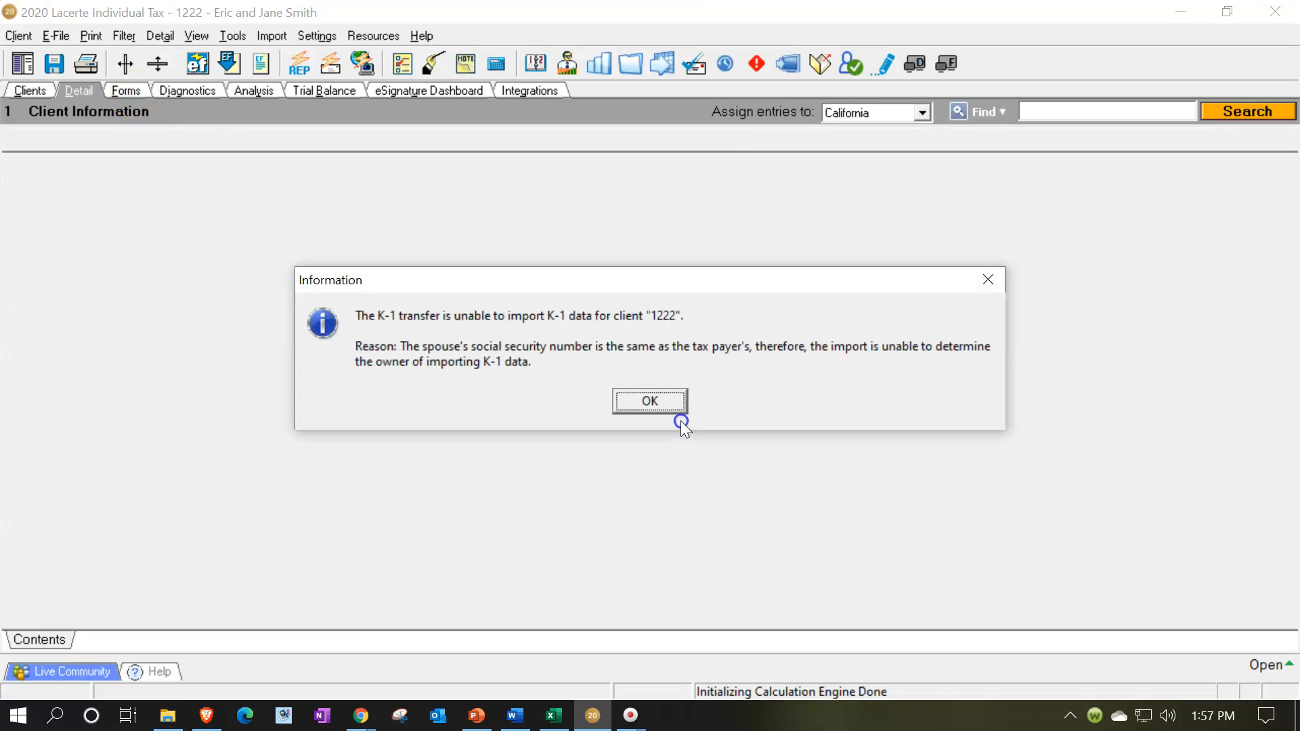
click(673, 405)
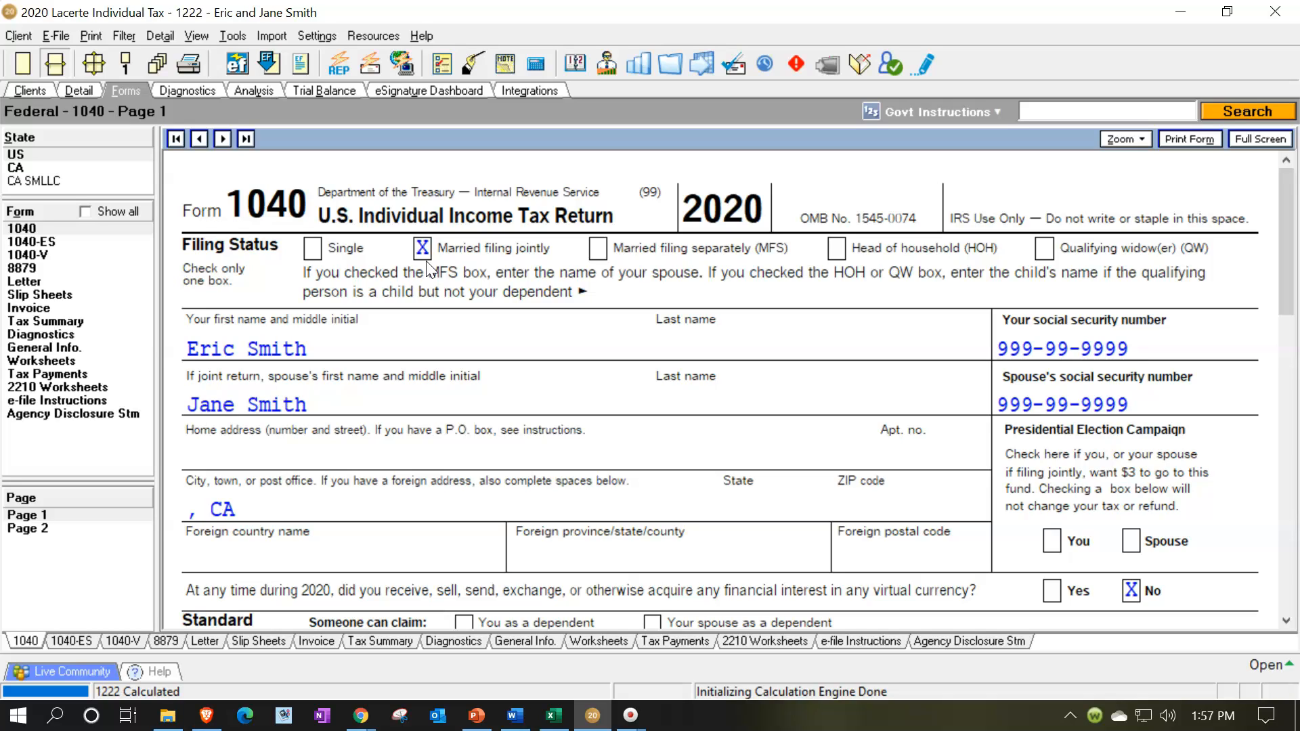
click(440, 251)
scroll(501, 379, down, 5)
scroll(1039, 359, down, 2)
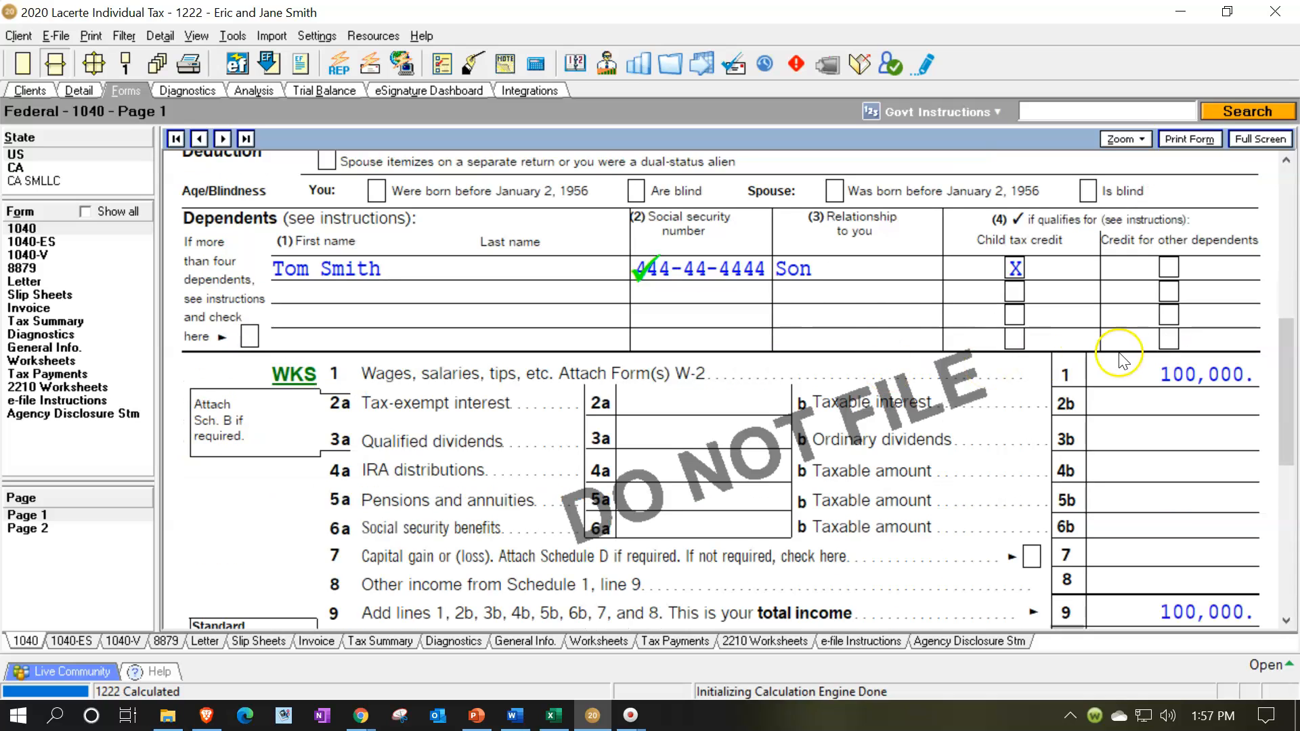
scroll(806, 267, down, 3)
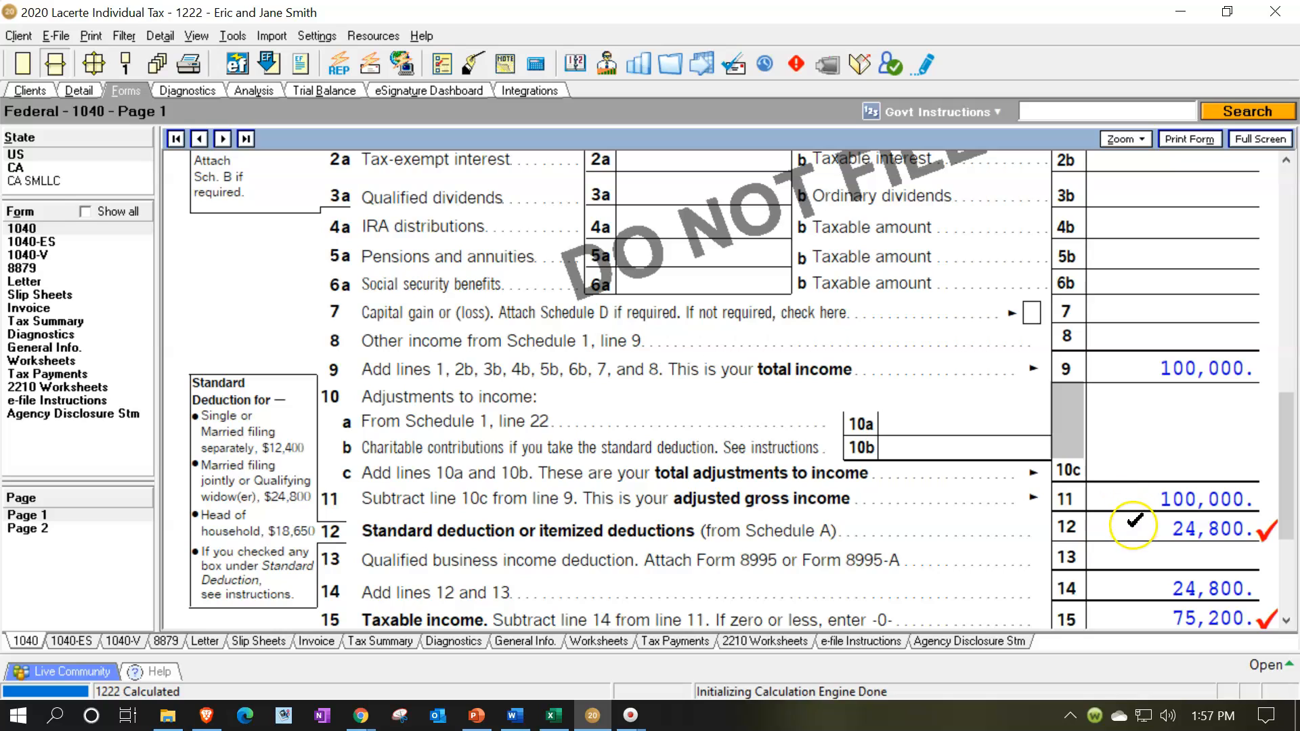
scroll(1134, 525, down, 2)
click(1137, 494)
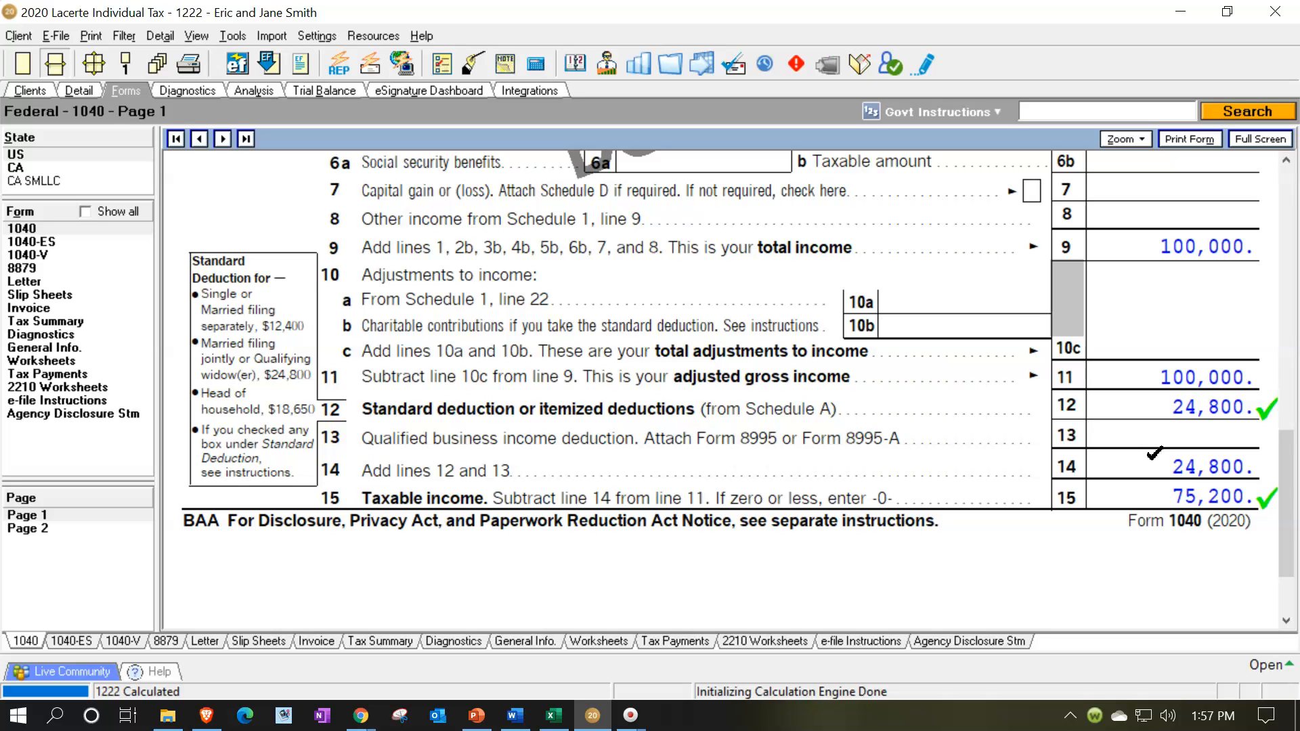
Switch to Excel and link the Standard Deduction in C7 to the MFJ or Qualifying widow amount in C19, and check Taxable Income.
click(553, 716)
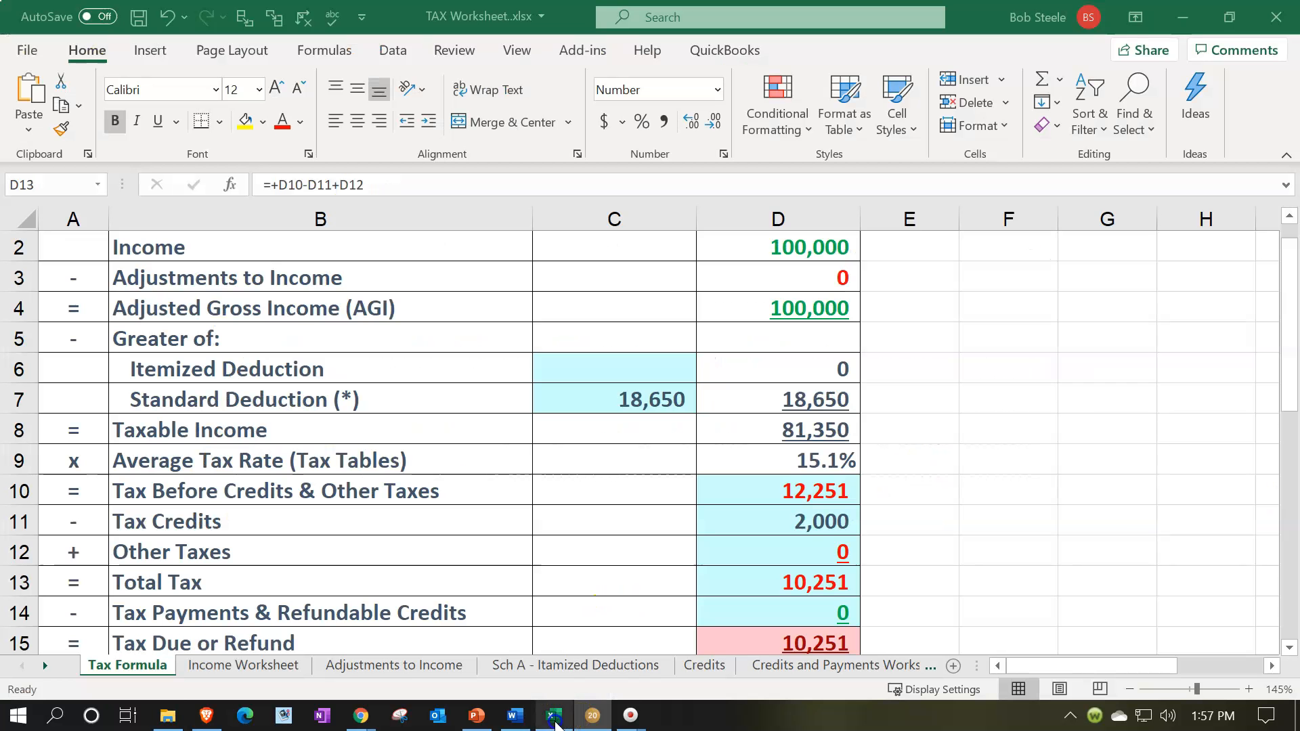
click(620, 401)
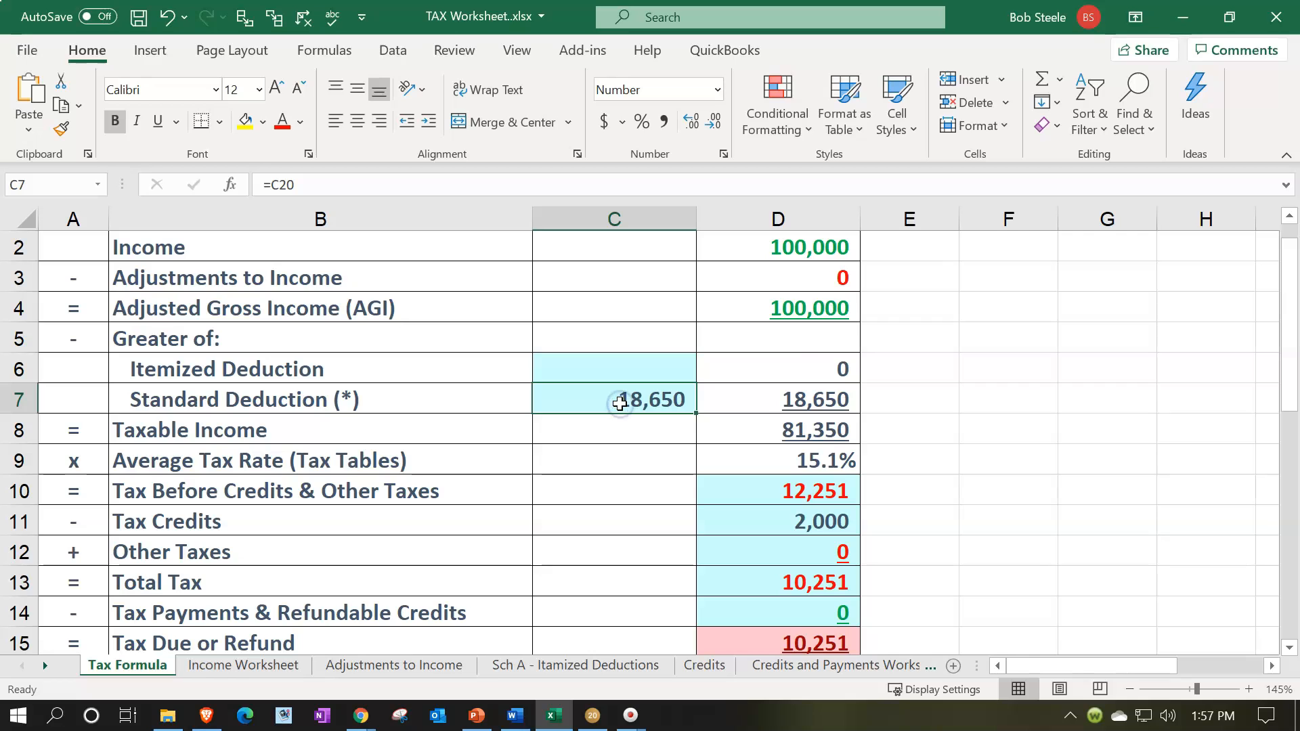
text(=)
scroll(616, 406, down, 3)
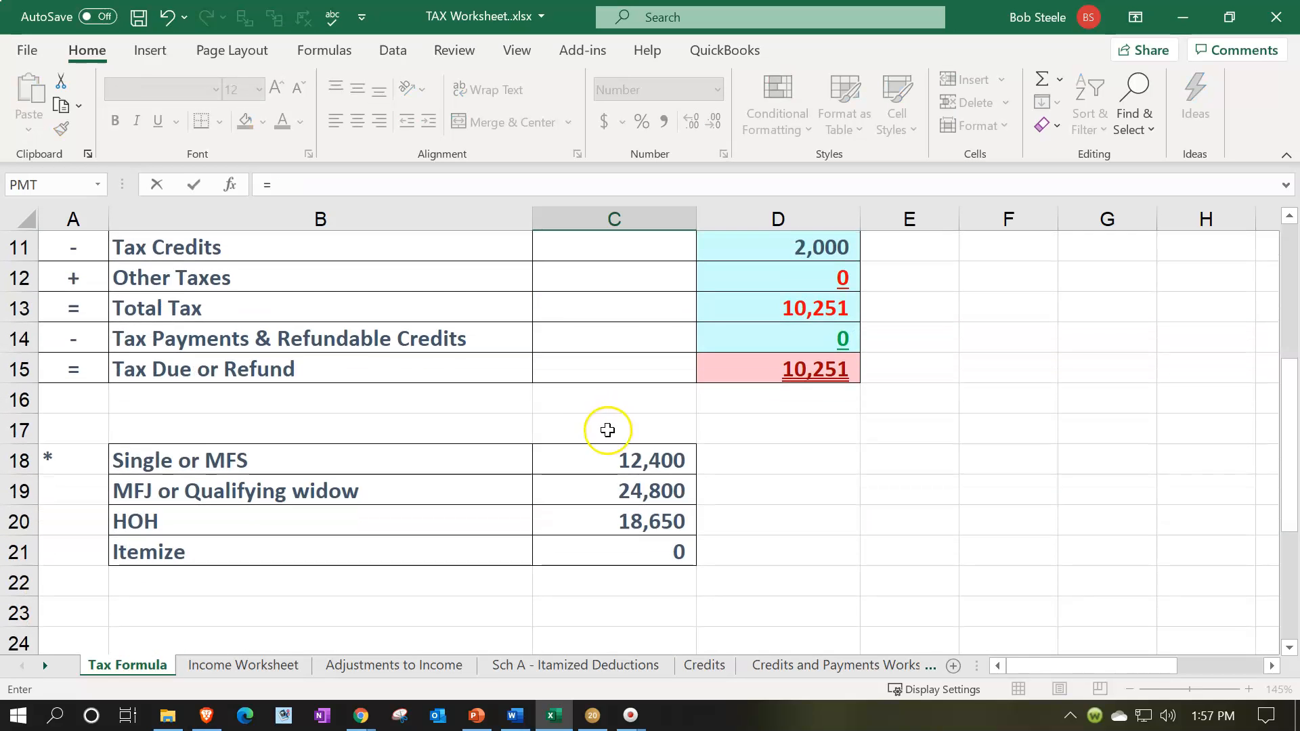
click(624, 500)
key(Return)
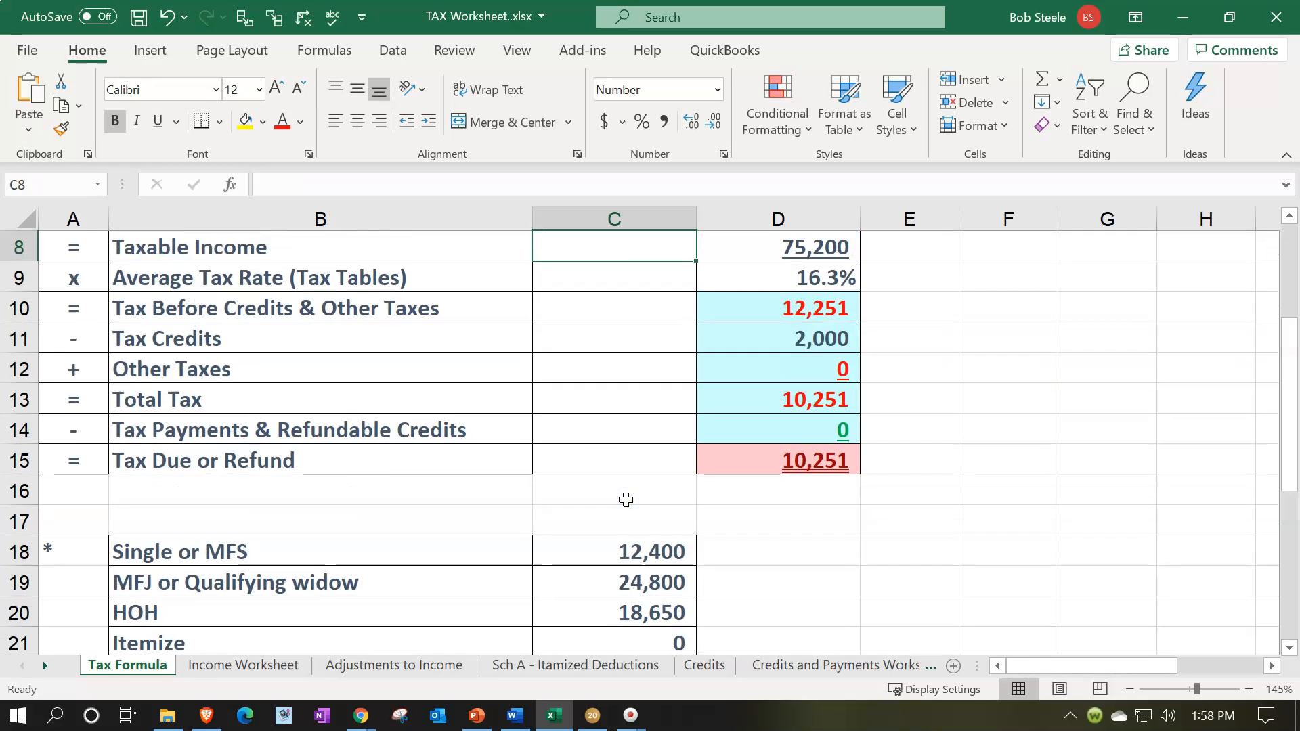
scroll(625, 500, up, 2)
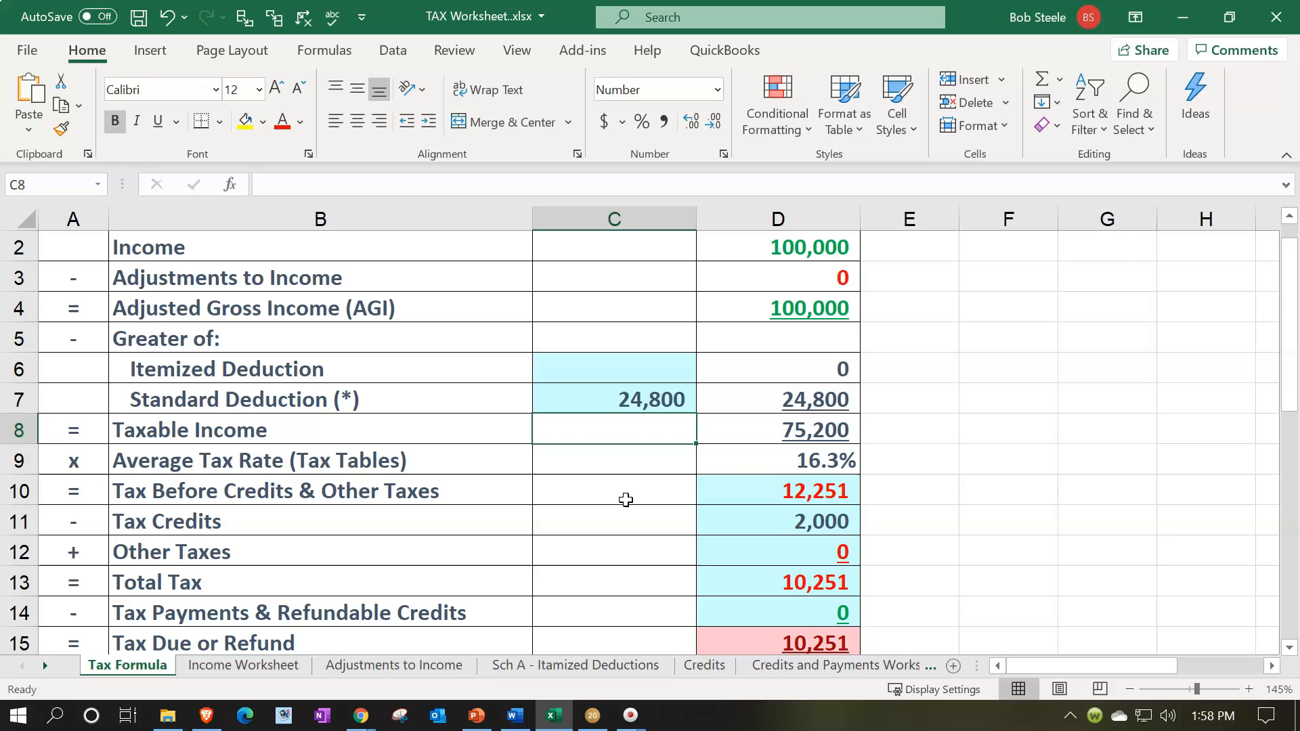
click(783, 439)
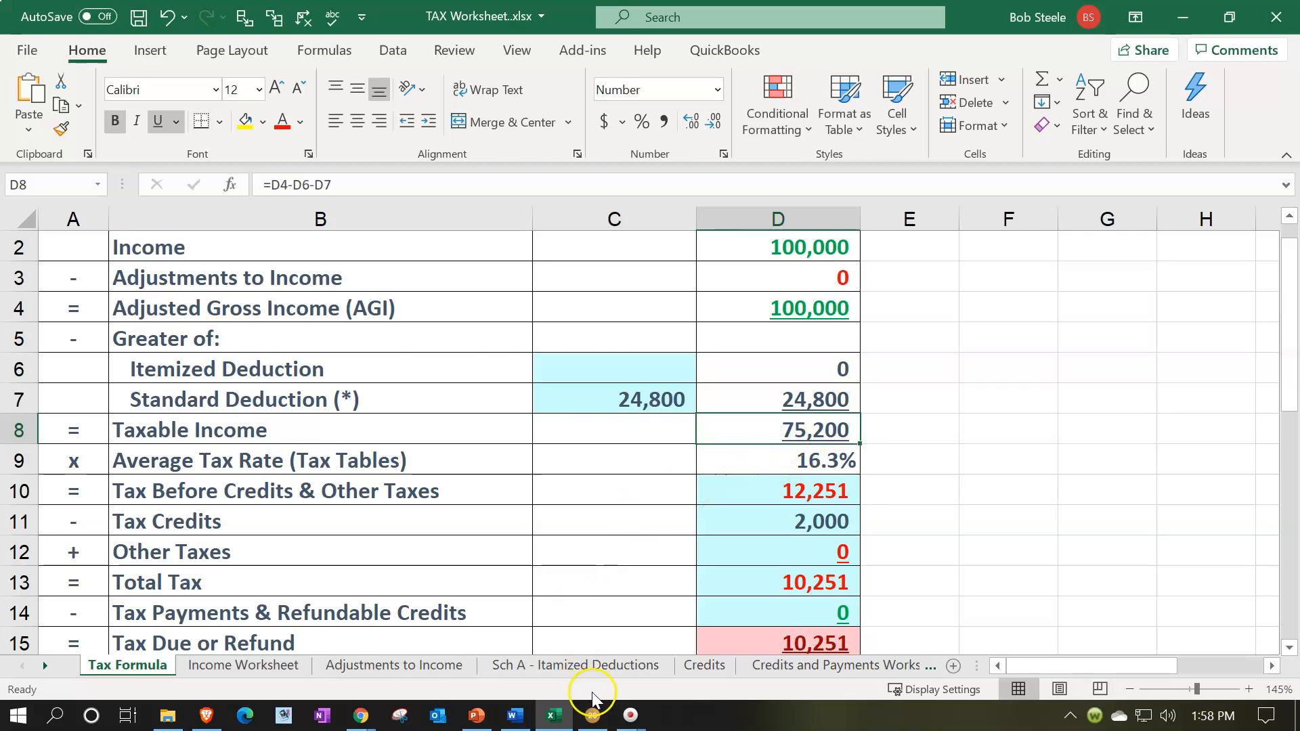
Look up the line 16 tax on page 2 of Form 1040 in Lacerte, and enter 8,632 in D10 of the Excel worksheet.
click(594, 716)
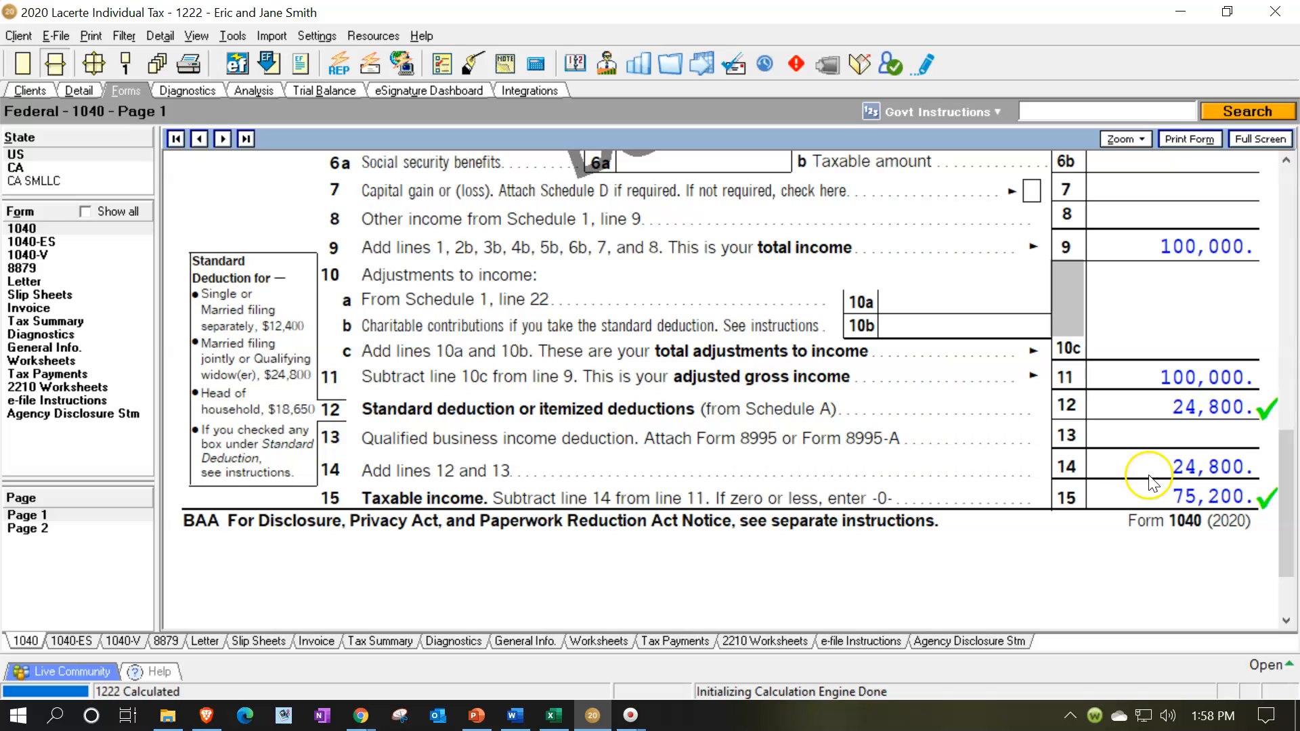
click(61, 530)
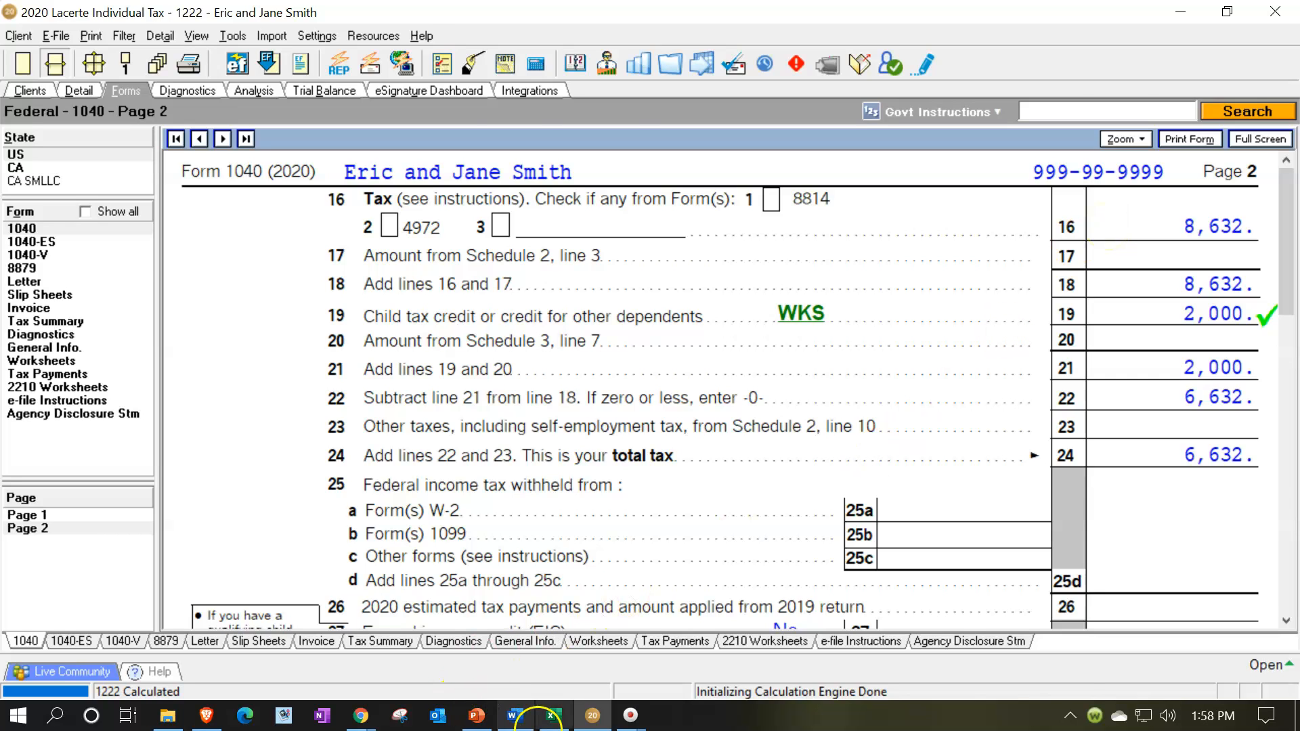
click(554, 716)
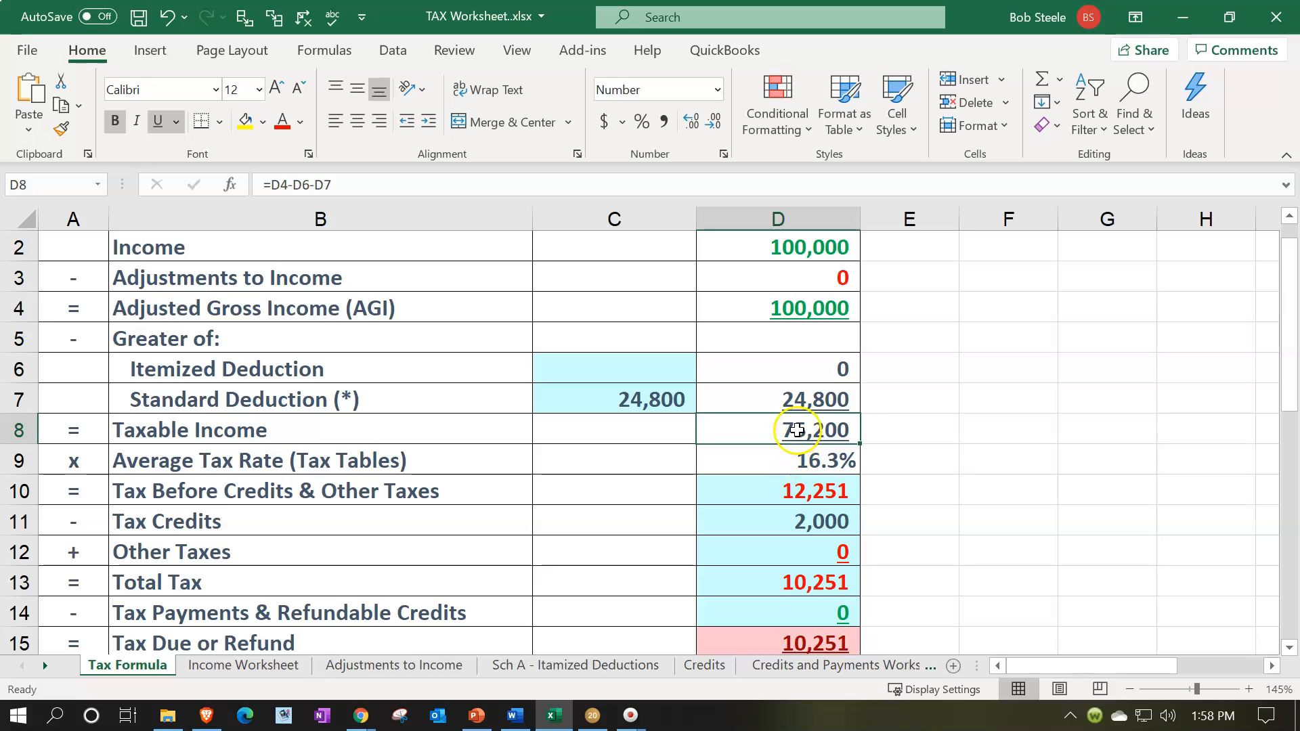
click(795, 497)
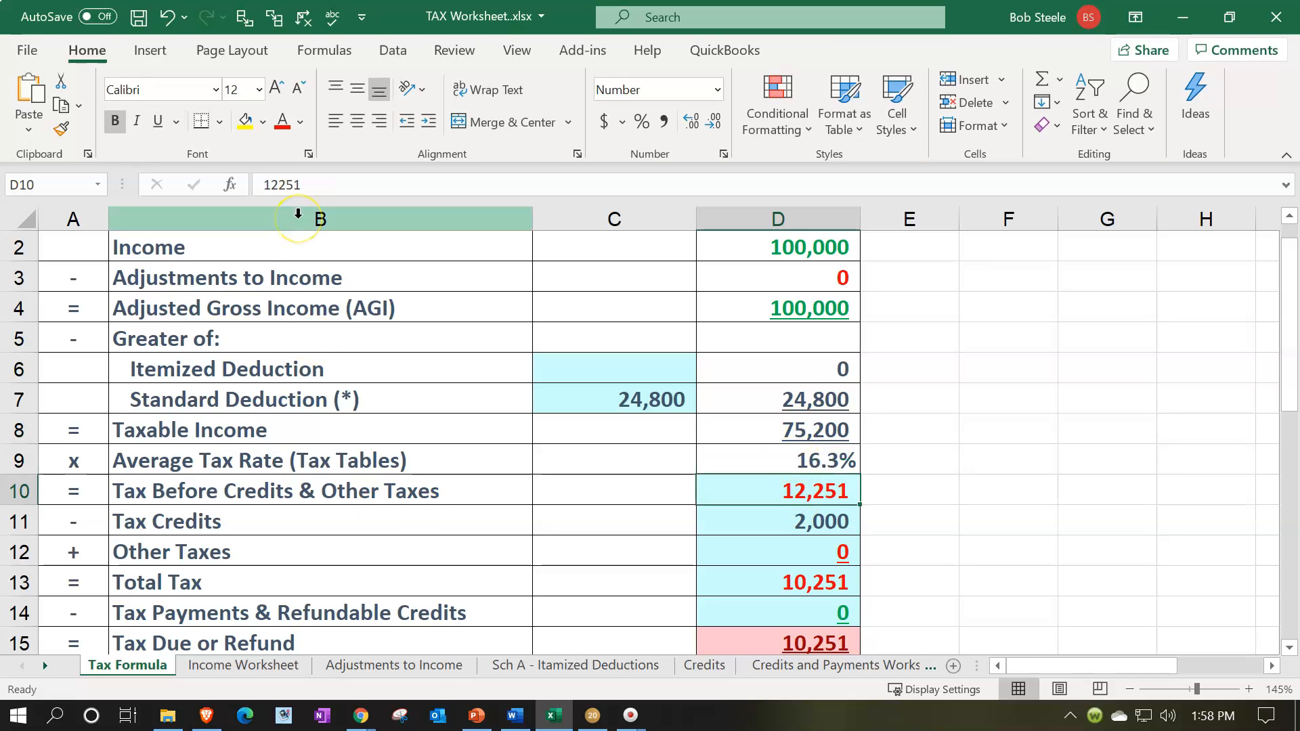
text(8,6)
text(32)
key(Return)
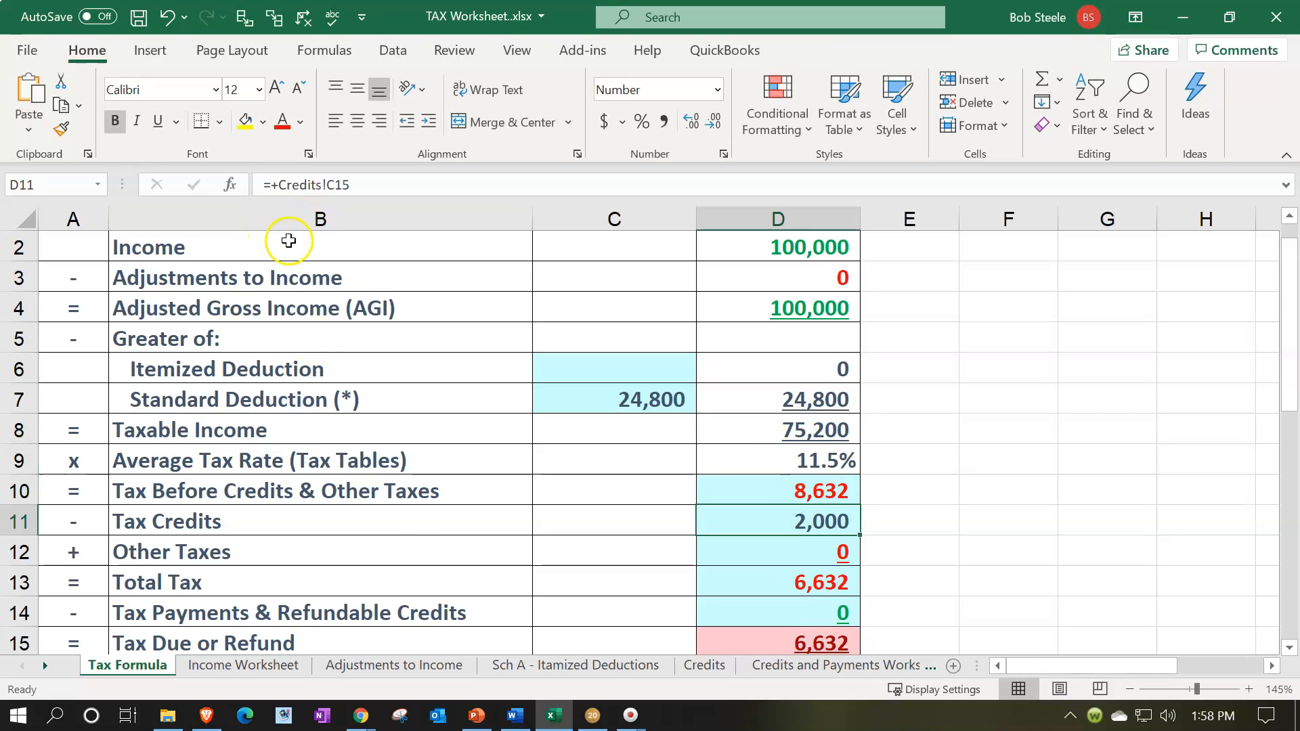
Compare the child tax credit and total tax on page 2 of Form 1040 in Lacerte with the Excel Tax Formula sheet.
click(556, 715)
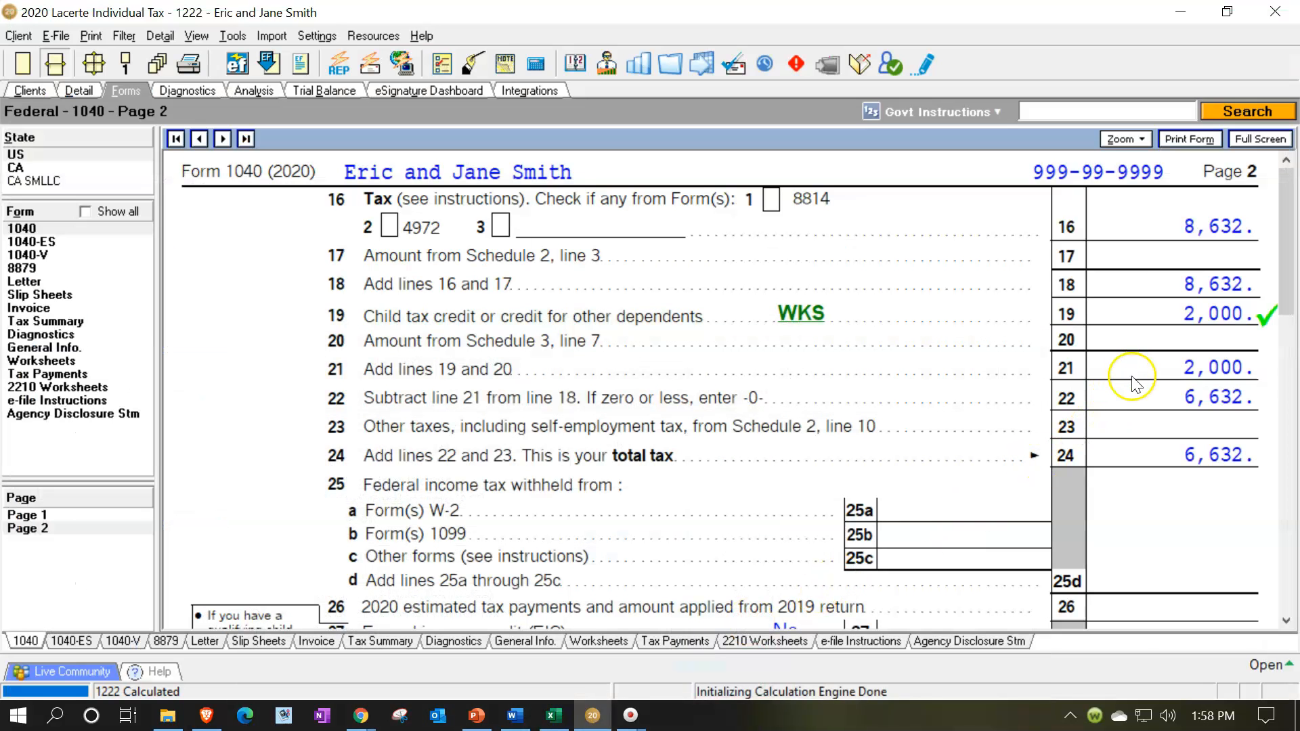
click(593, 716)
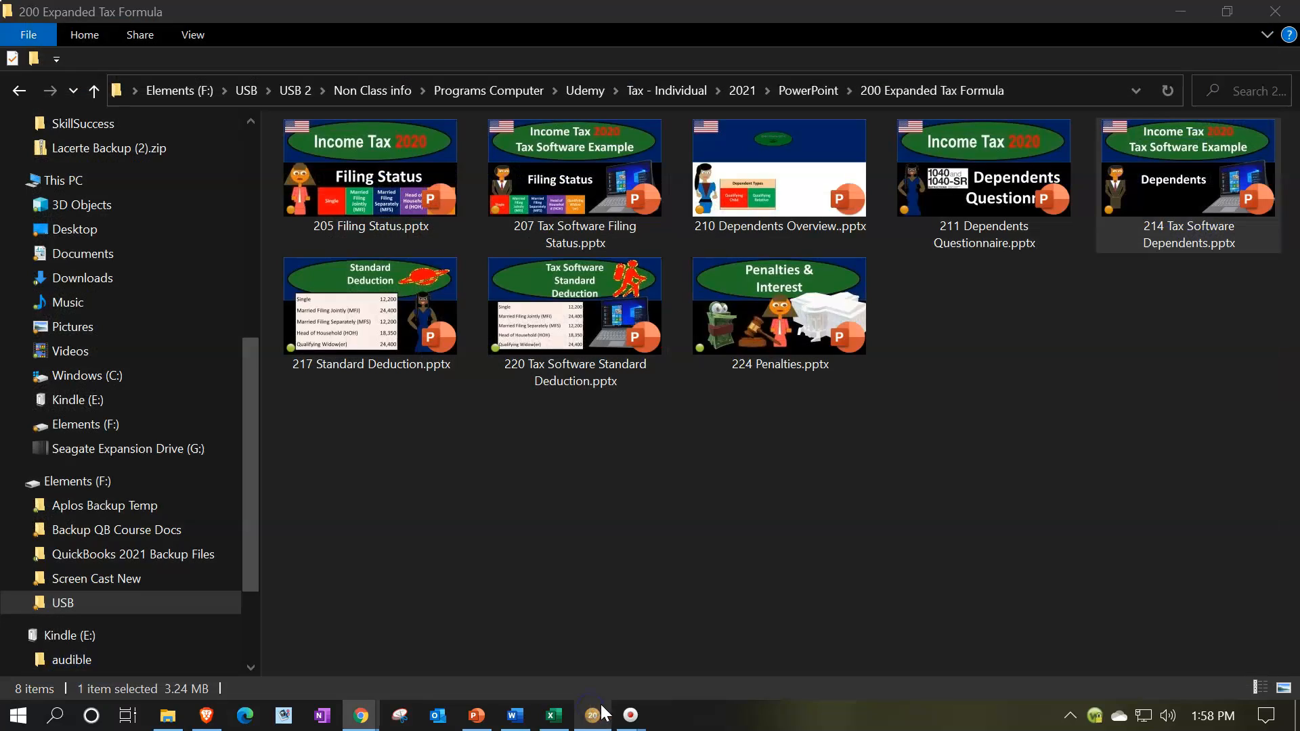
click(593, 716)
click(554, 715)
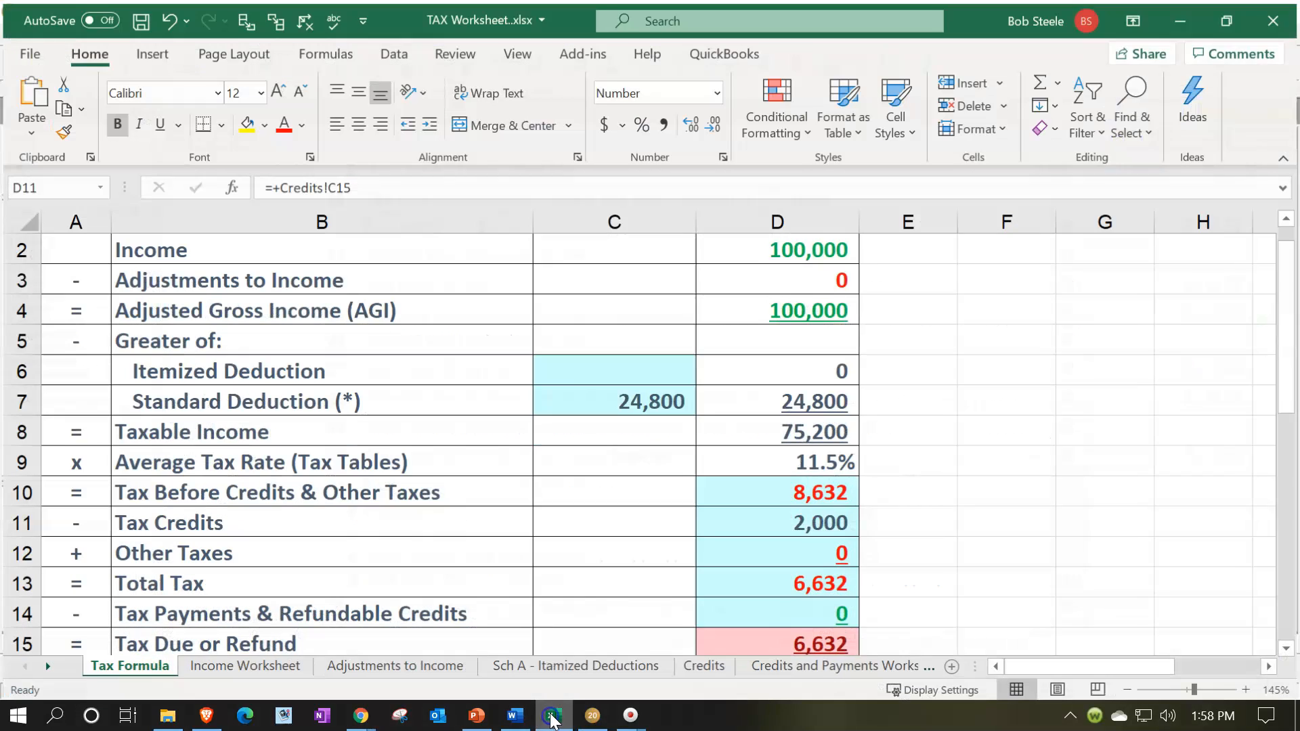
click(792, 562)
scroll(793, 562, down, 1)
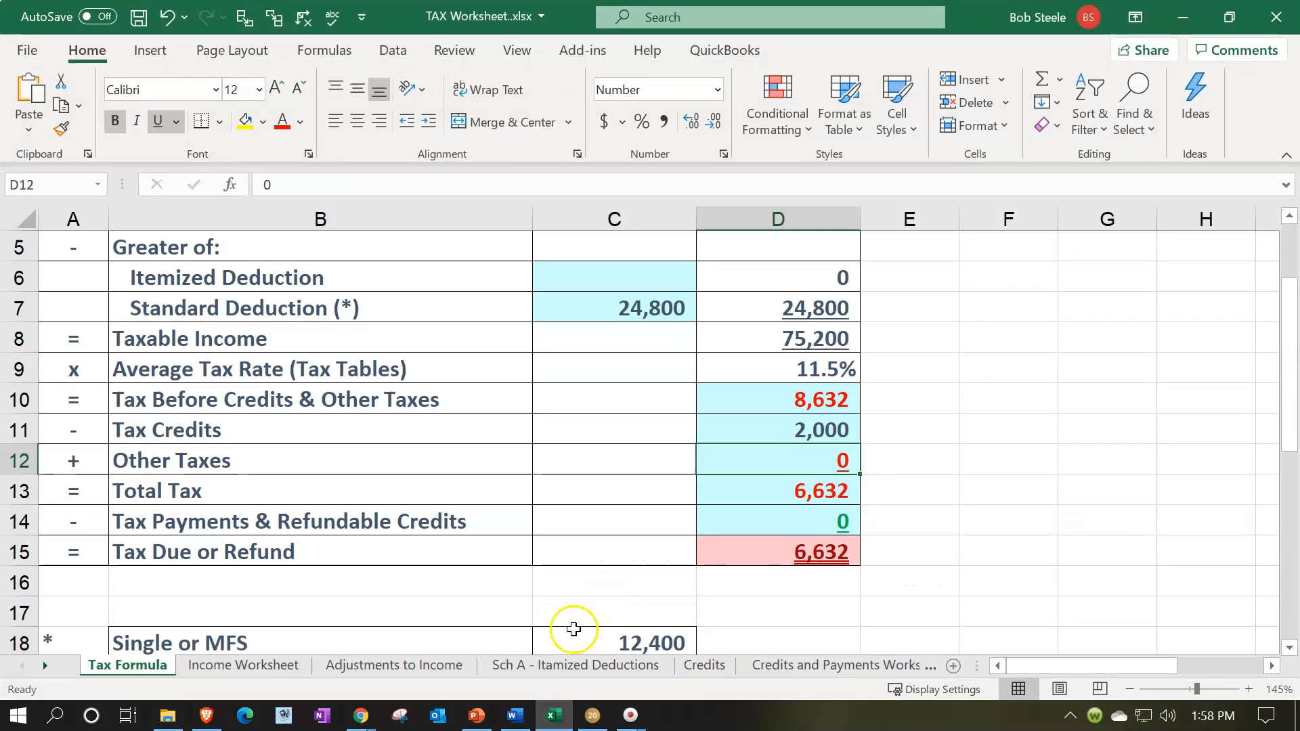
click(554, 716)
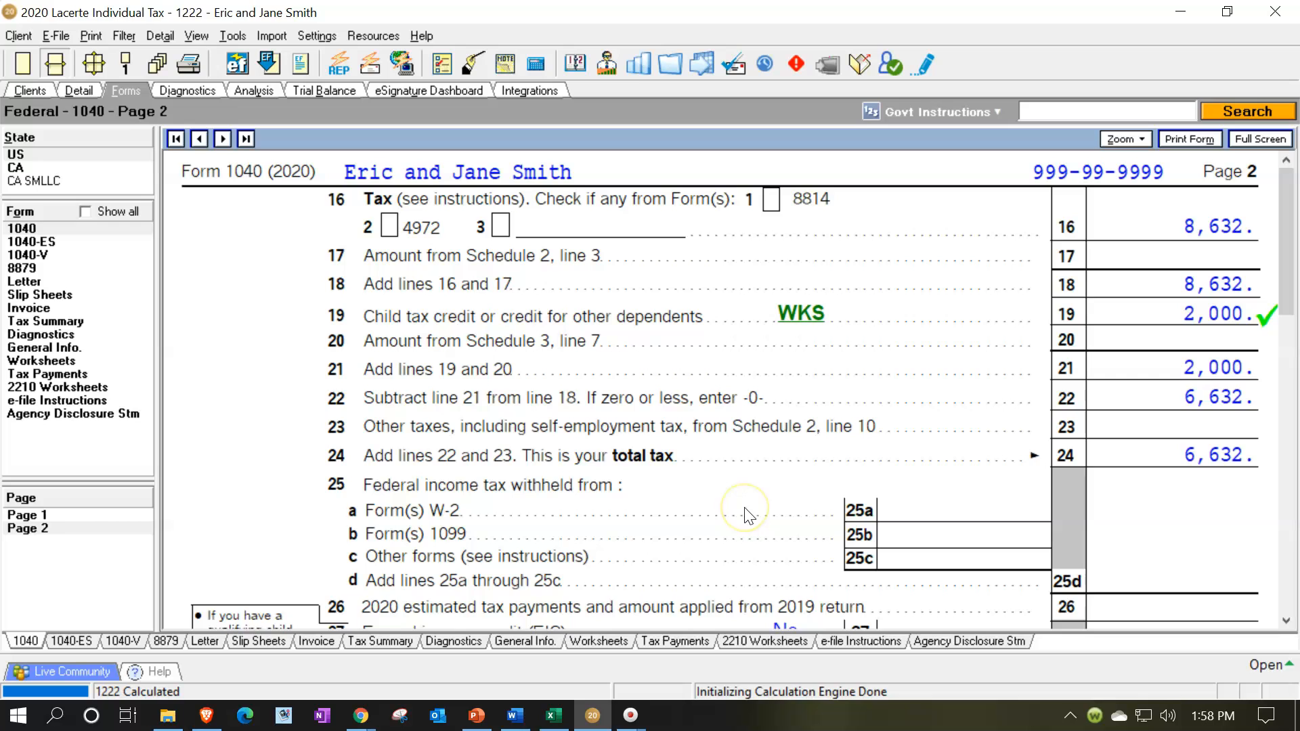
Change the dependent son's date of birth to an earlier year that puts him past the child tax credit age.
click(41, 516)
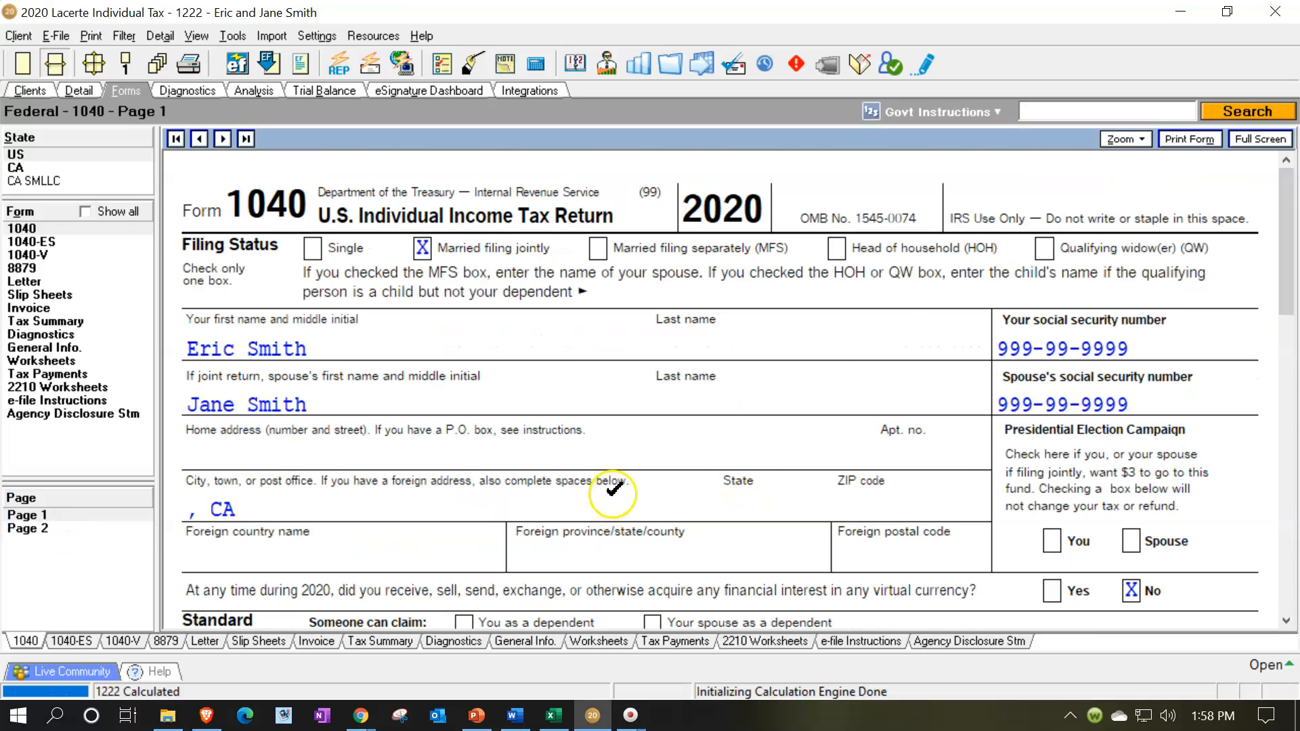
scroll(613, 489, down, 3)
scroll(613, 496, up, 3)
click(79, 91)
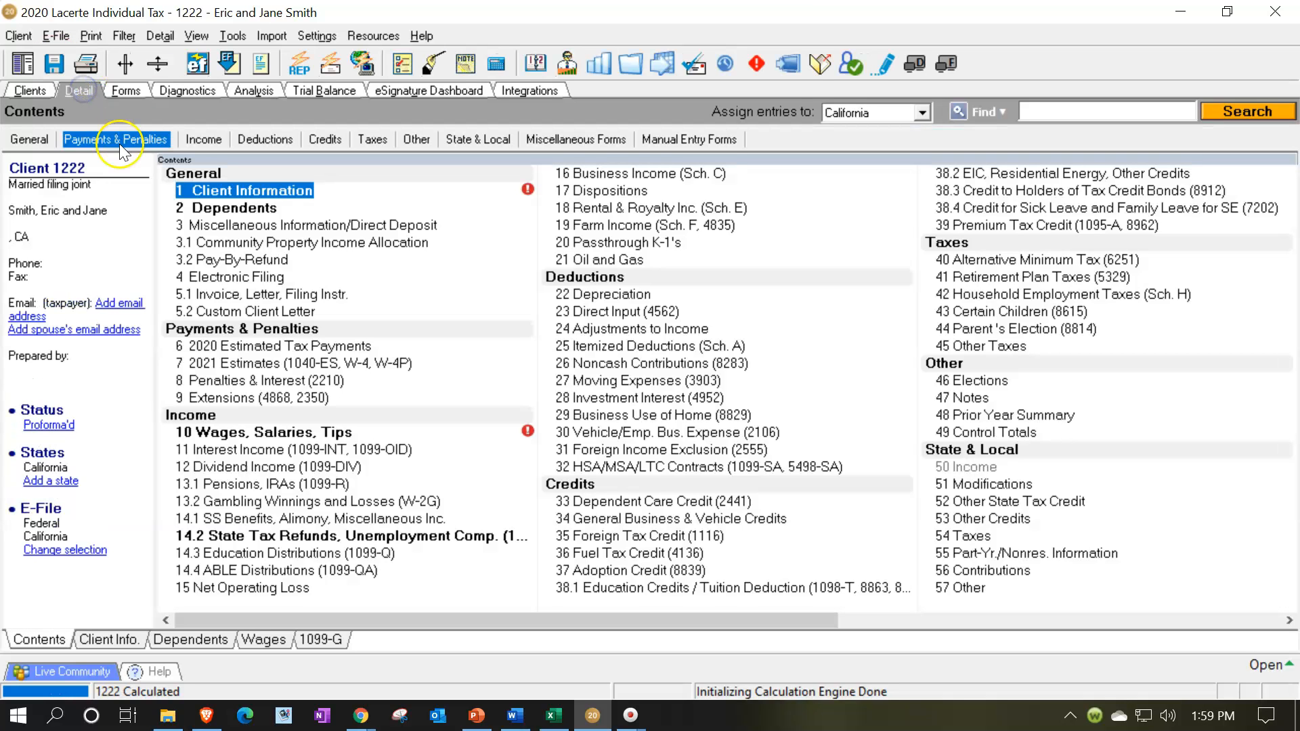
click(181, 639)
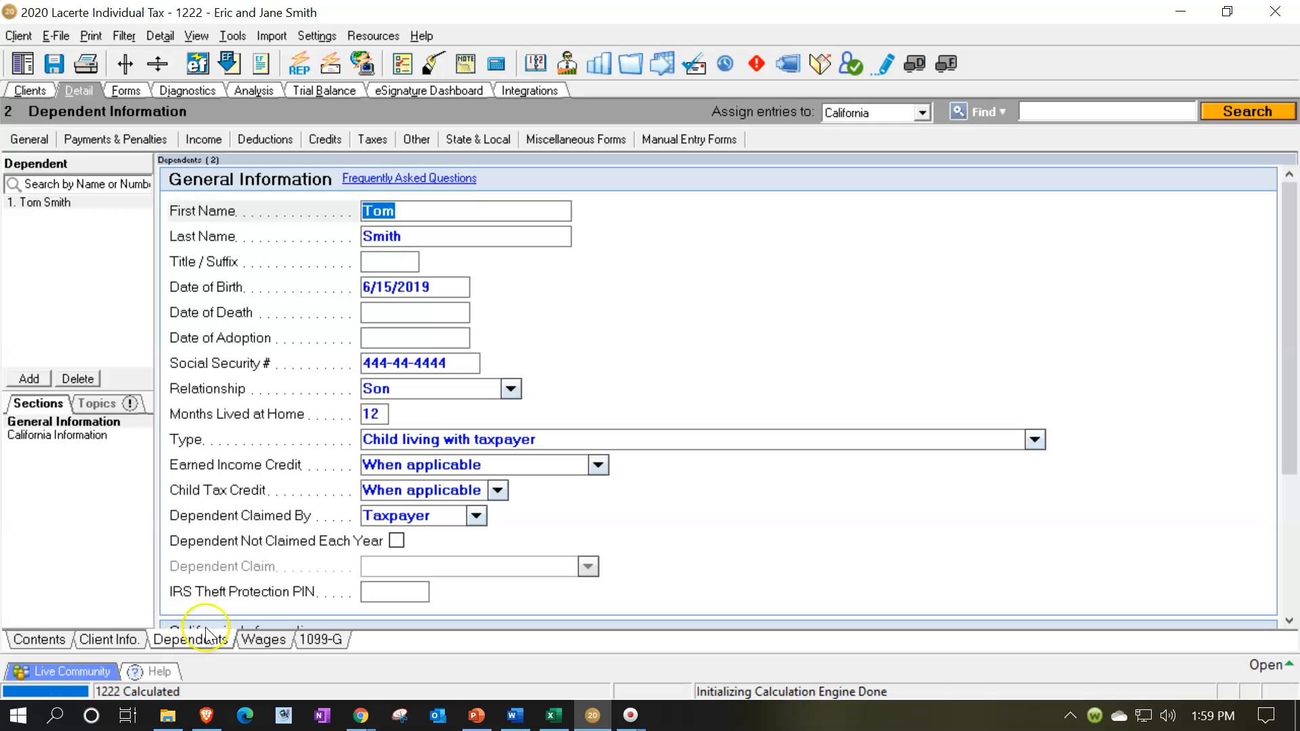
click(447, 291)
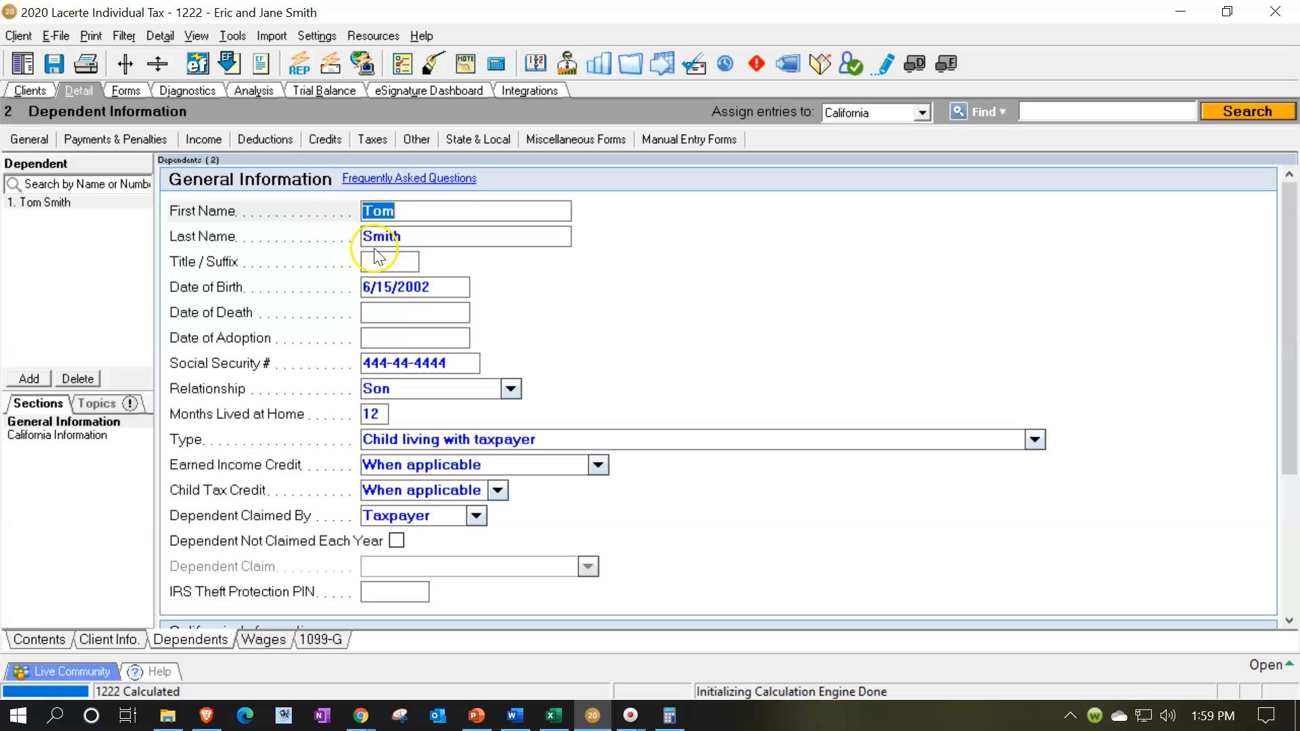
Recalculate Form 1040 and check the dependent's credit box on page 1 and the line 19 credit and total tax on page 2.
click(129, 94)
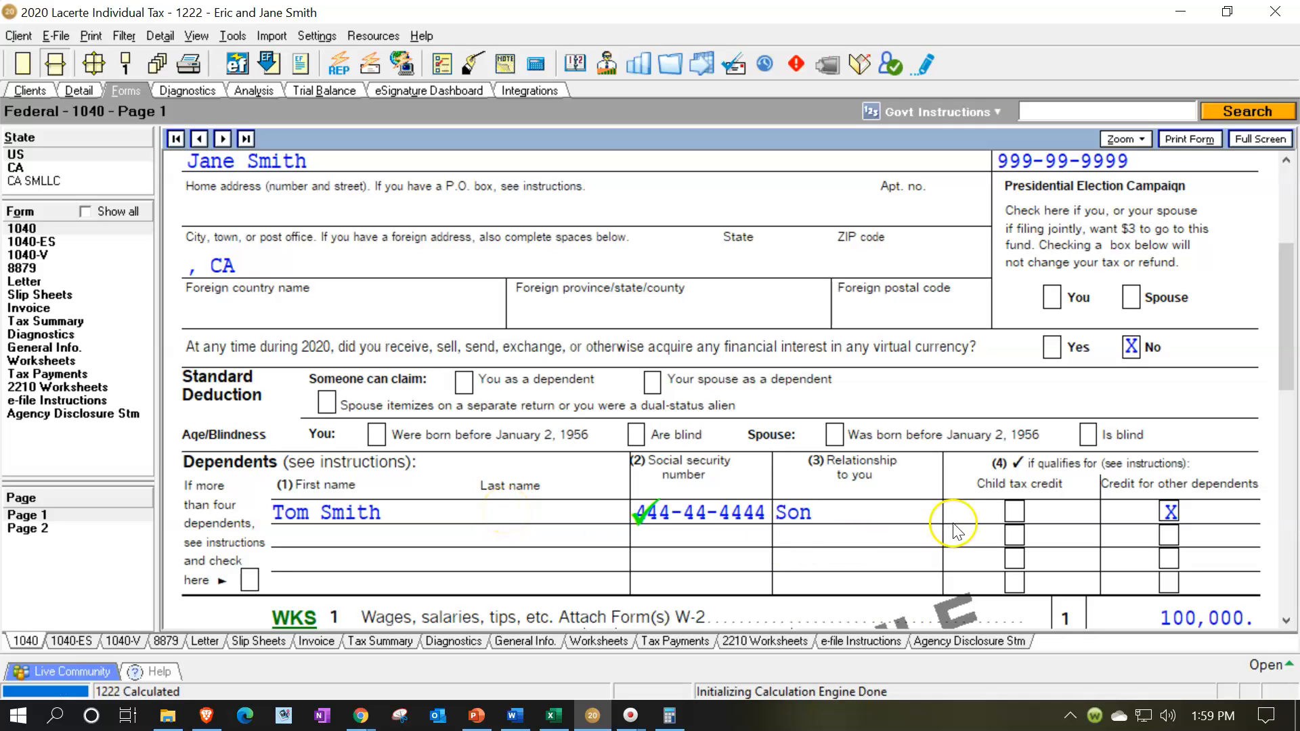
click(996, 501)
scroll(1111, 498, down, 8)
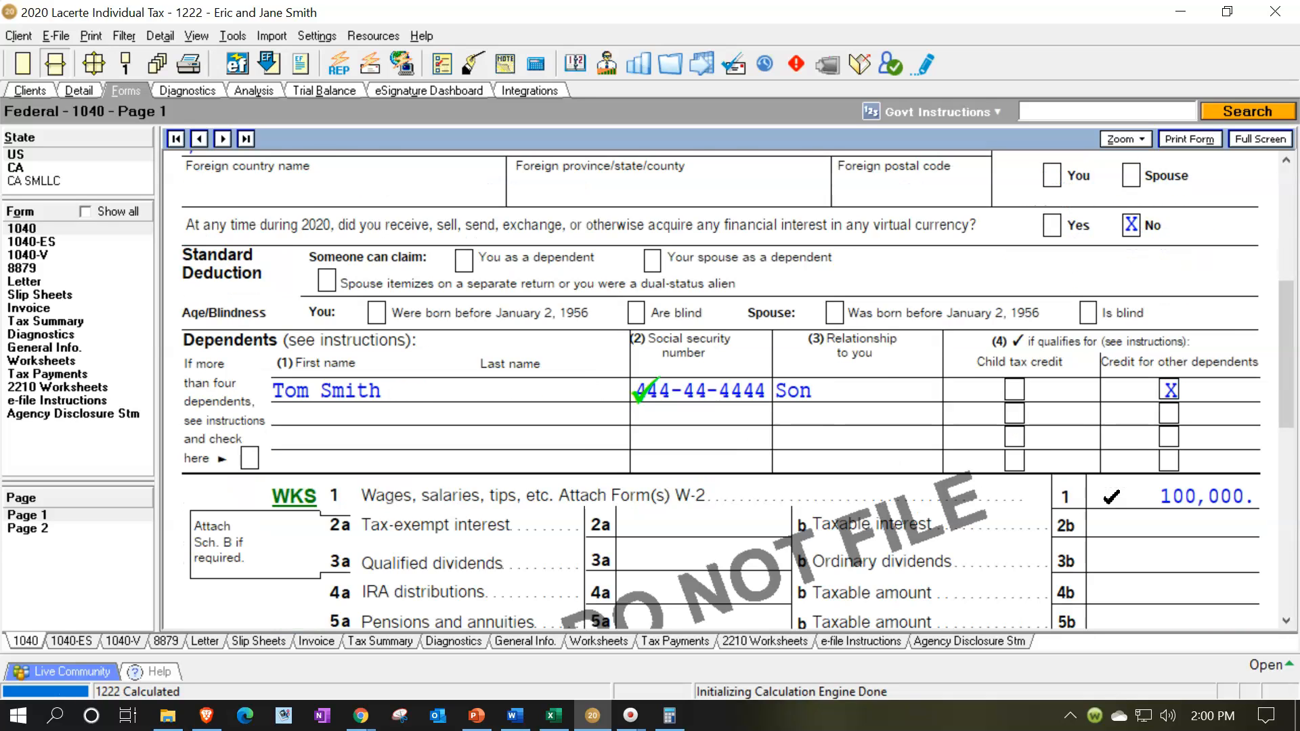
scroll(1111, 498, down, 3)
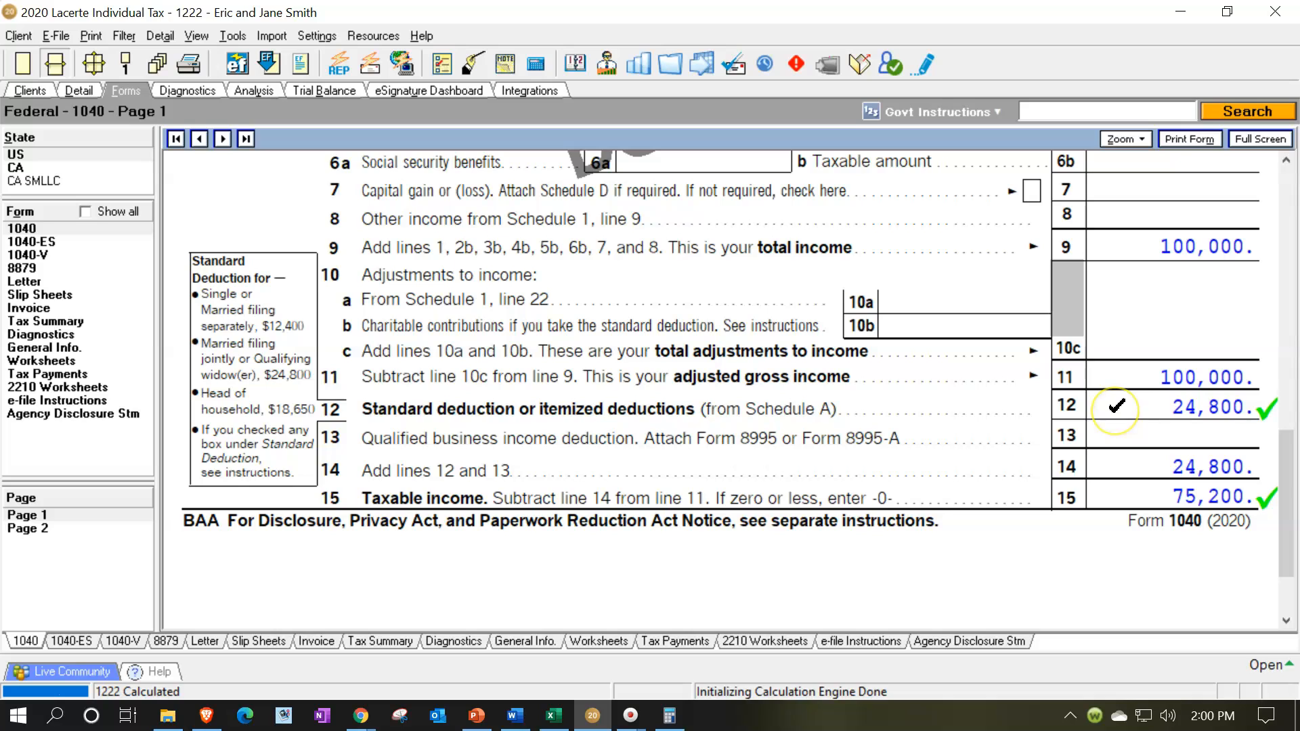
click(42, 528)
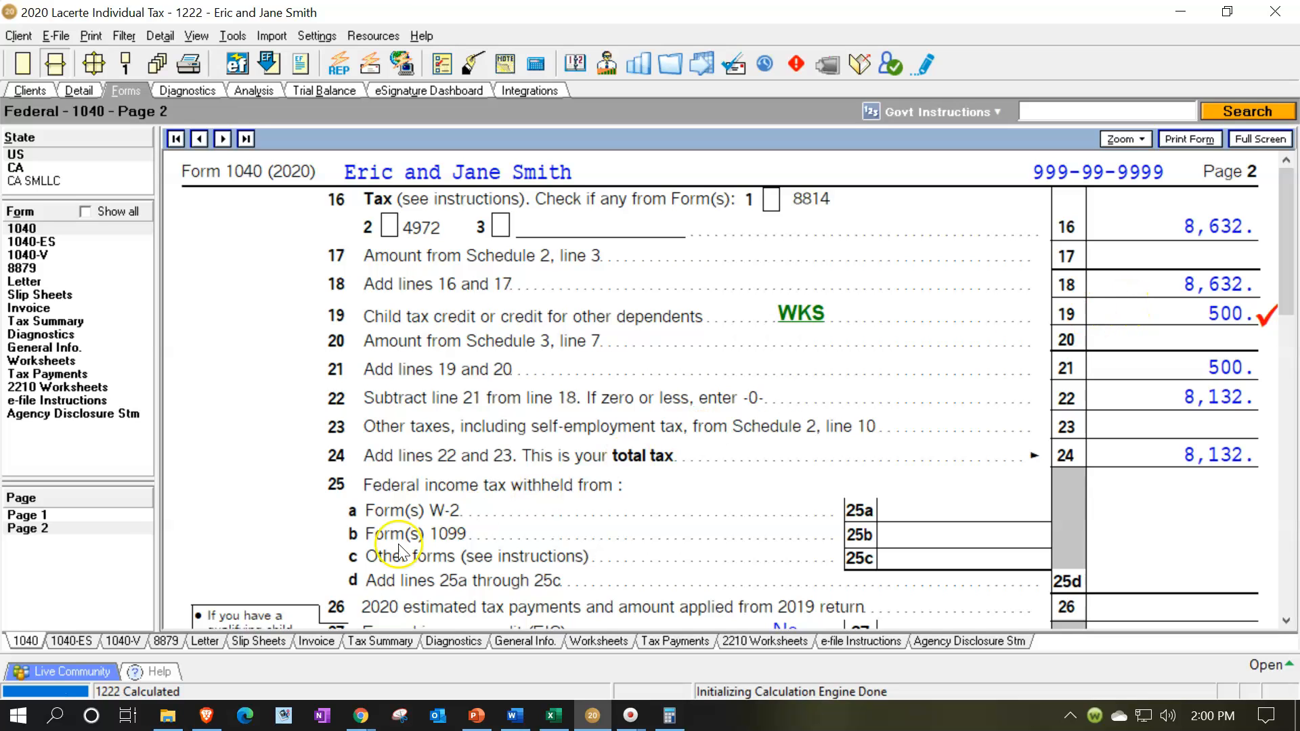
Switch to the Excel Credits sheet, add an Other dependent row, enter 500 in C5, and clear the Child tax amount in C4.
click(554, 721)
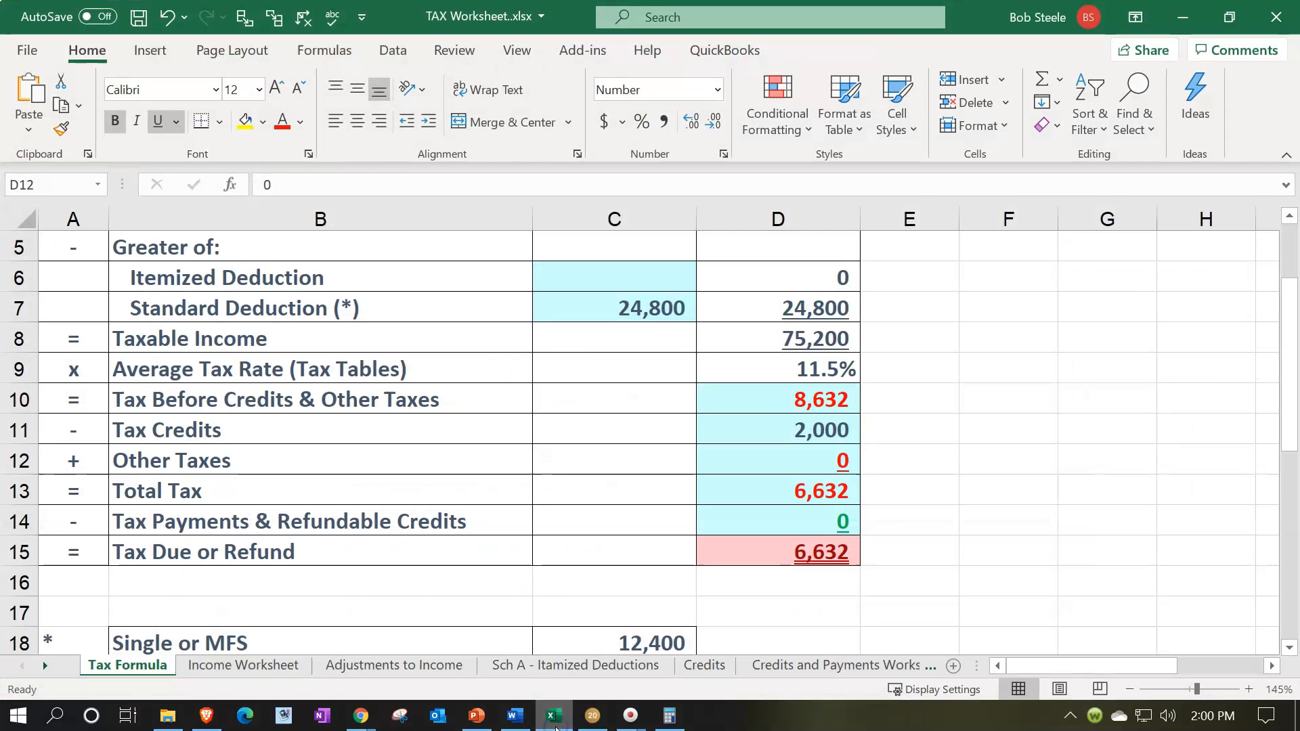
click(701, 667)
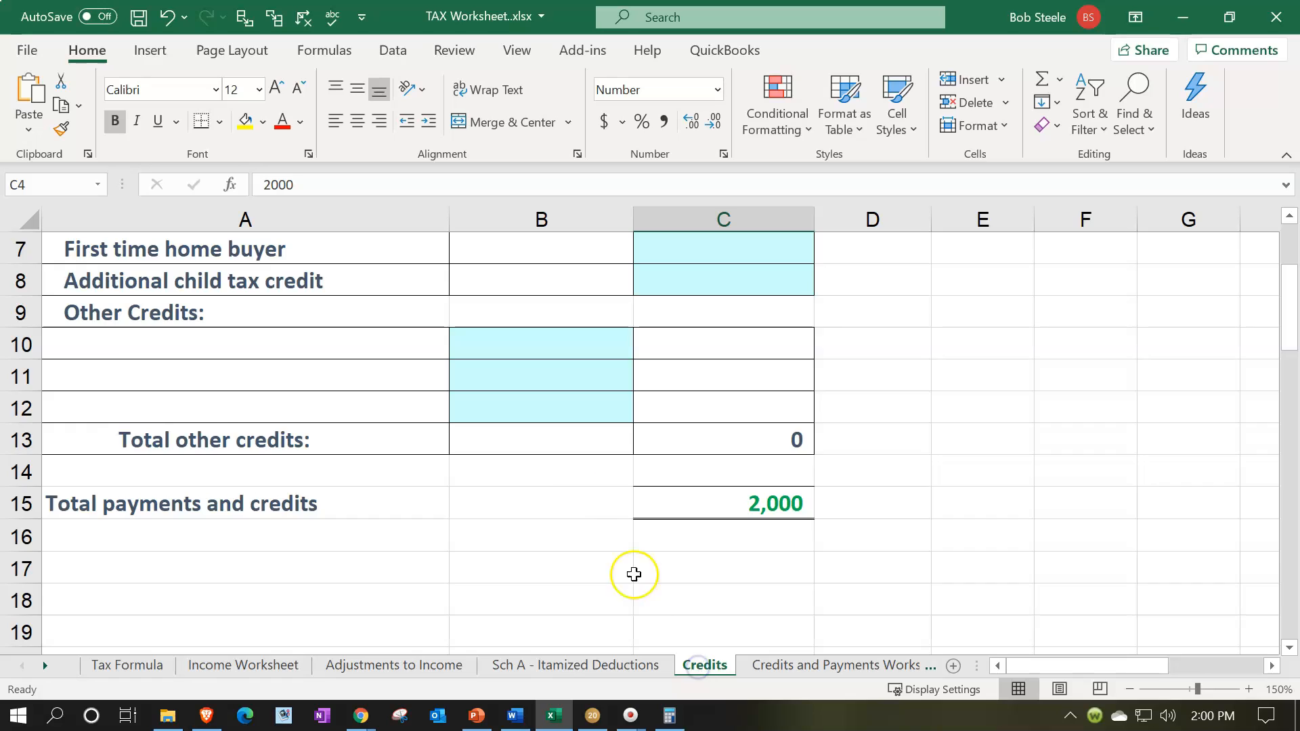
scroll(562, 482, up, 2)
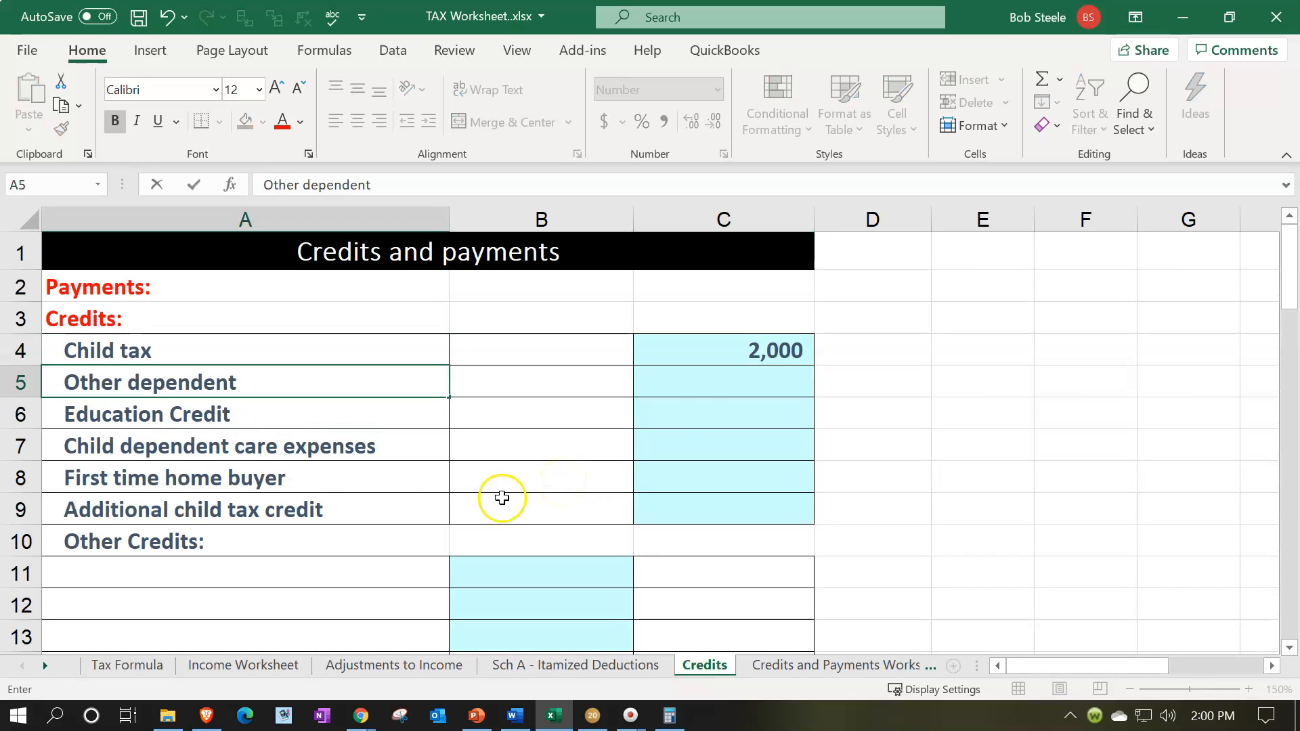
click(501, 504)
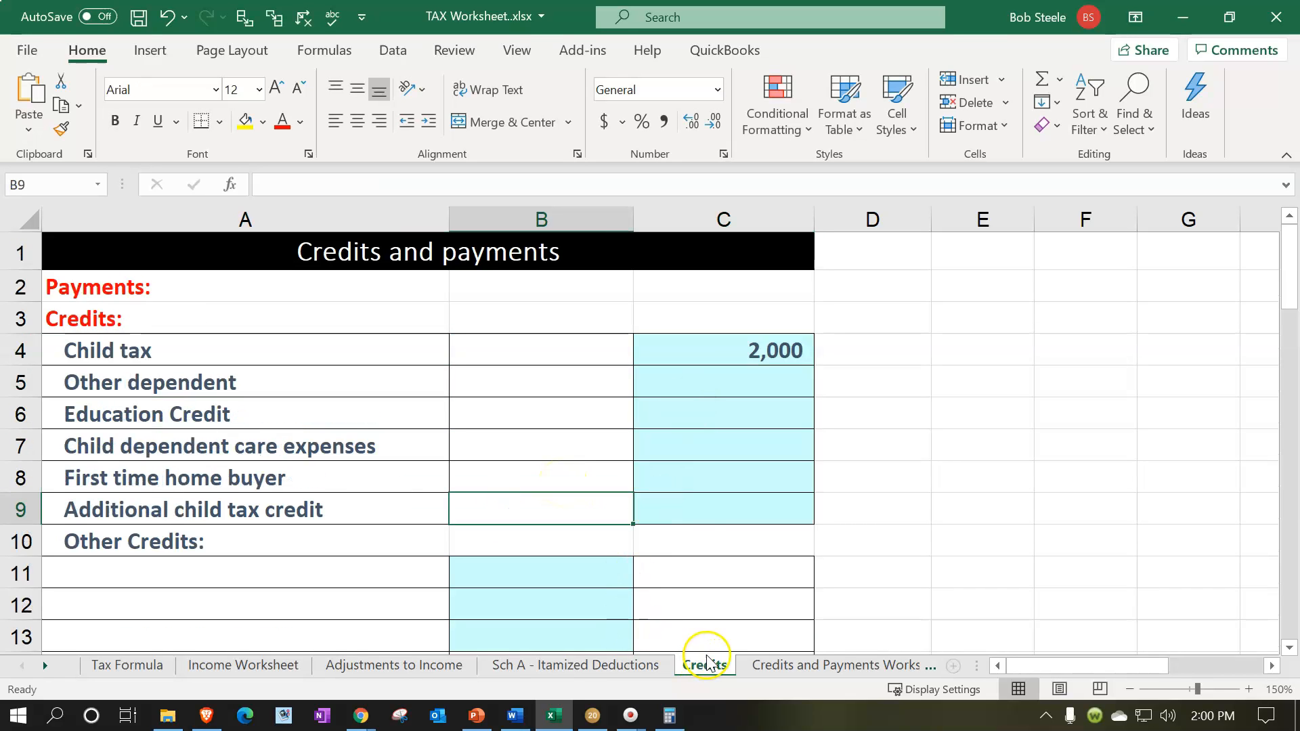
click(755, 377)
text(500)
key(Return)
key(Up)
key(Up)
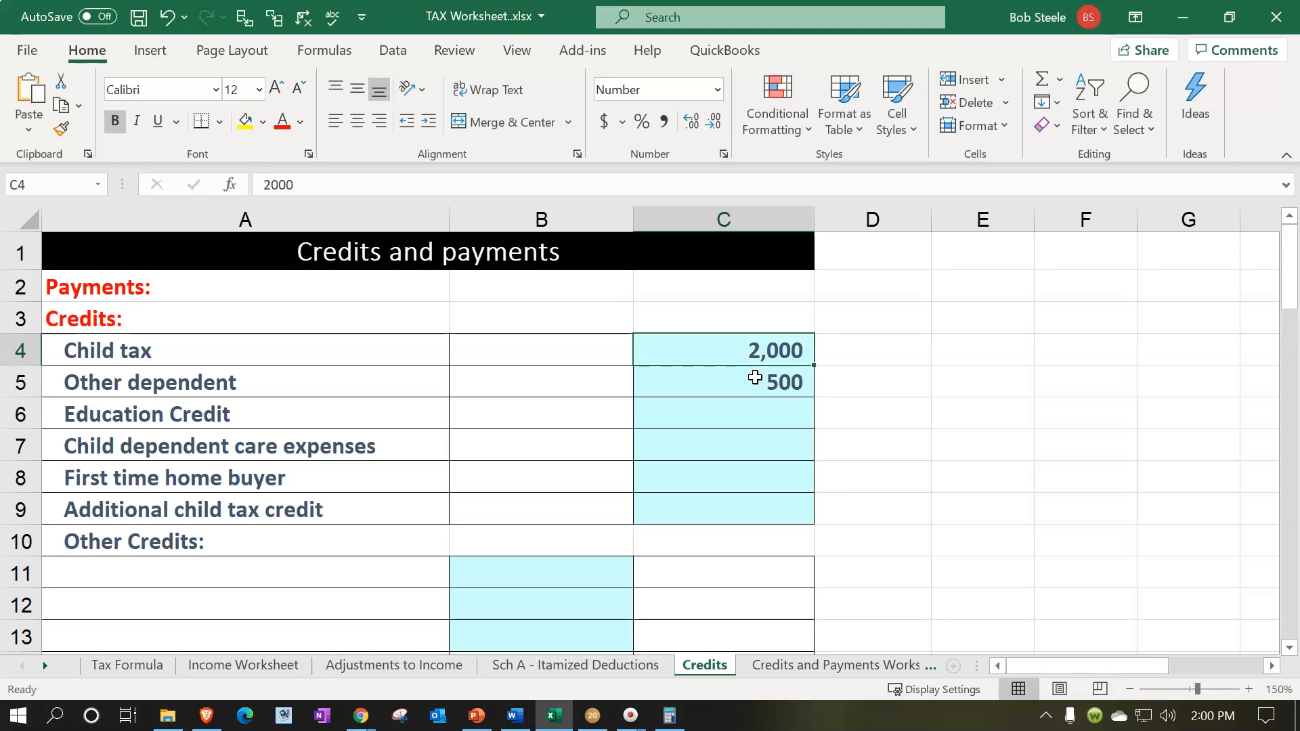
key(Delete)
Compare the Excel Tax Formula's tax credits and total tax with page 2 of Form 1040 in Lacerte, and tick off line 19.
click(162, 667)
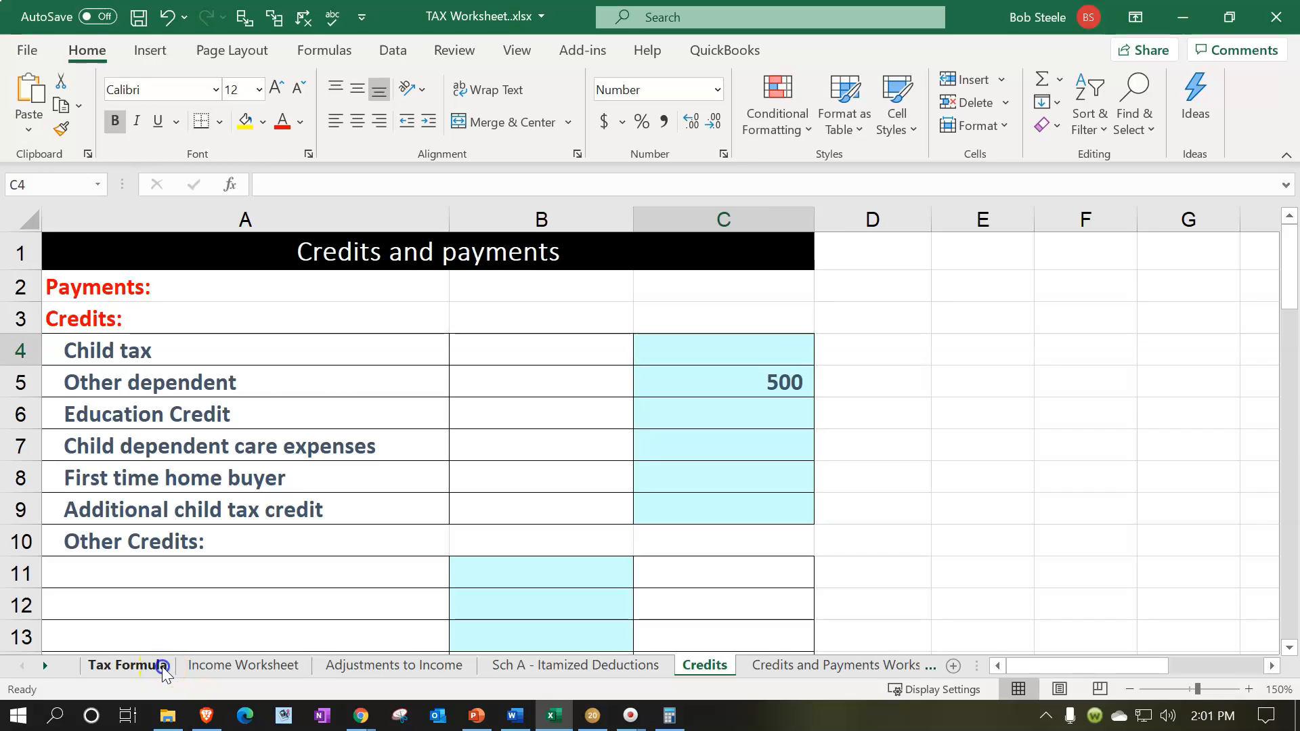
click(803, 421)
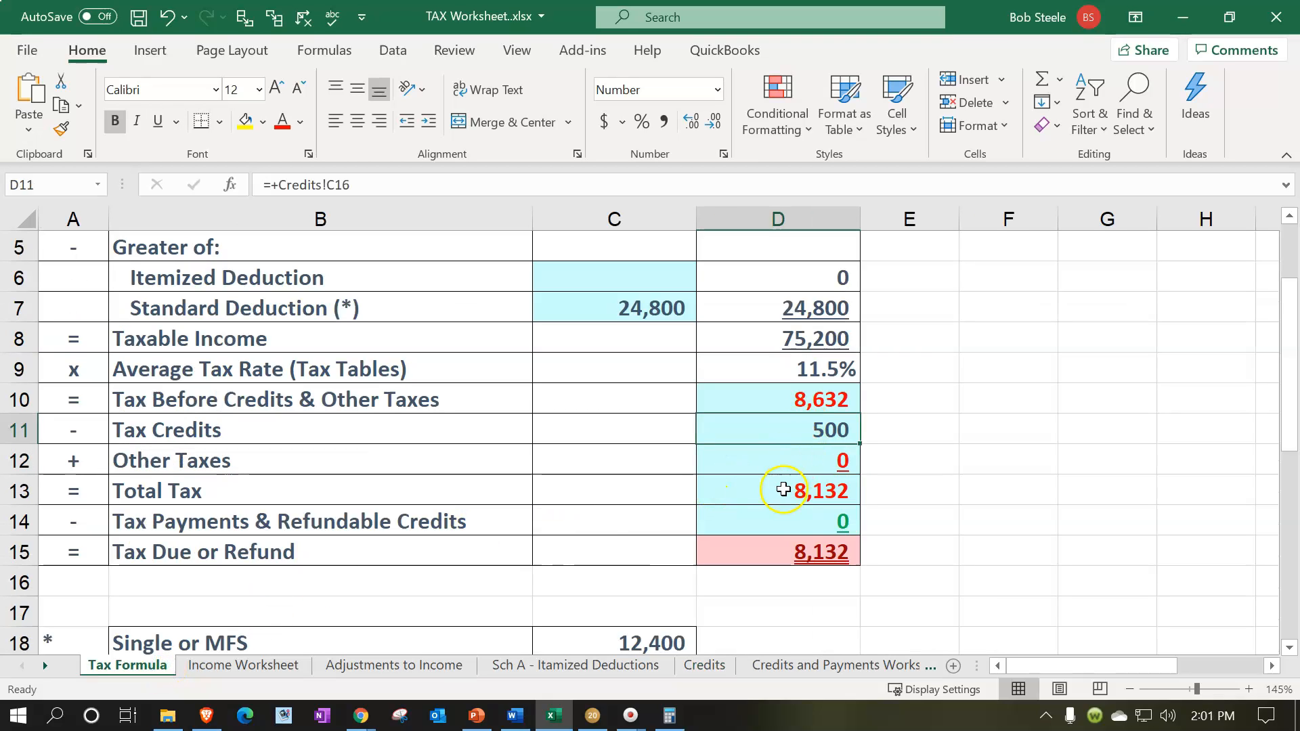
click(758, 496)
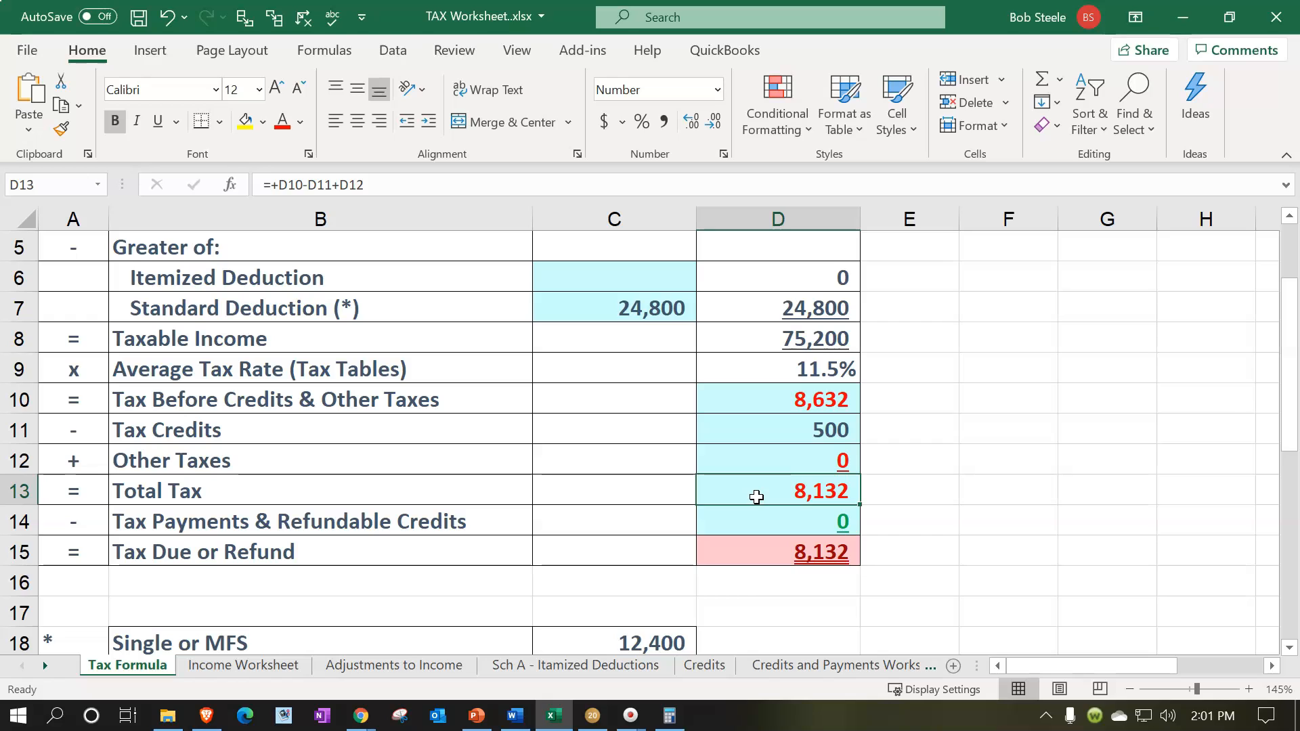
click(592, 716)
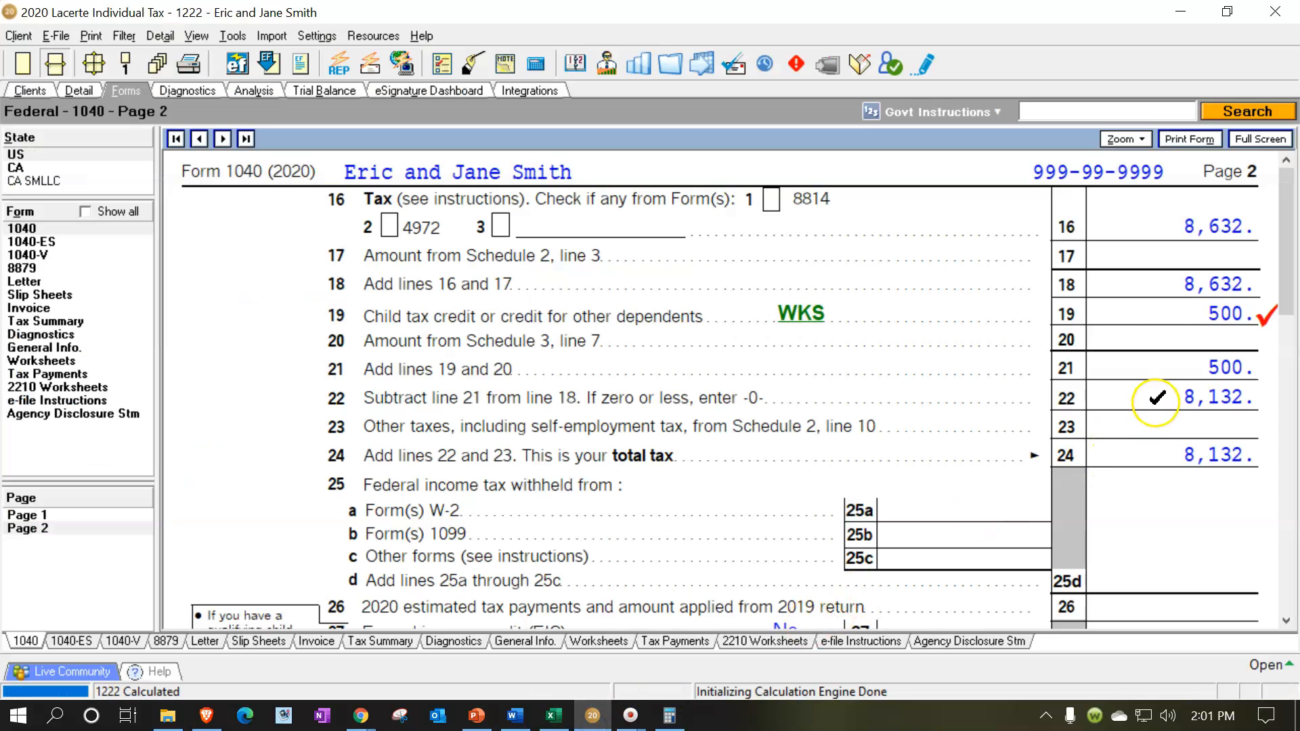
click(1157, 312)
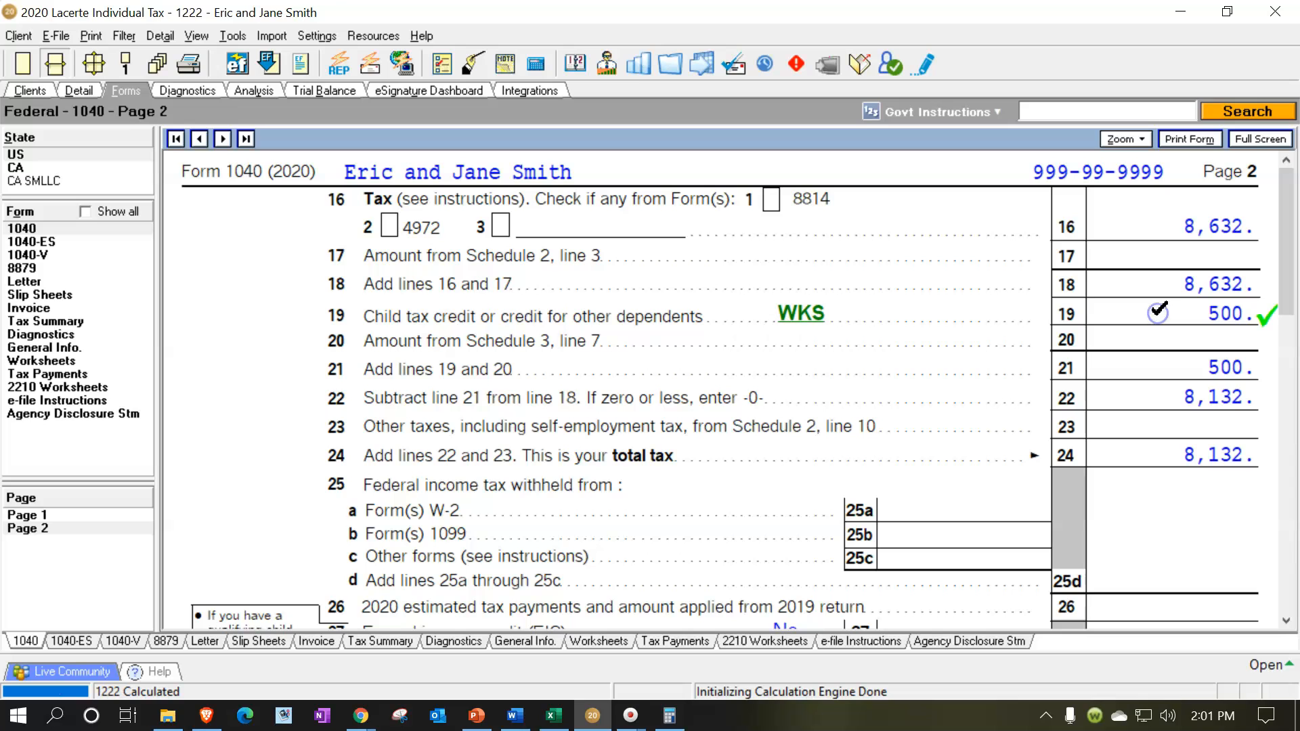
Review the Child Tax Credit and Credit for Other Dependents Worksheet behind line 19, and close it.
click(802, 314)
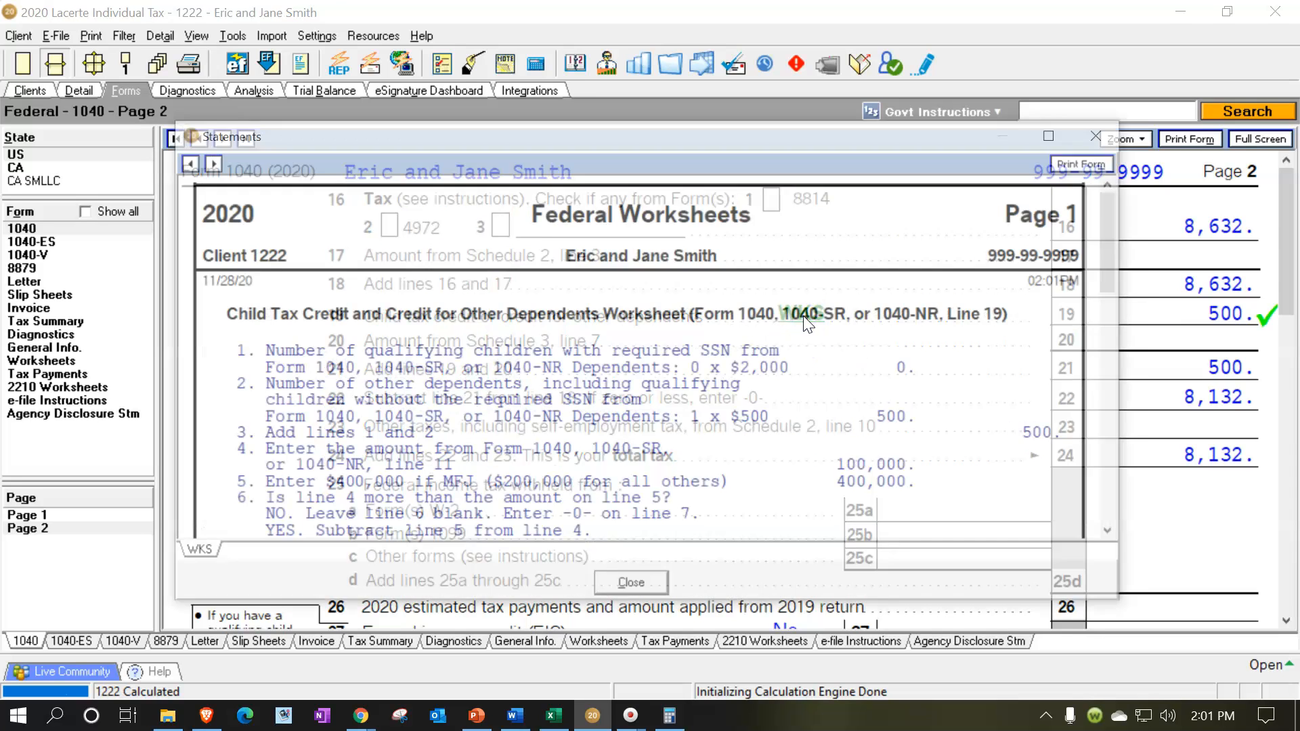
scroll(764, 405, down, 5)
scroll(764, 405, down, 3)
scroll(841, 386, up, 5)
click(1106, 133)
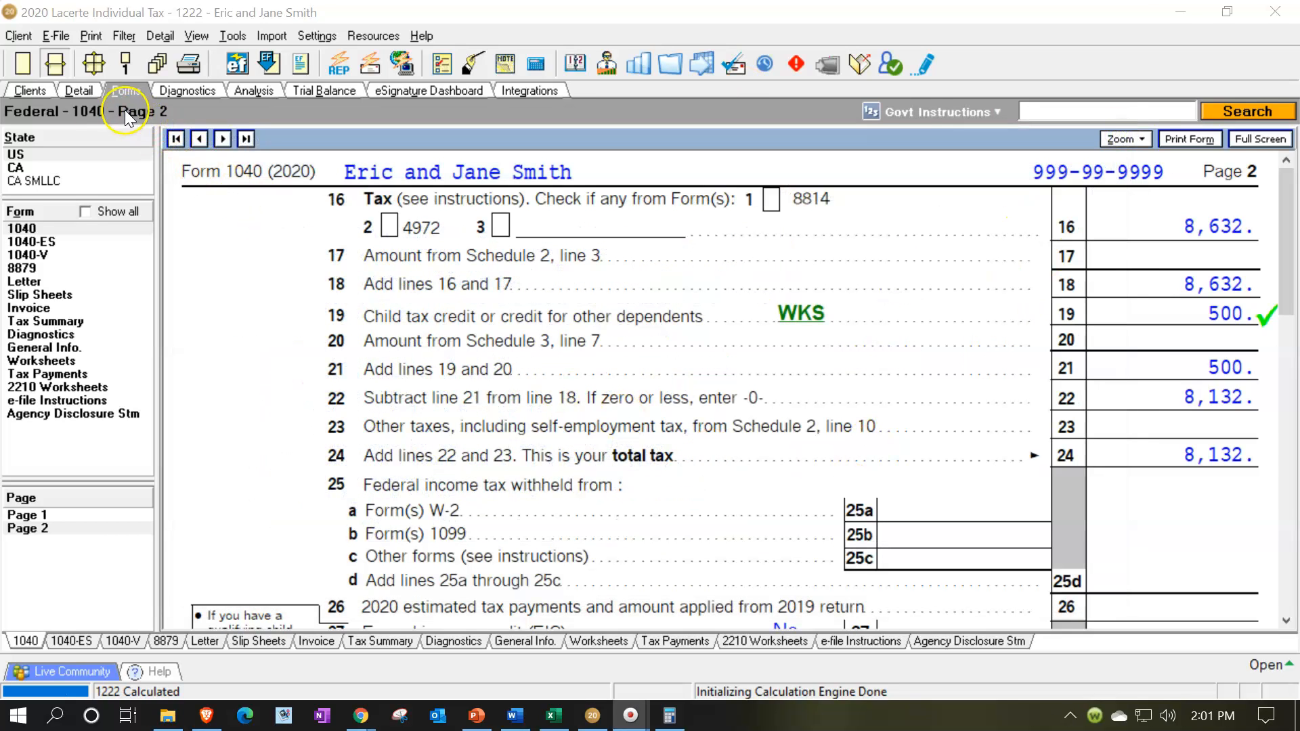
Change the dependent's relationship to Father with a matching older date of birth, and set the type to Dependent other than child.
click(78, 91)
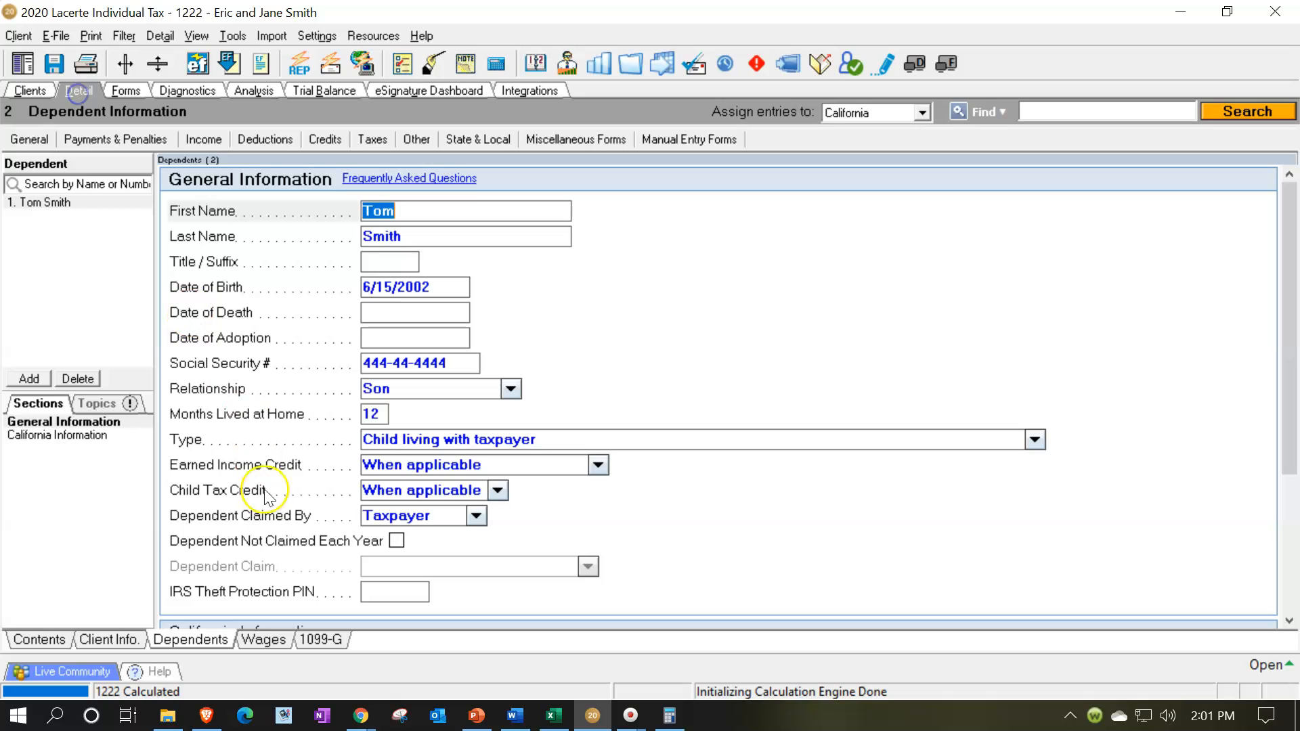
click(520, 391)
click(514, 389)
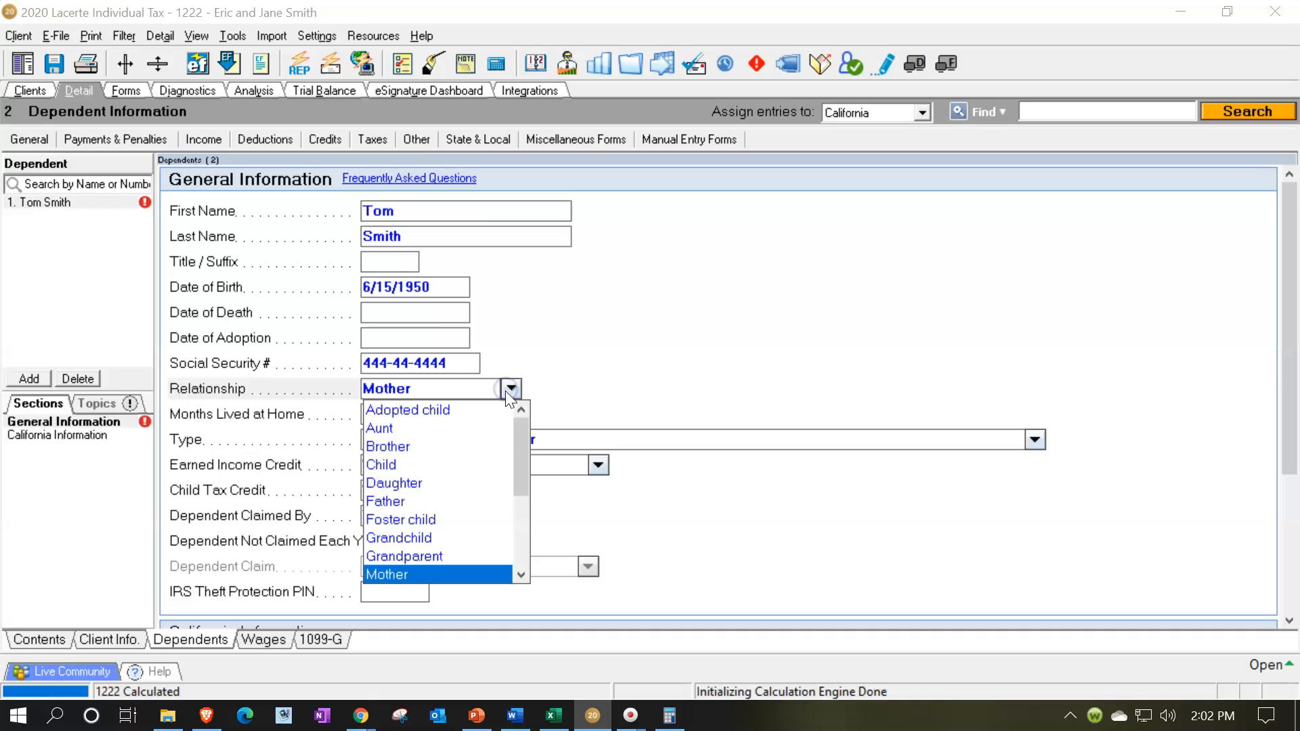
click(406, 502)
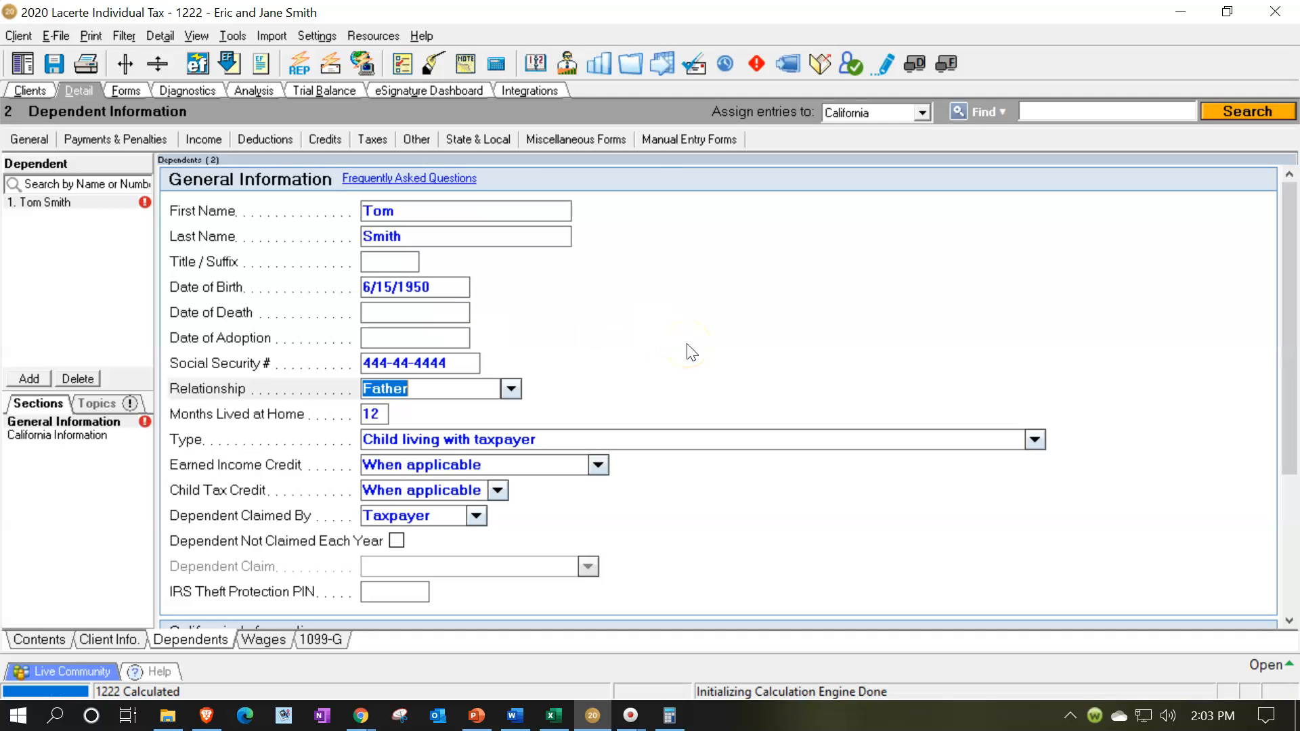
click(440, 439)
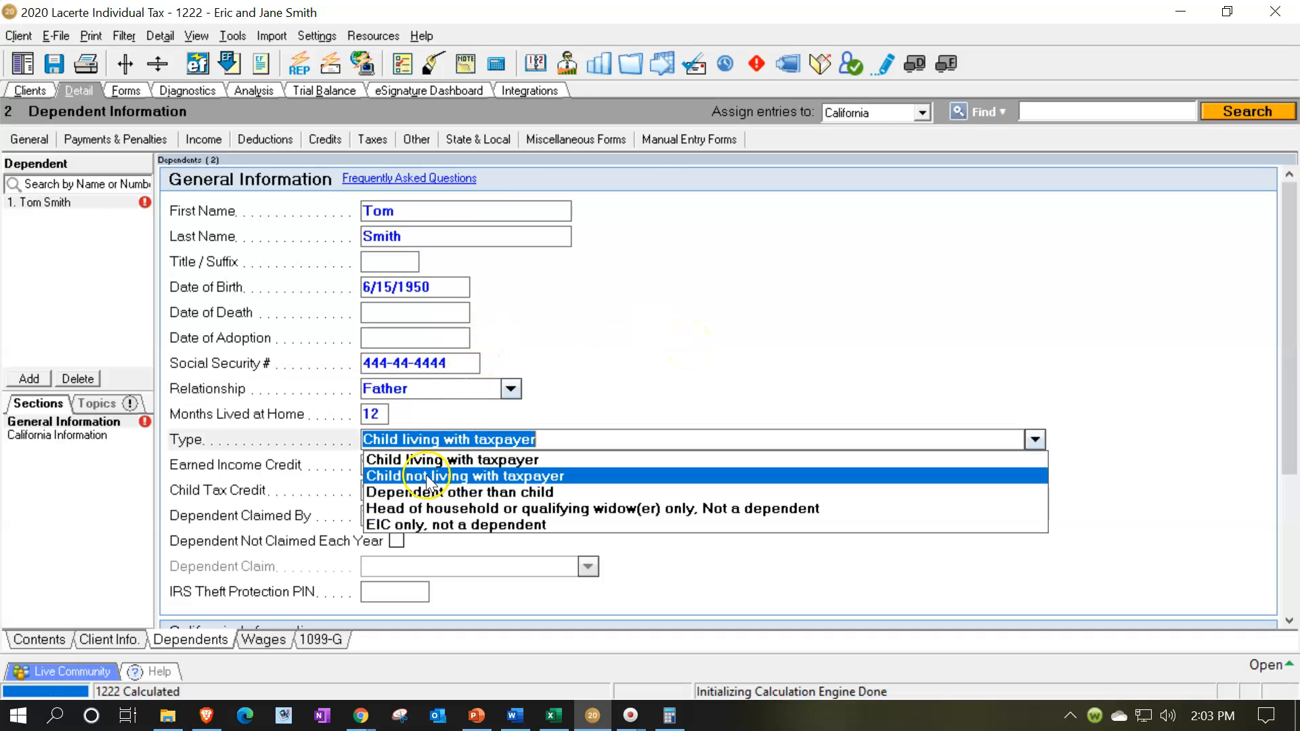
click(458, 499)
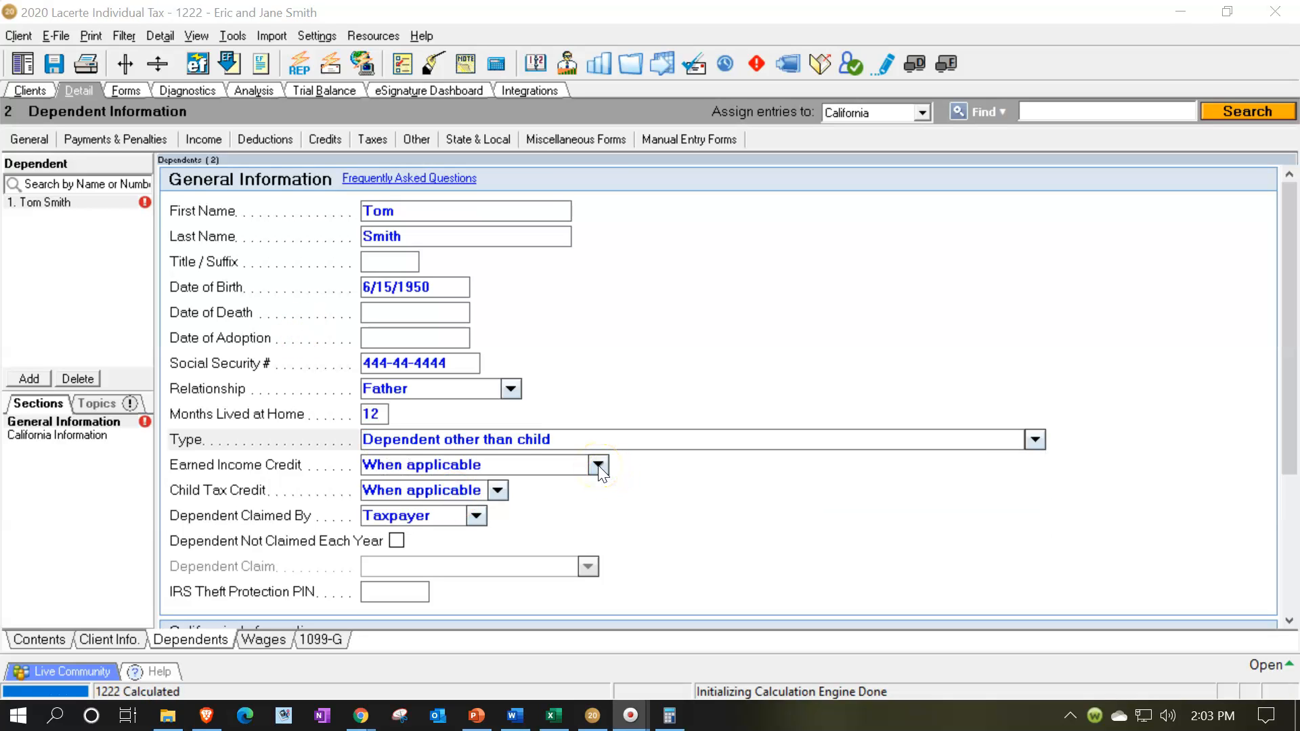
Examine the available options for the dependent's Child Tax Credit and Dependent Claimed By settings without changing them.
click(498, 492)
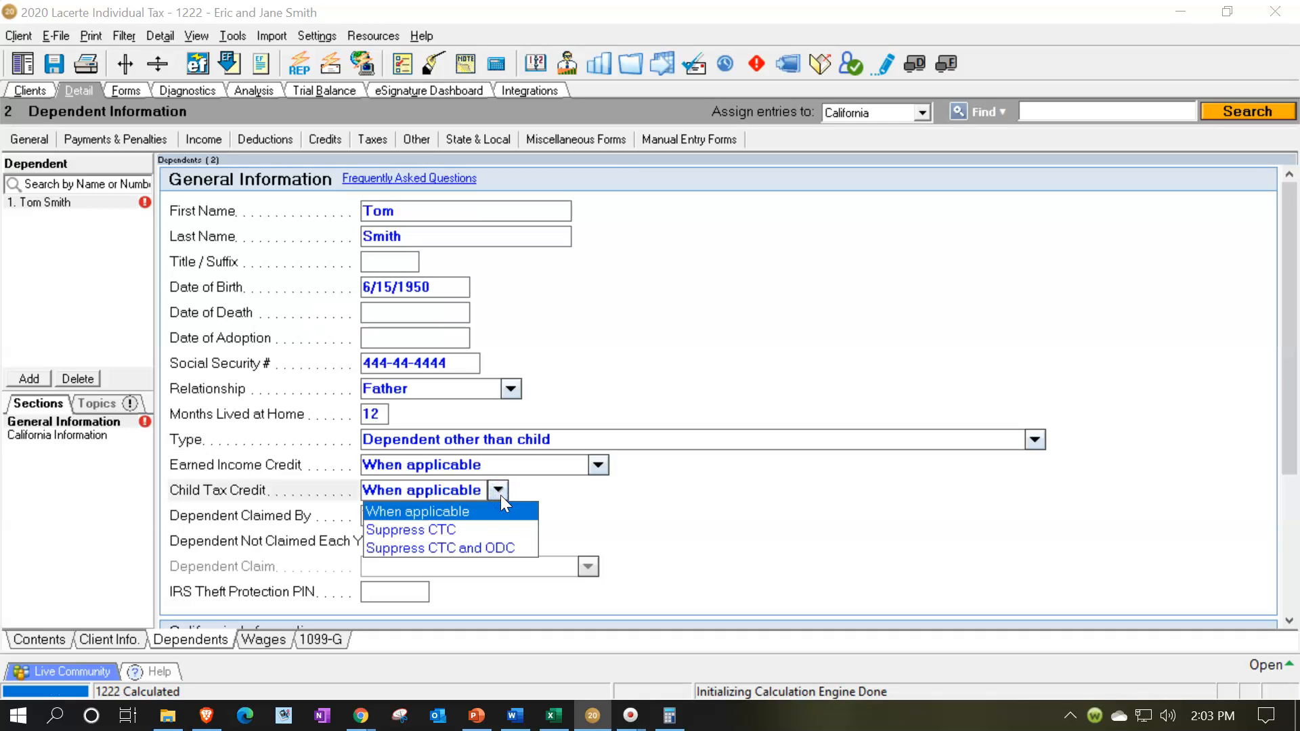
click(500, 492)
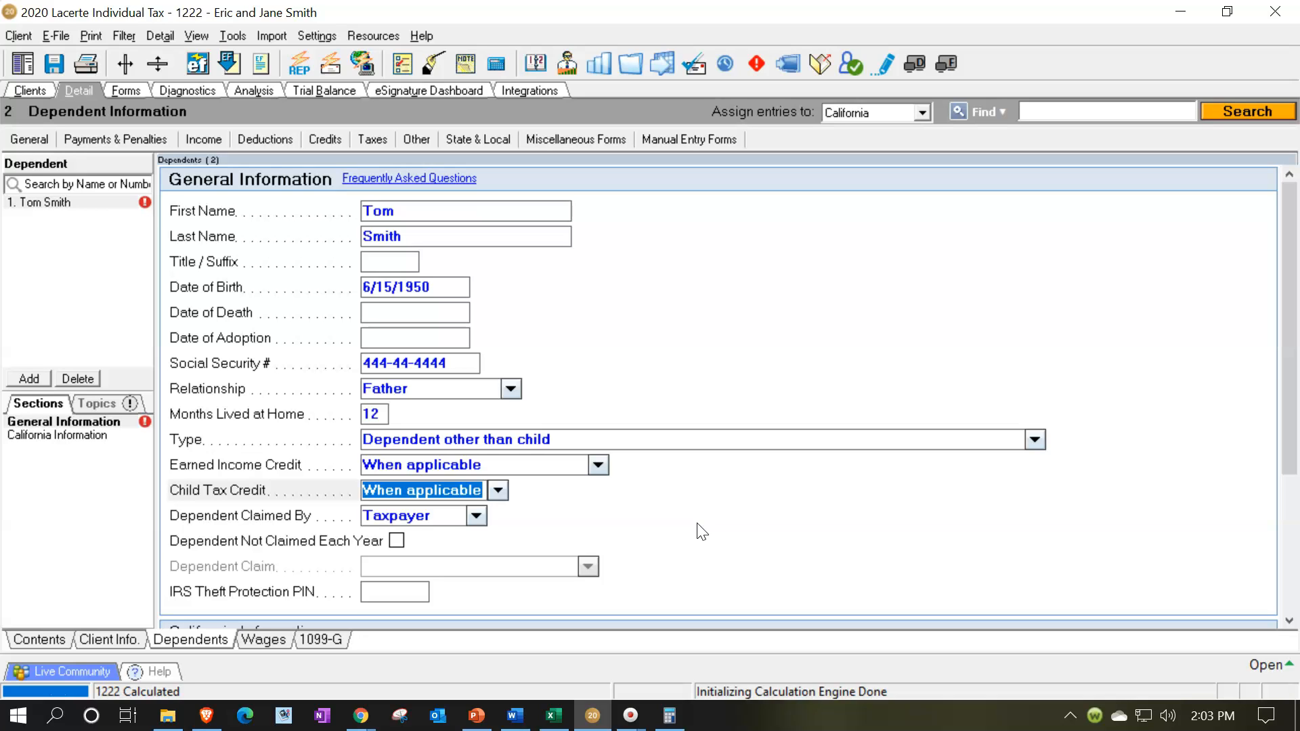
click(476, 516)
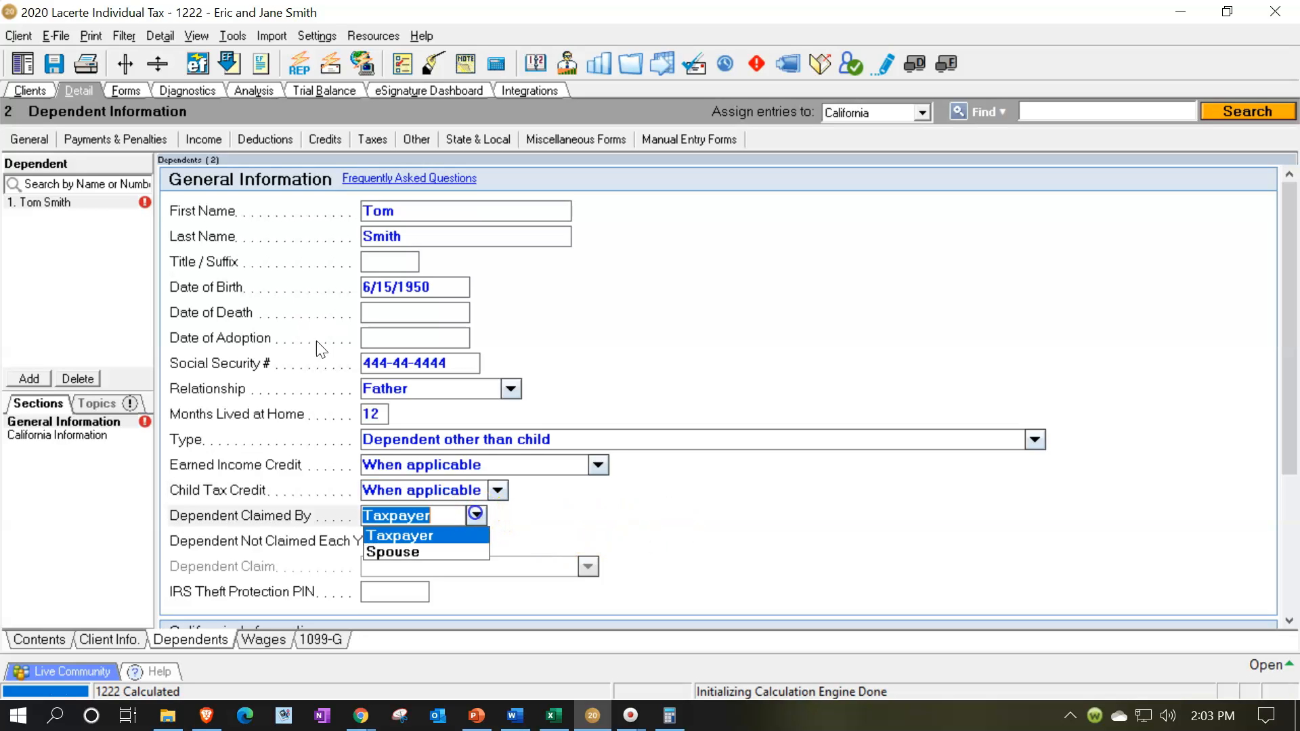
click(715, 545)
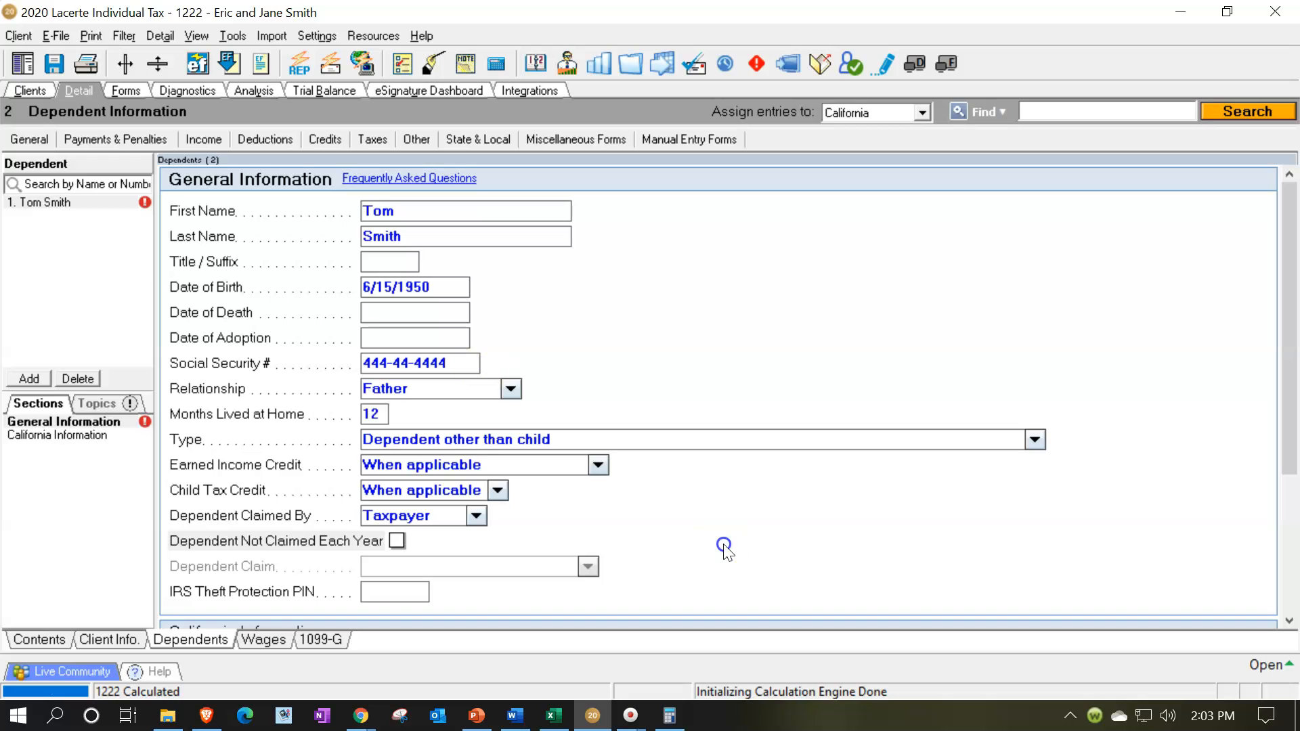
Recalculate Form 1040 and check the father's dependent credit box on page 1 and the line 19 credit and total tax on page 2.
click(126, 90)
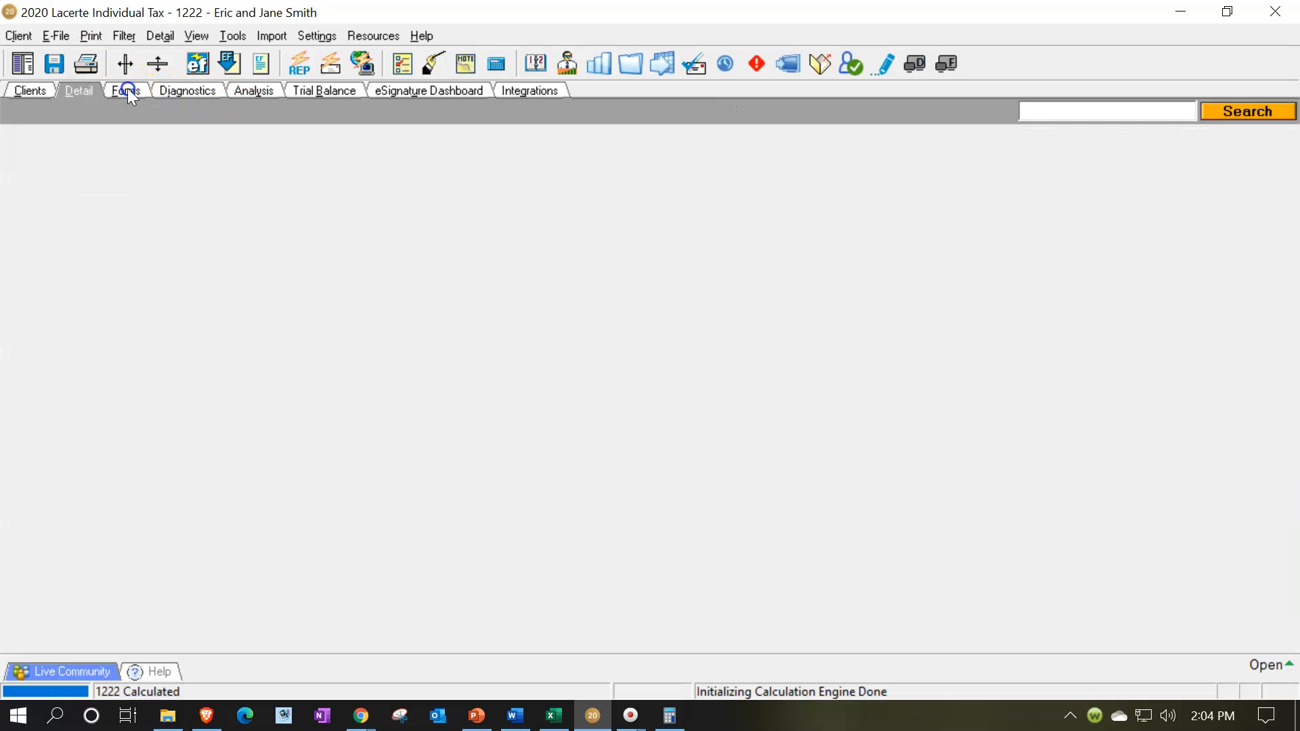
click(415, 379)
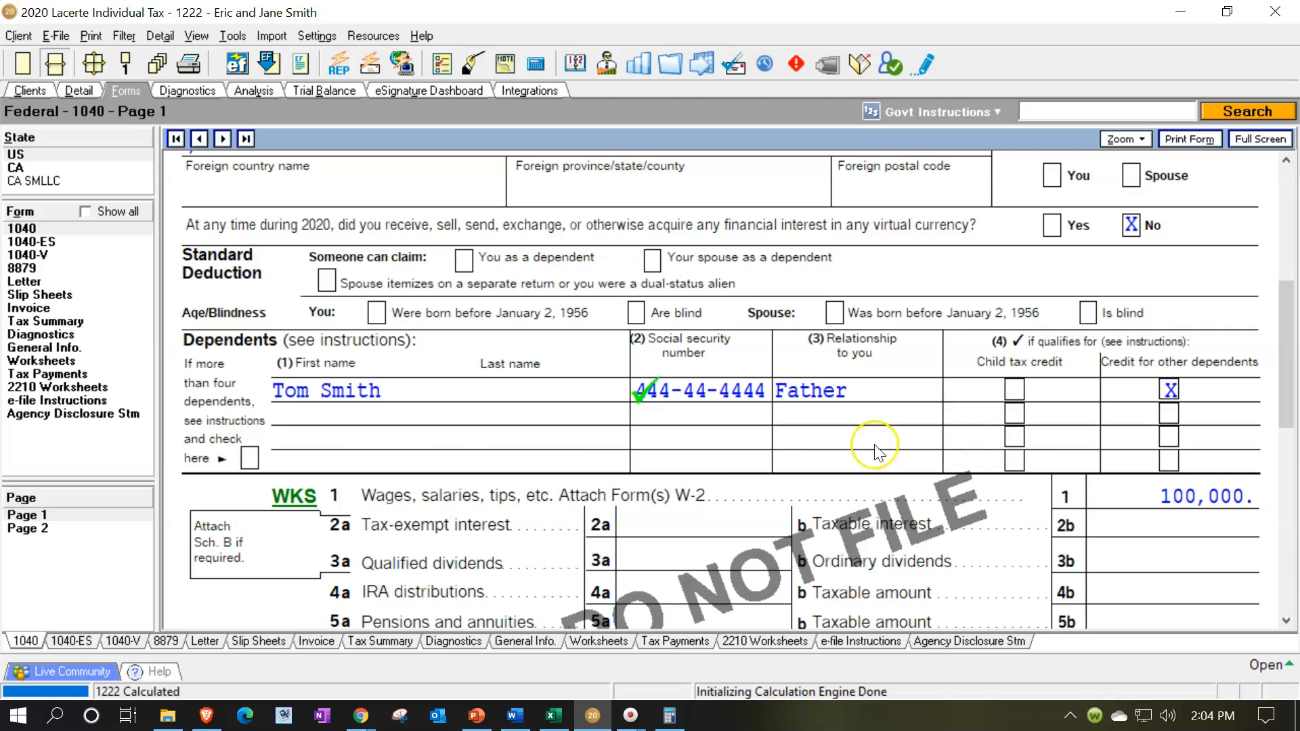
scroll(939, 445, down, 6)
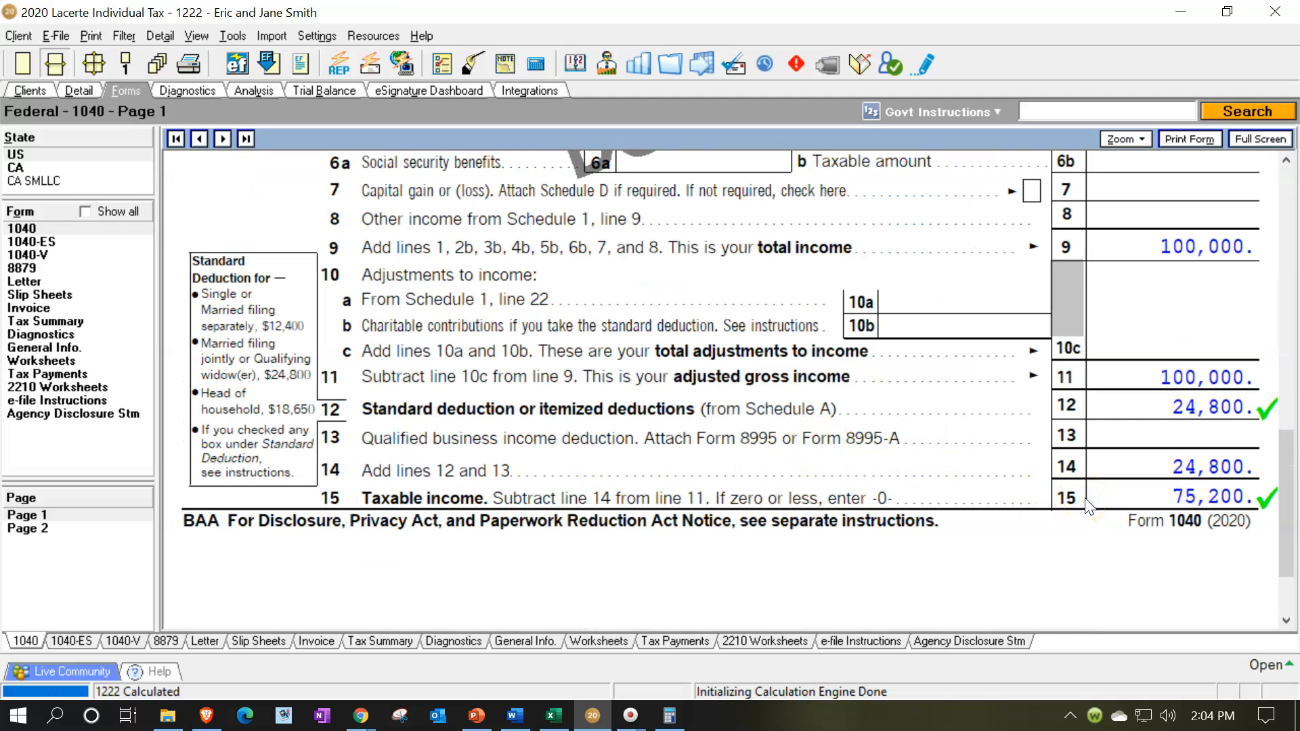
click(44, 528)
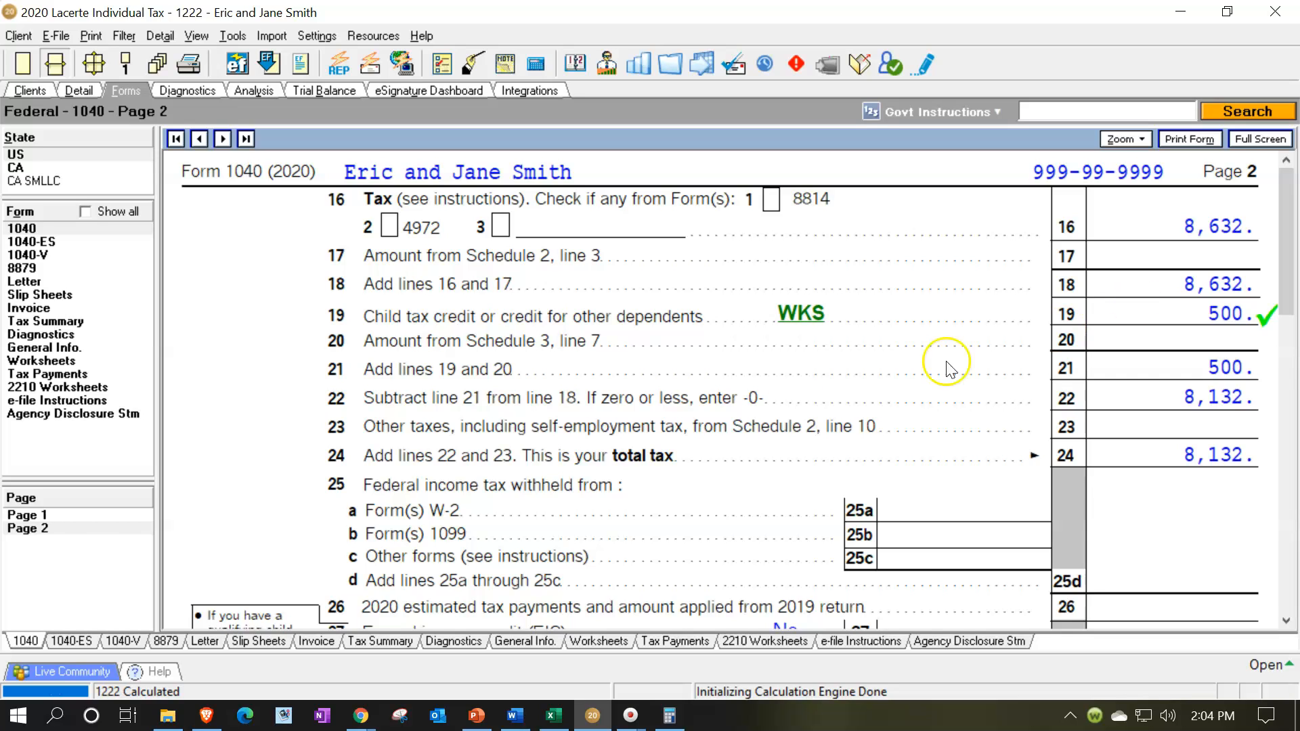
click(67, 527)
click(43, 515)
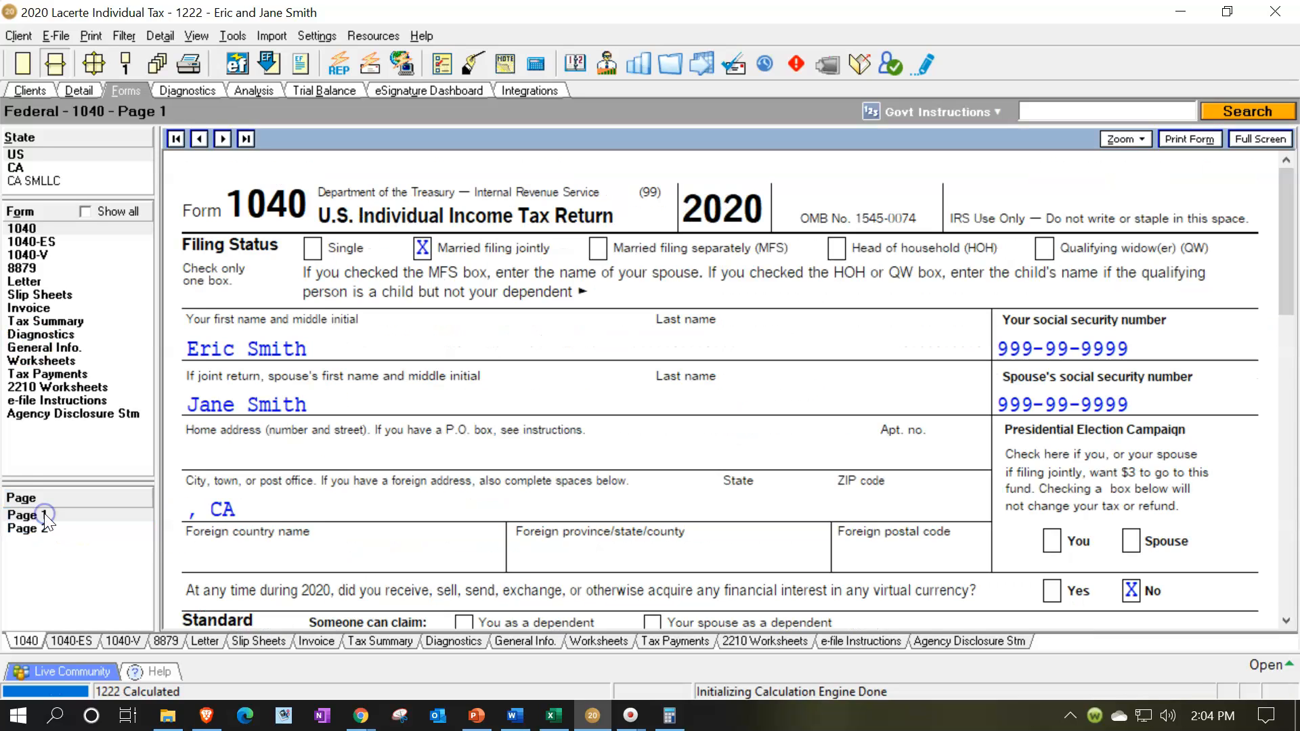
scroll(596, 525, down, 3)
scroll(596, 525, down, 3)
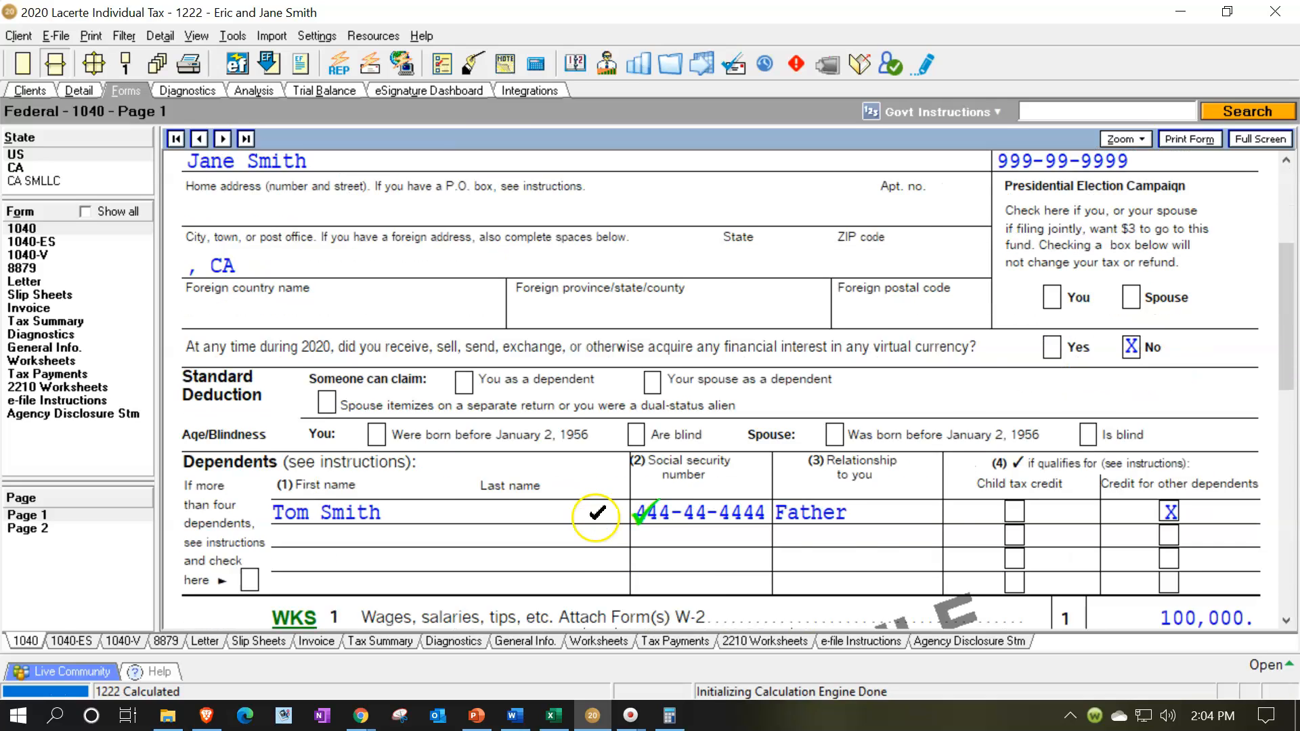
Change the dependent's date of birth to one that qualifies as a young child, and set the relationship to Son.
click(80, 92)
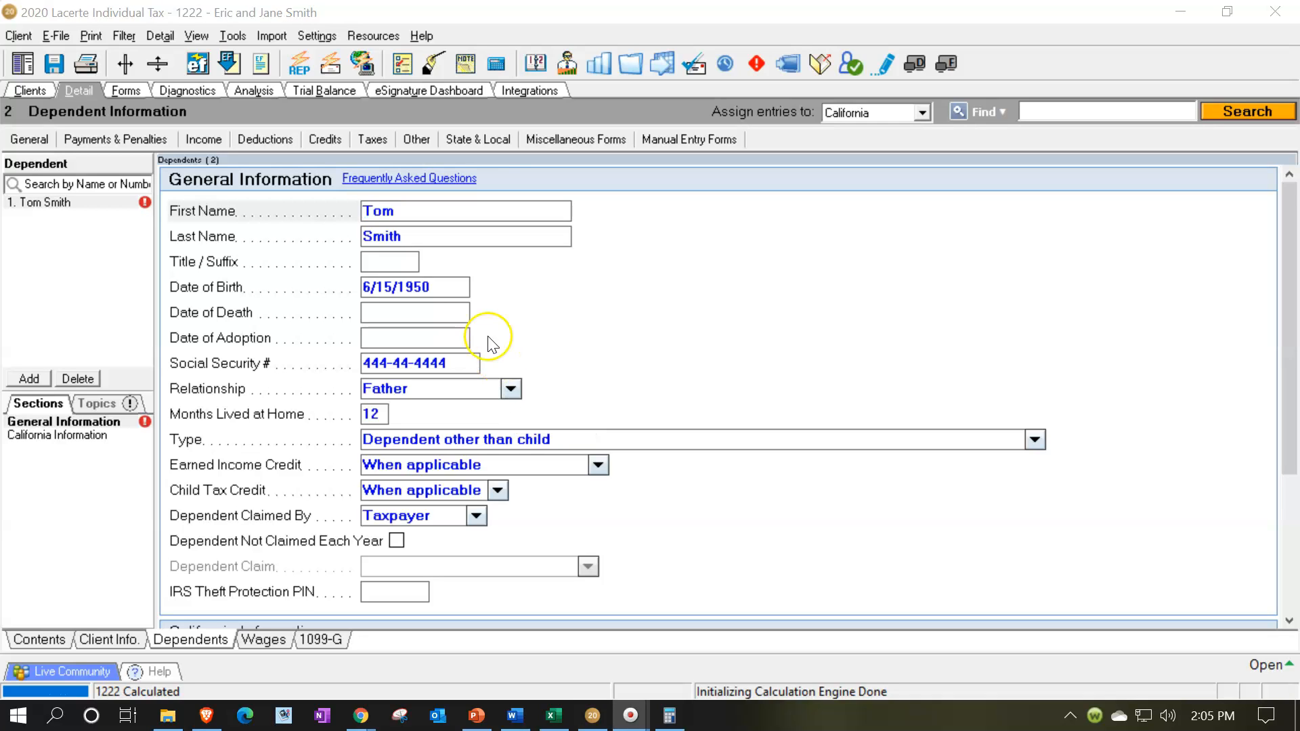
click(448, 285)
click(448, 285)
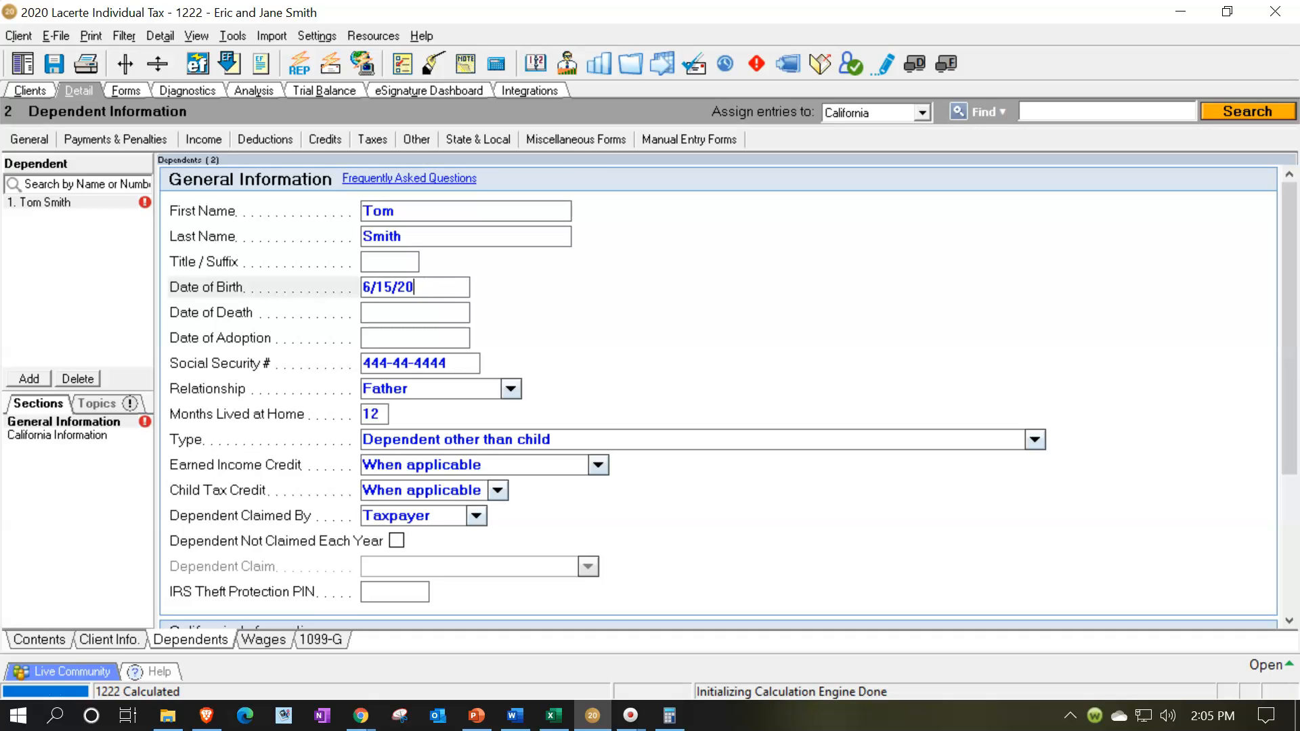
key(Tab)
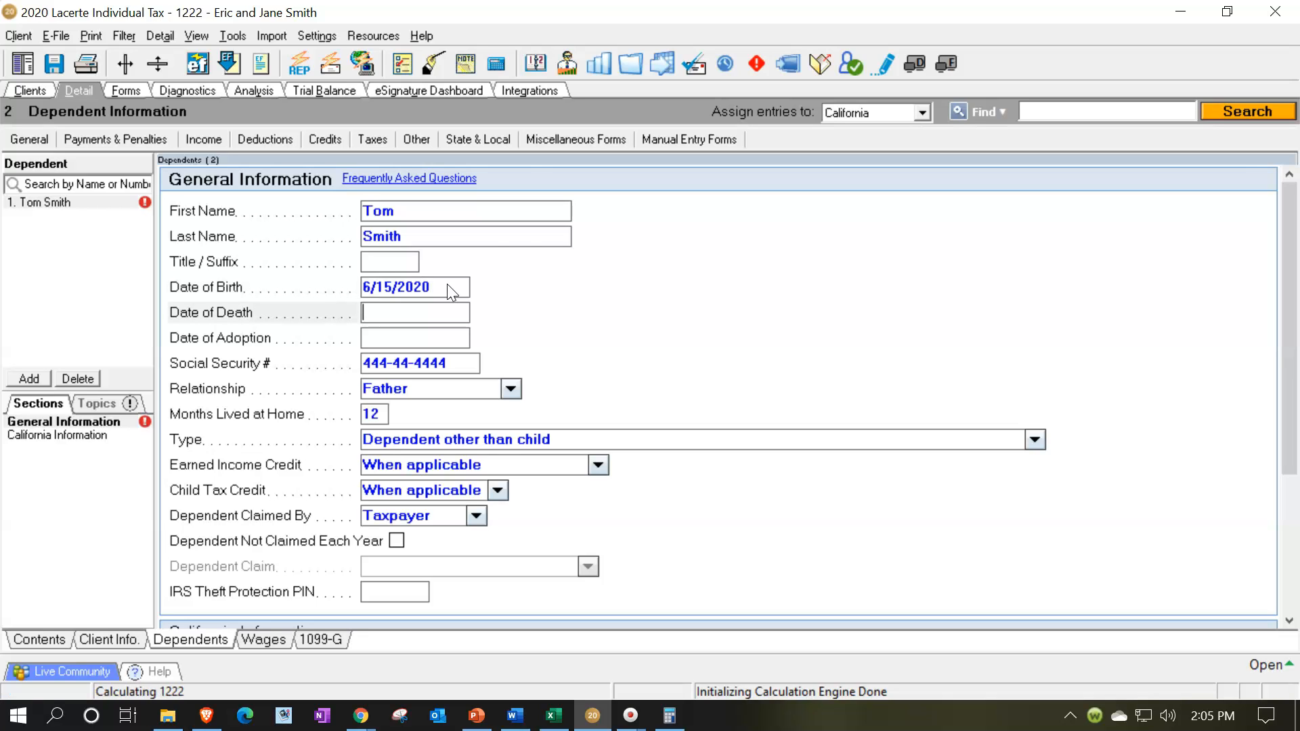
click(510, 389)
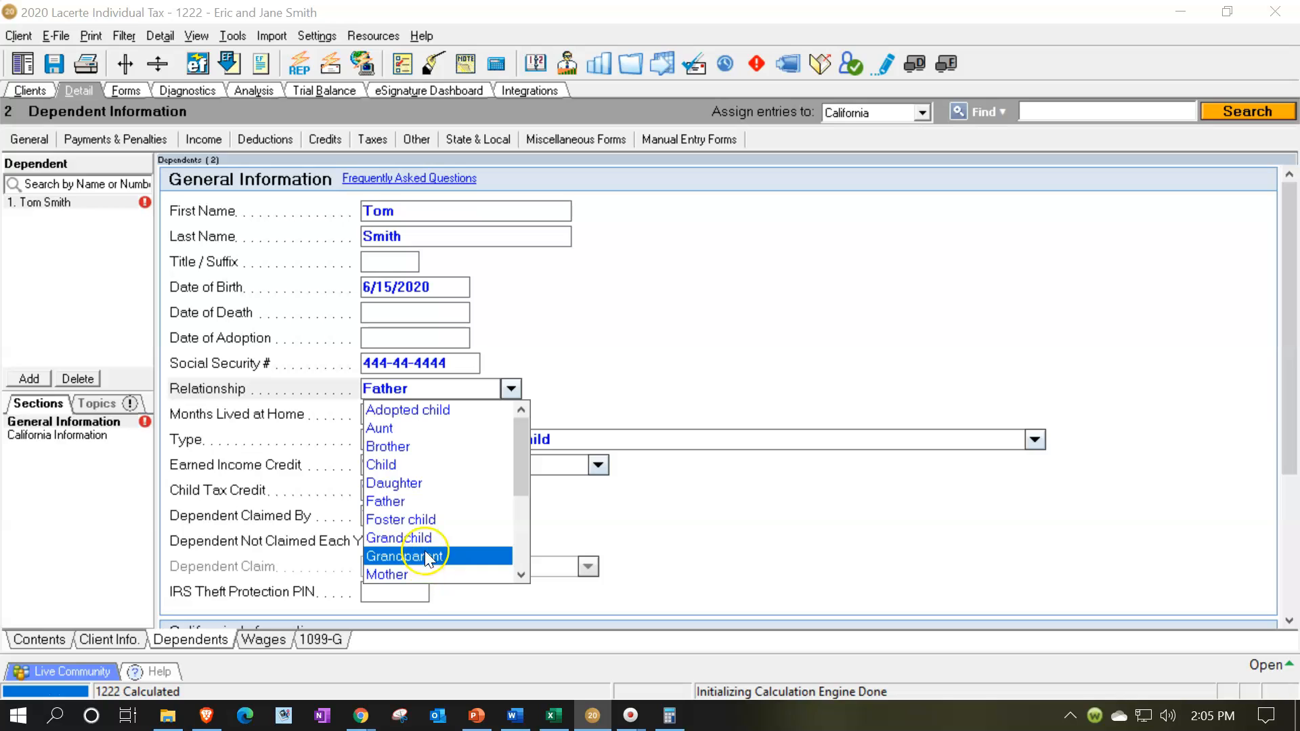
key(s)
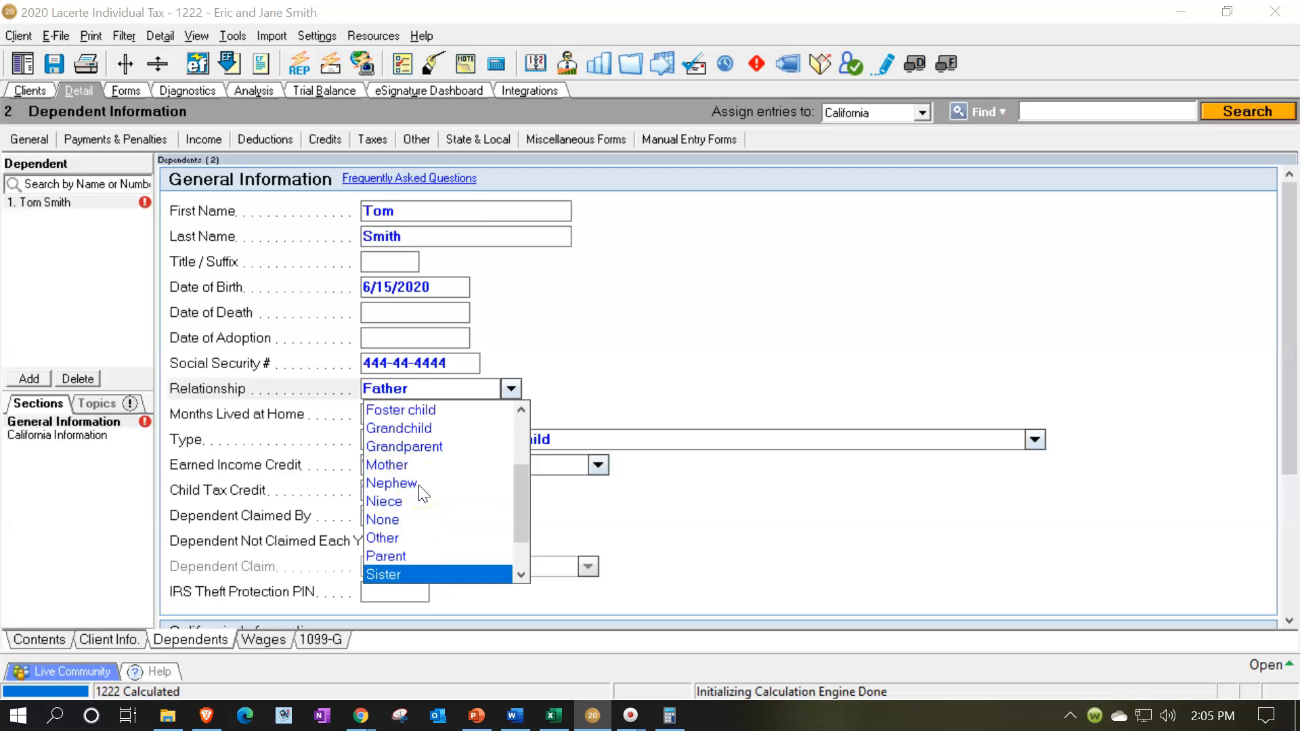
click(416, 396)
text(s)
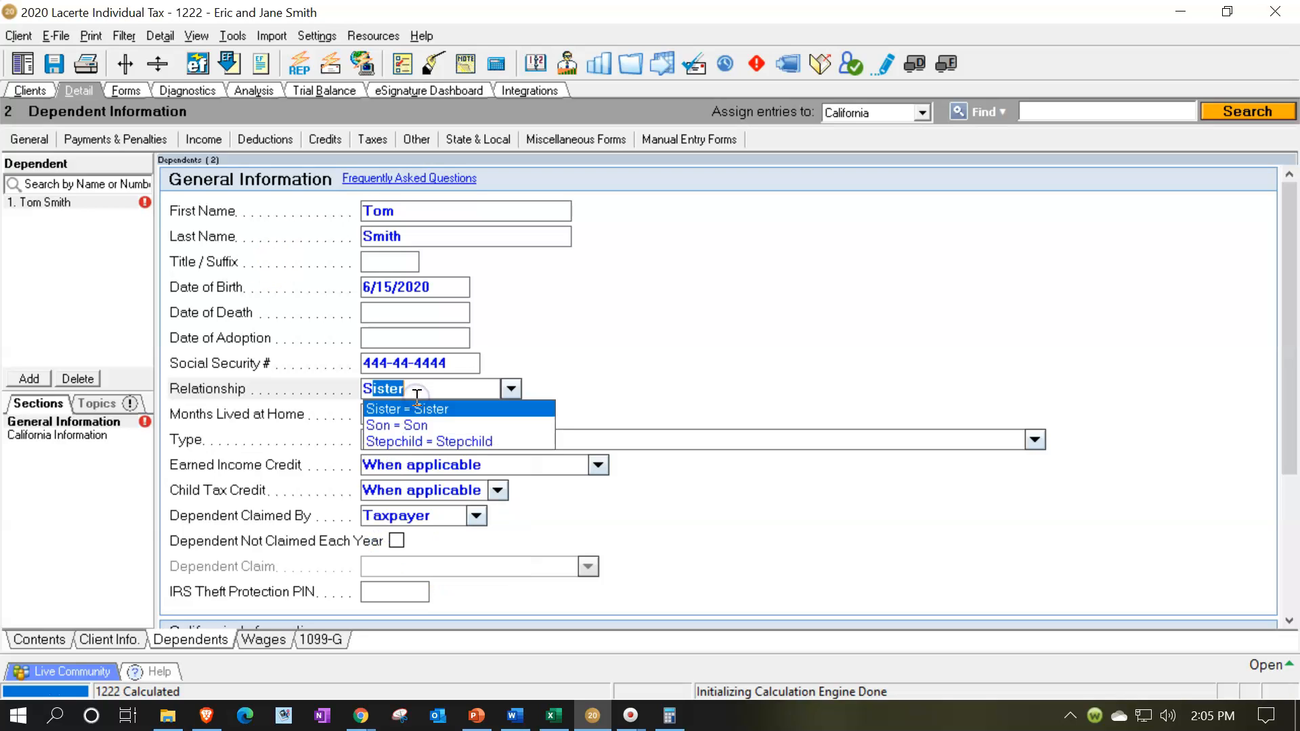
text(on)
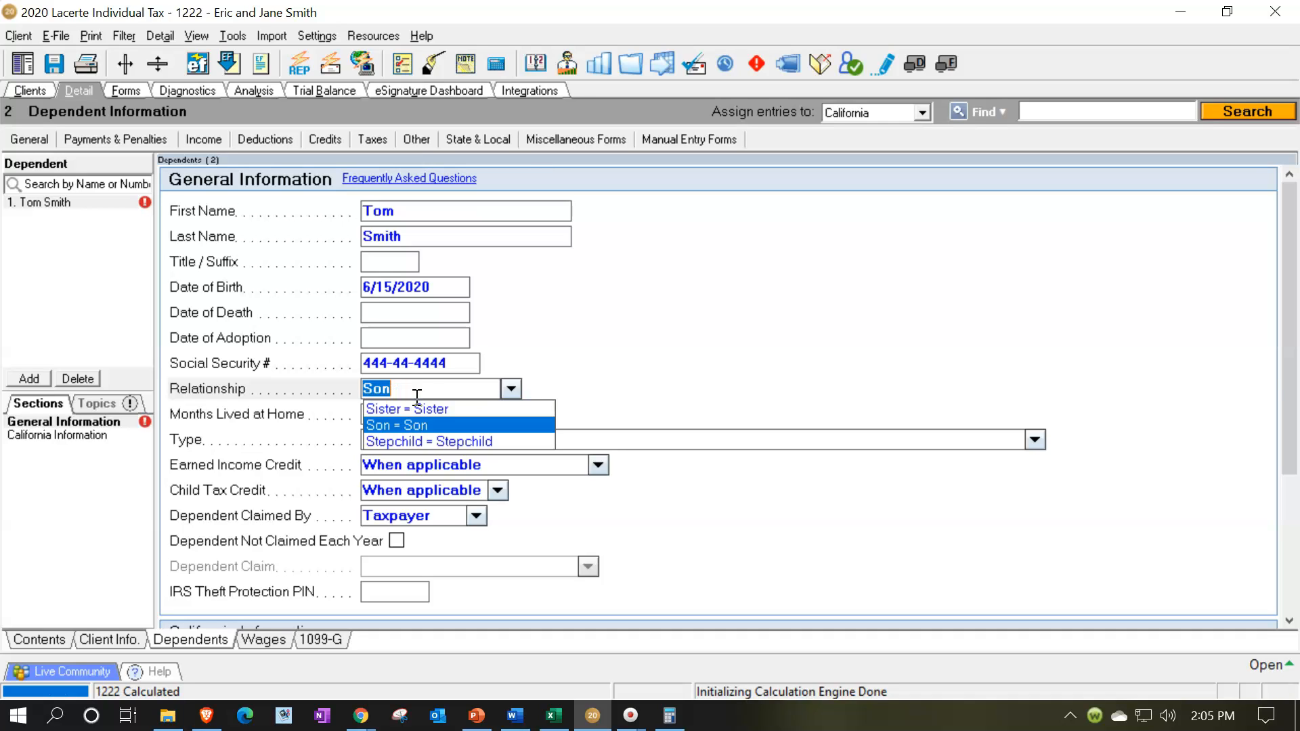
key(Tab)
Add a second dependent with name, date of birth and social security number, as a Daughter living with the taxpayer for 12 months.
click(27, 378)
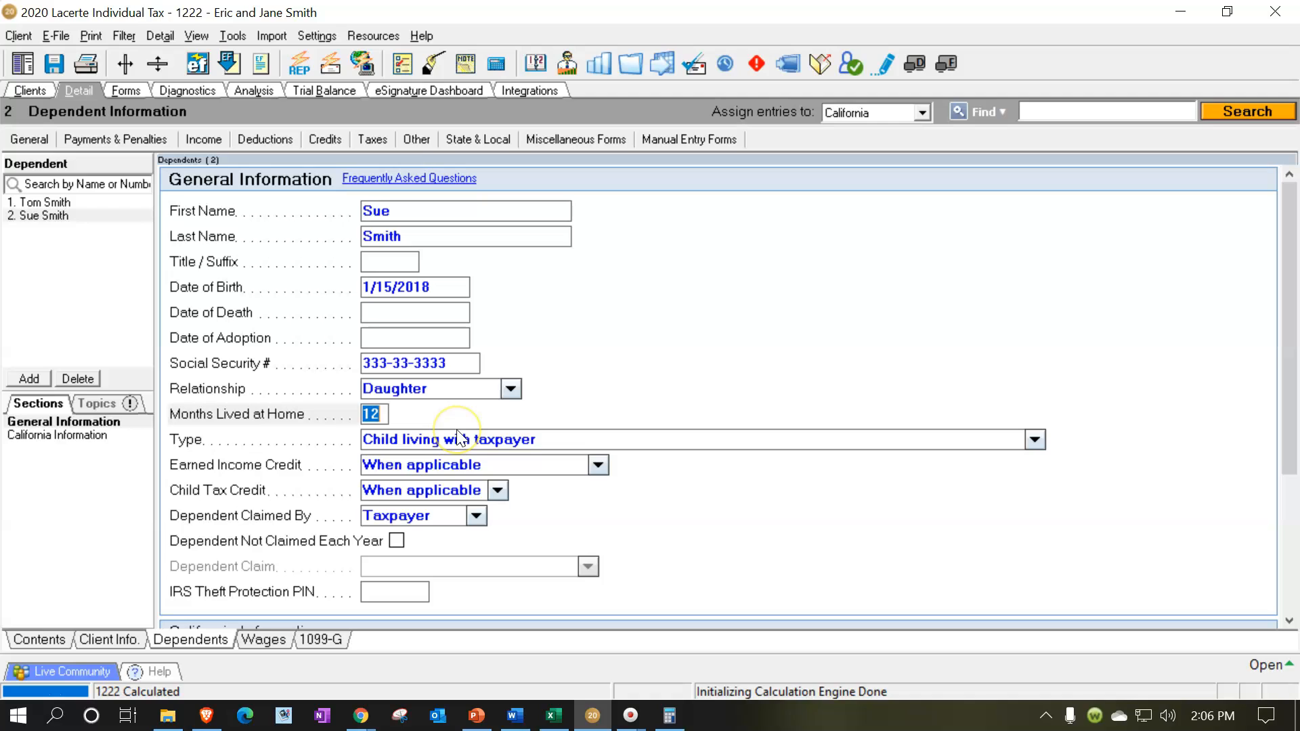
Add two more dependents, a Son and a Daughter, with their names, dates and social security numbers, living at home for 12 months.
click(26, 253)
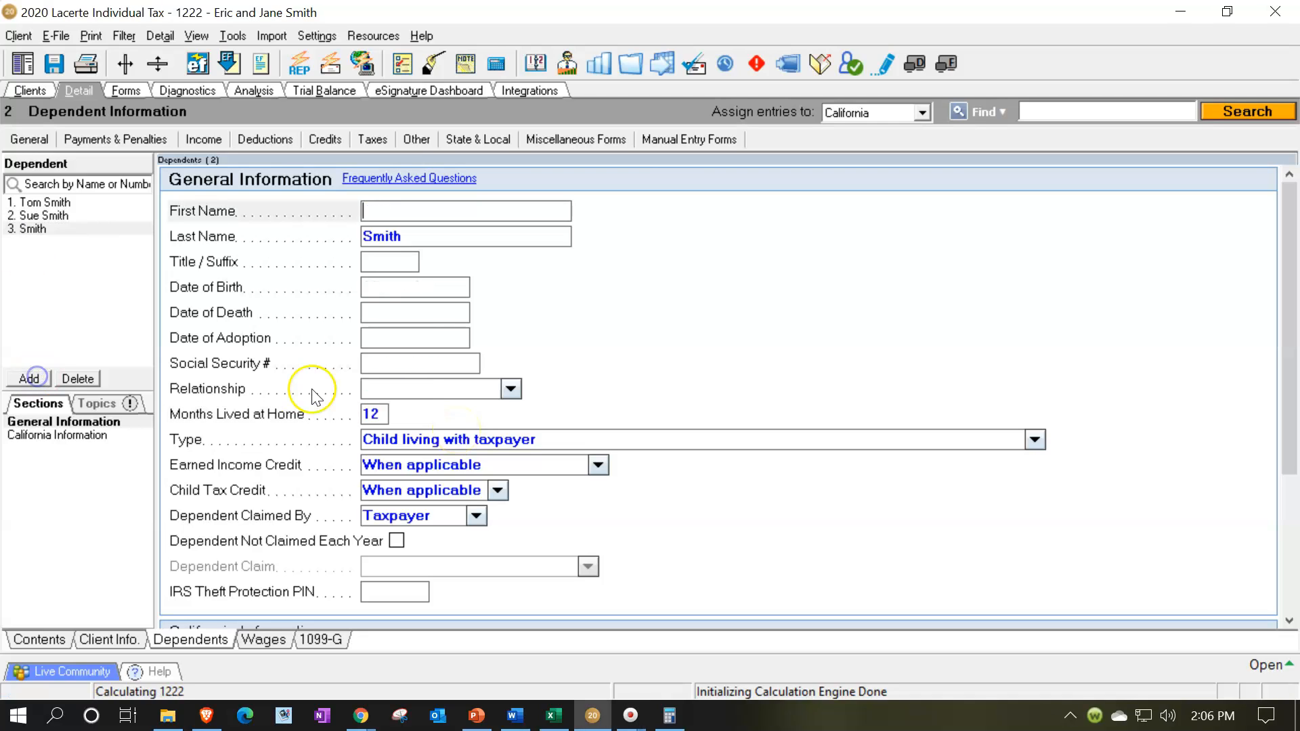
click(442, 287)
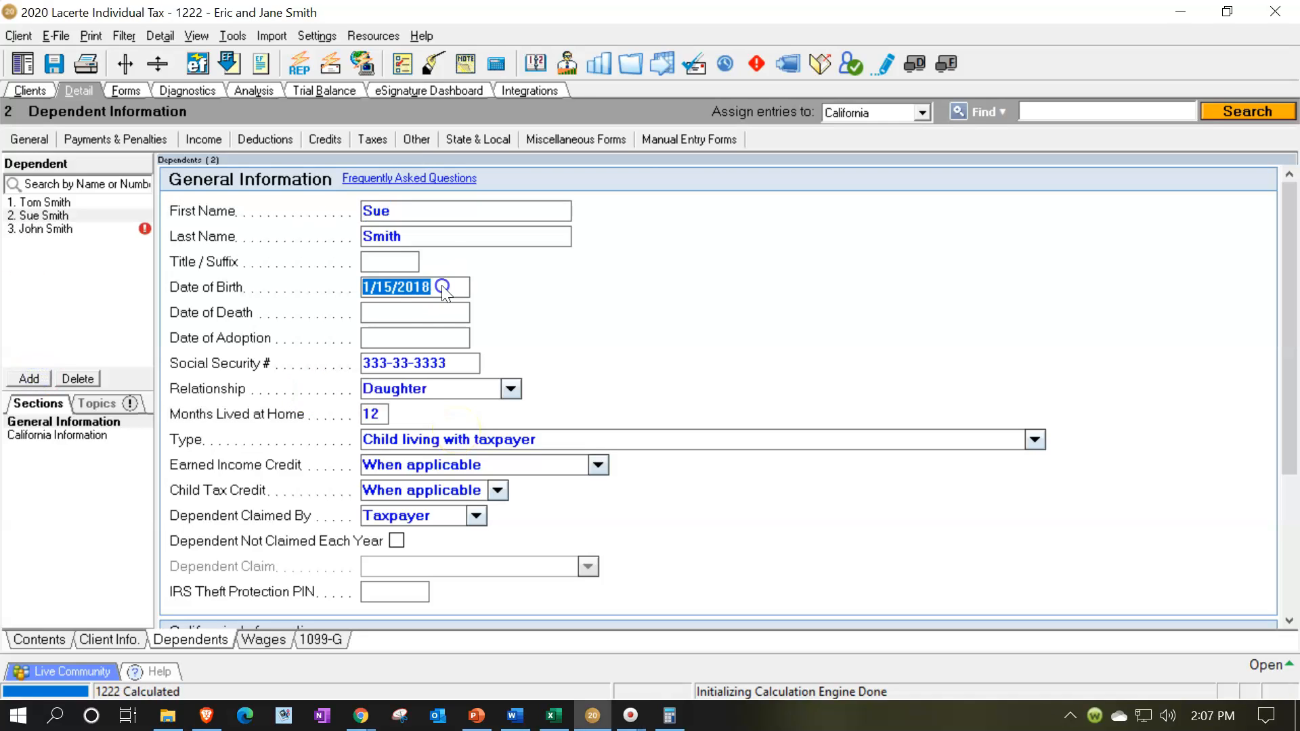
click(61, 231)
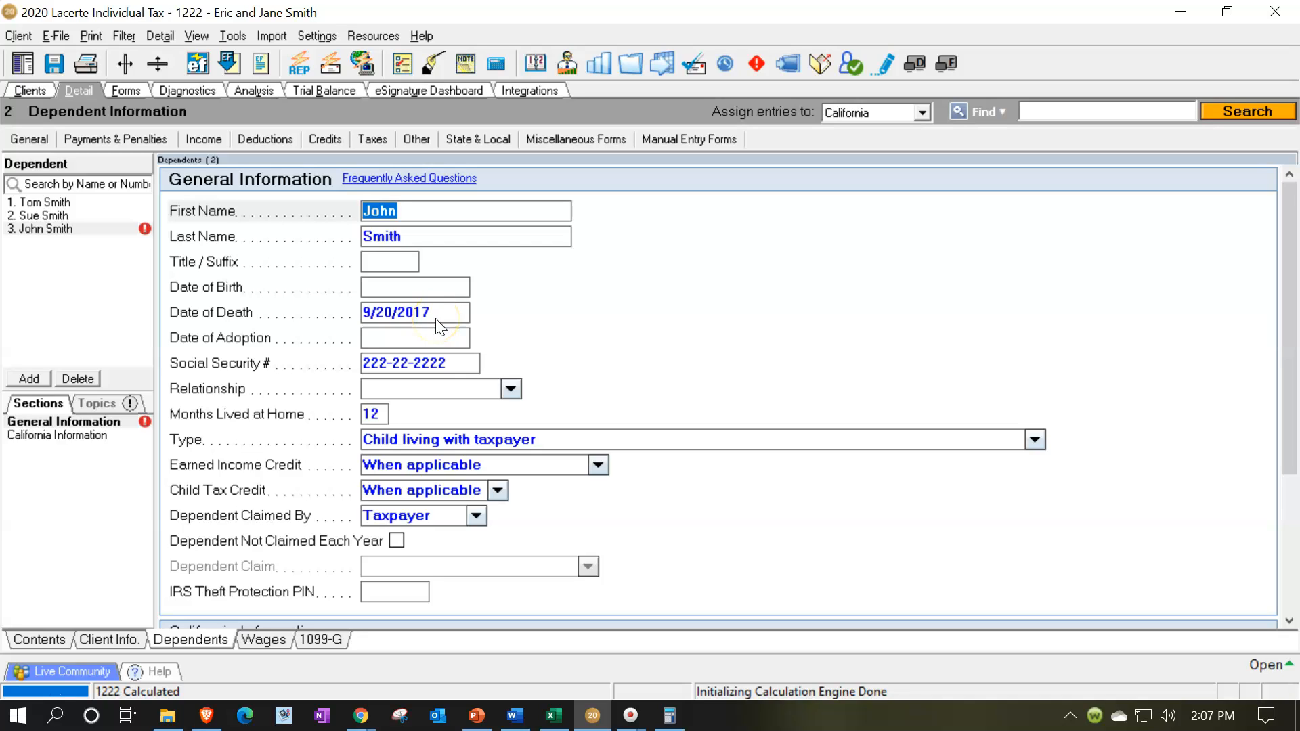
click(489, 391)
text(Son)
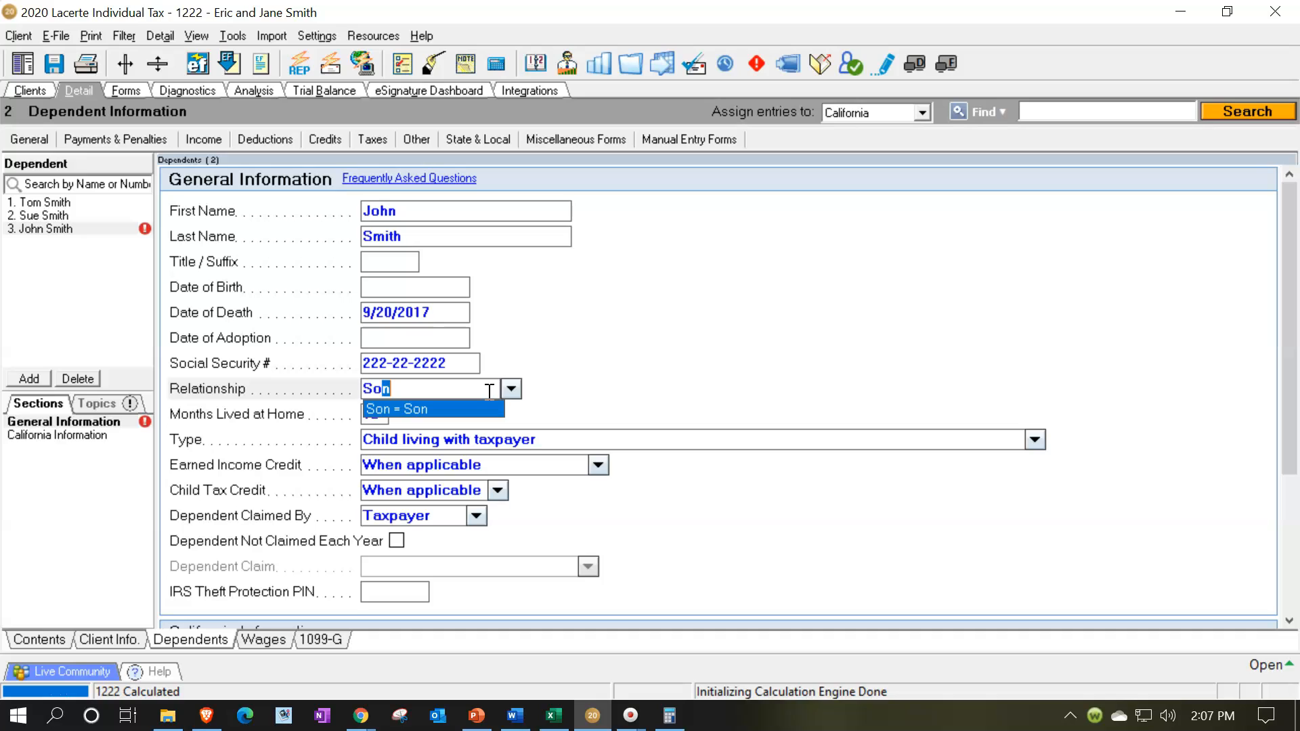
key(Tab)
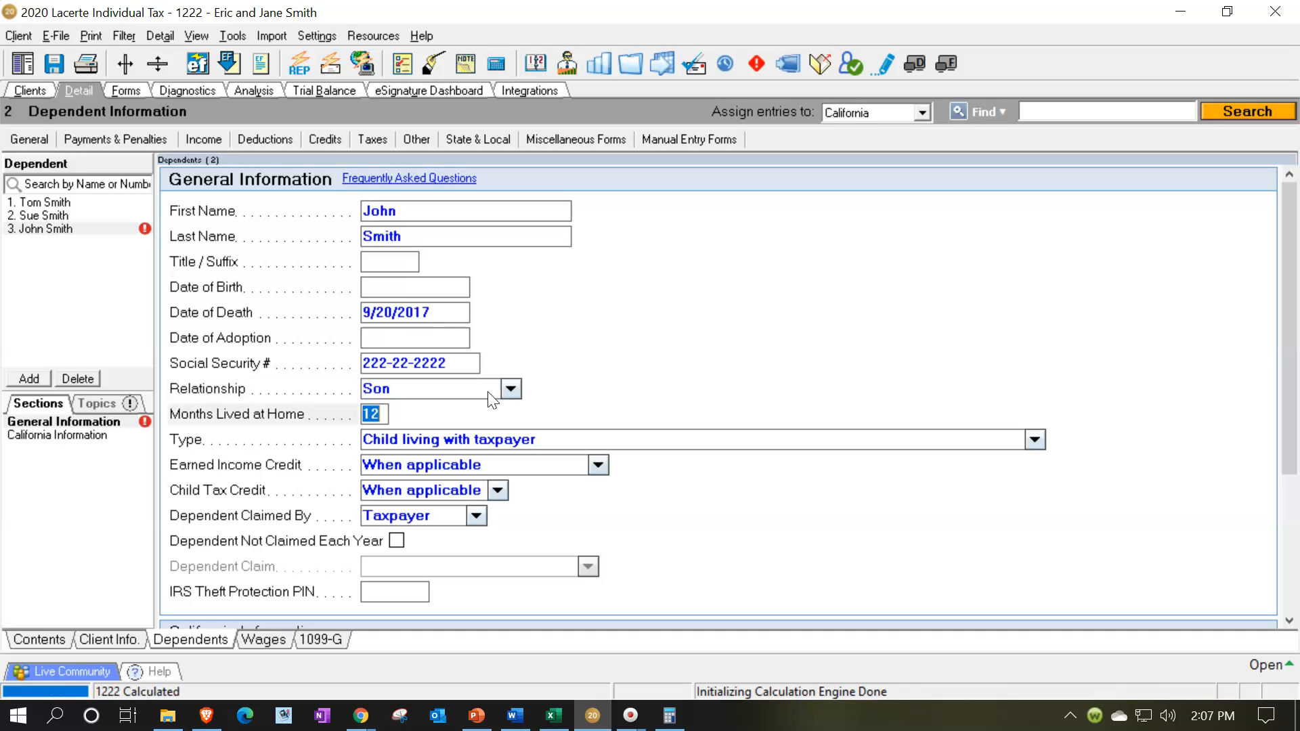
click(34, 385)
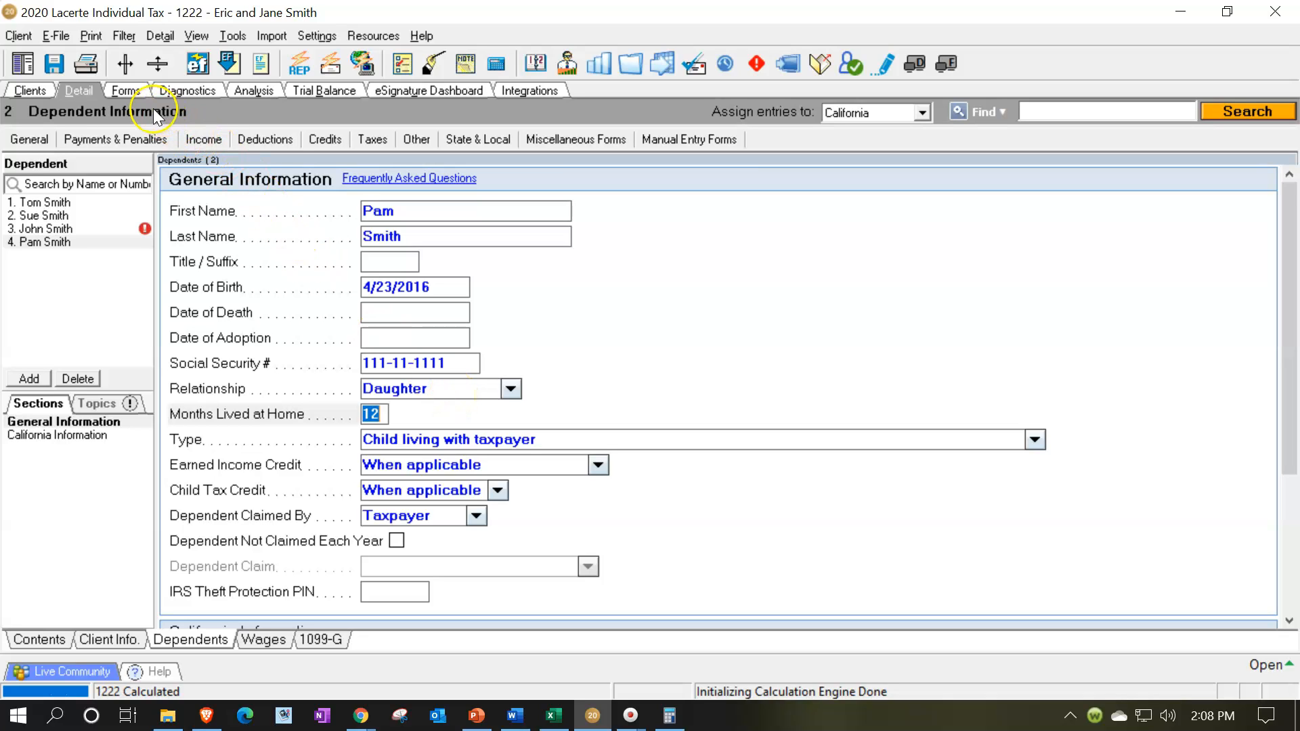
Check the filing status, the listed dependents and their credit boxes on page 1 of Form 1040.
click(133, 97)
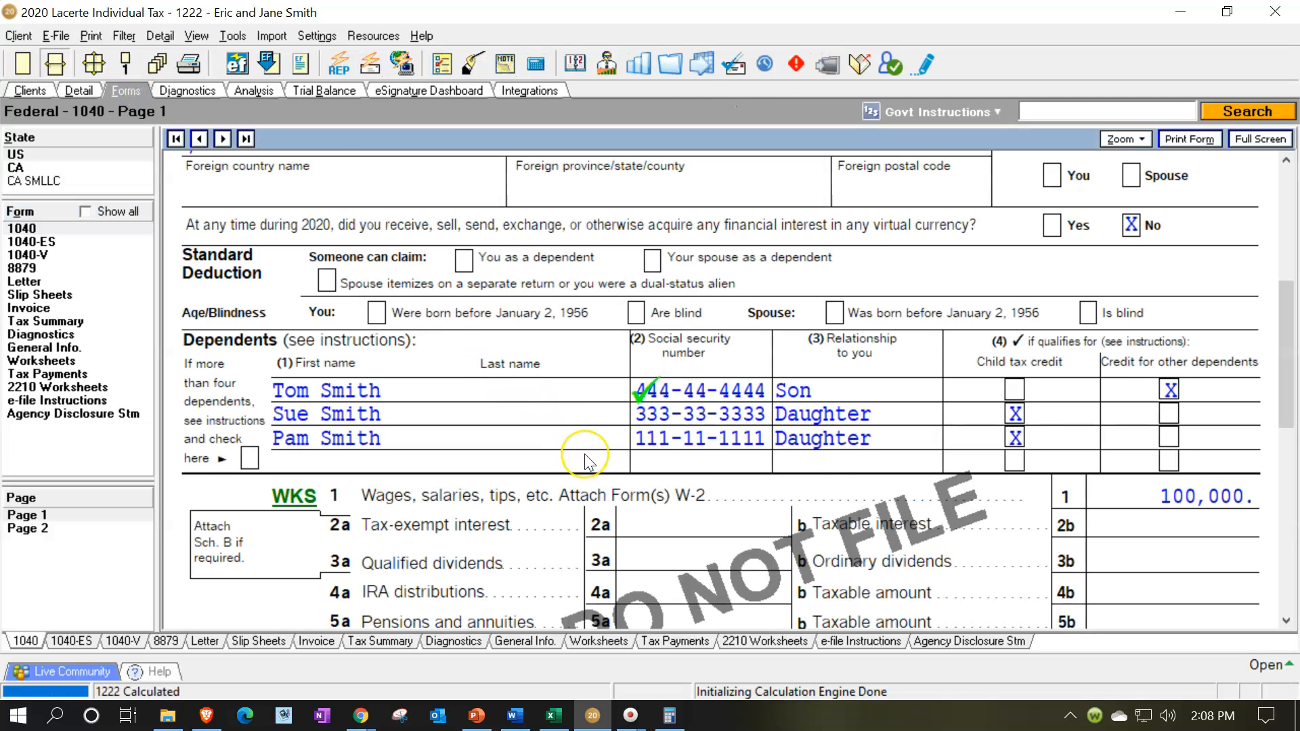
scroll(583, 453, up, 5)
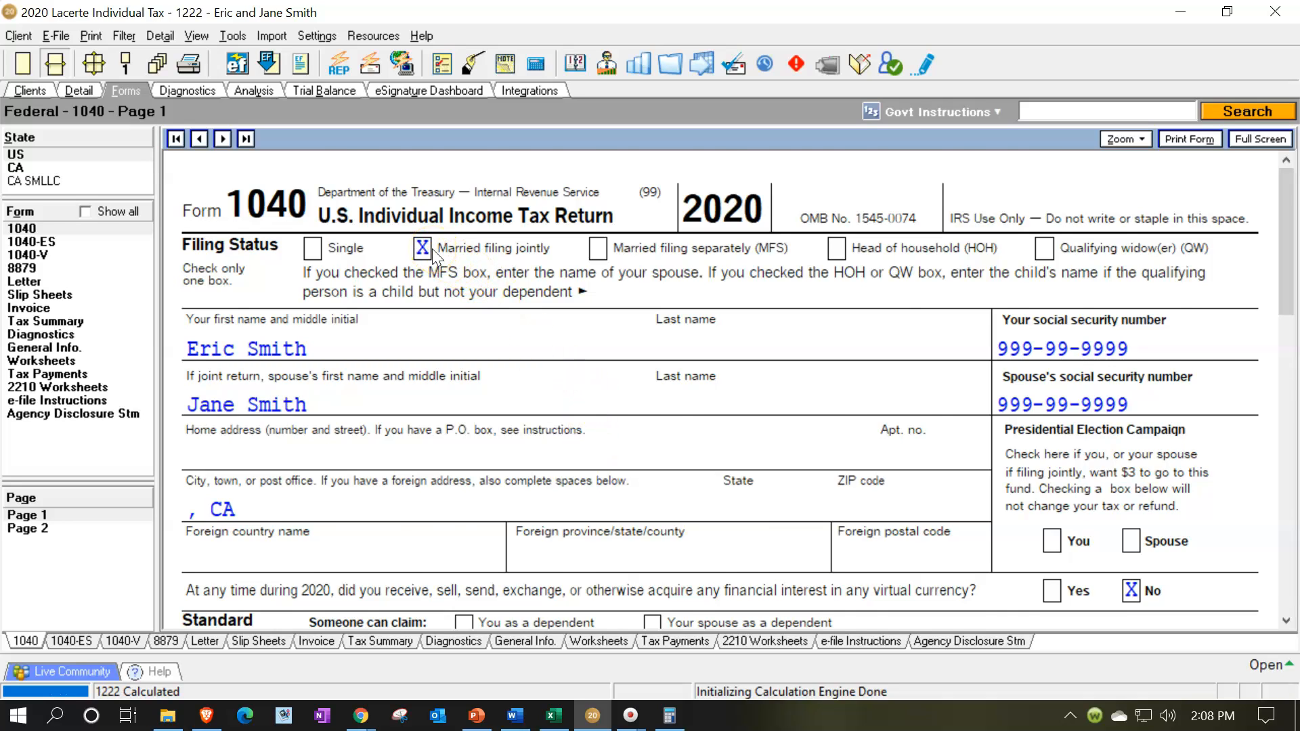
scroll(432, 249, down, 4)
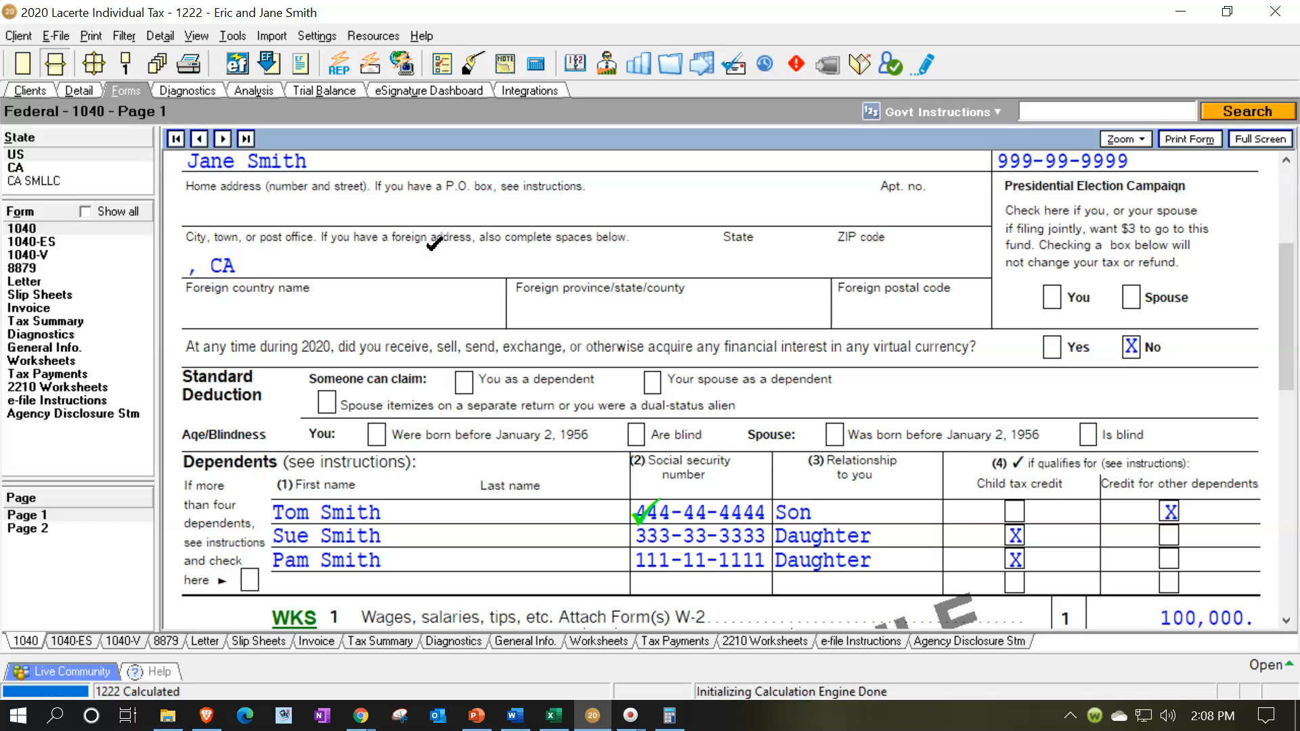
scroll(432, 249, up, 4)
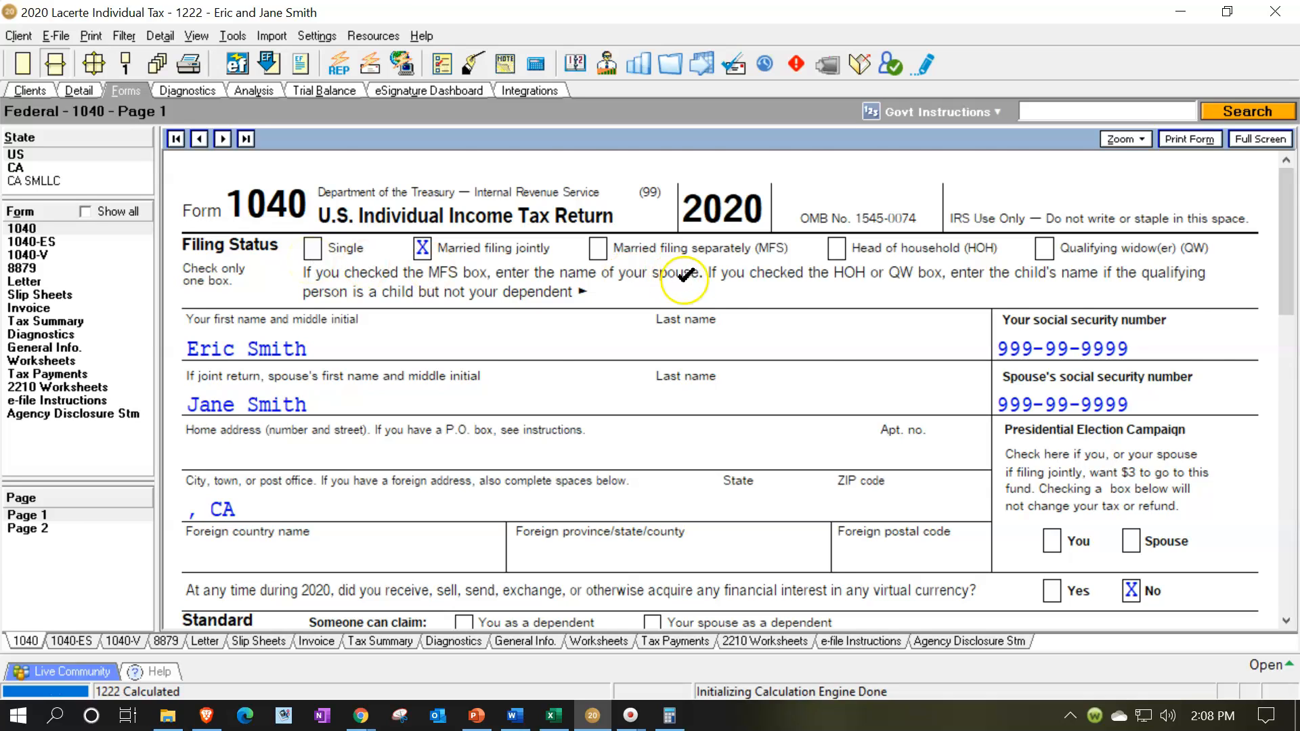
scroll(719, 288, down, 4)
scroll(723, 296, down, 2)
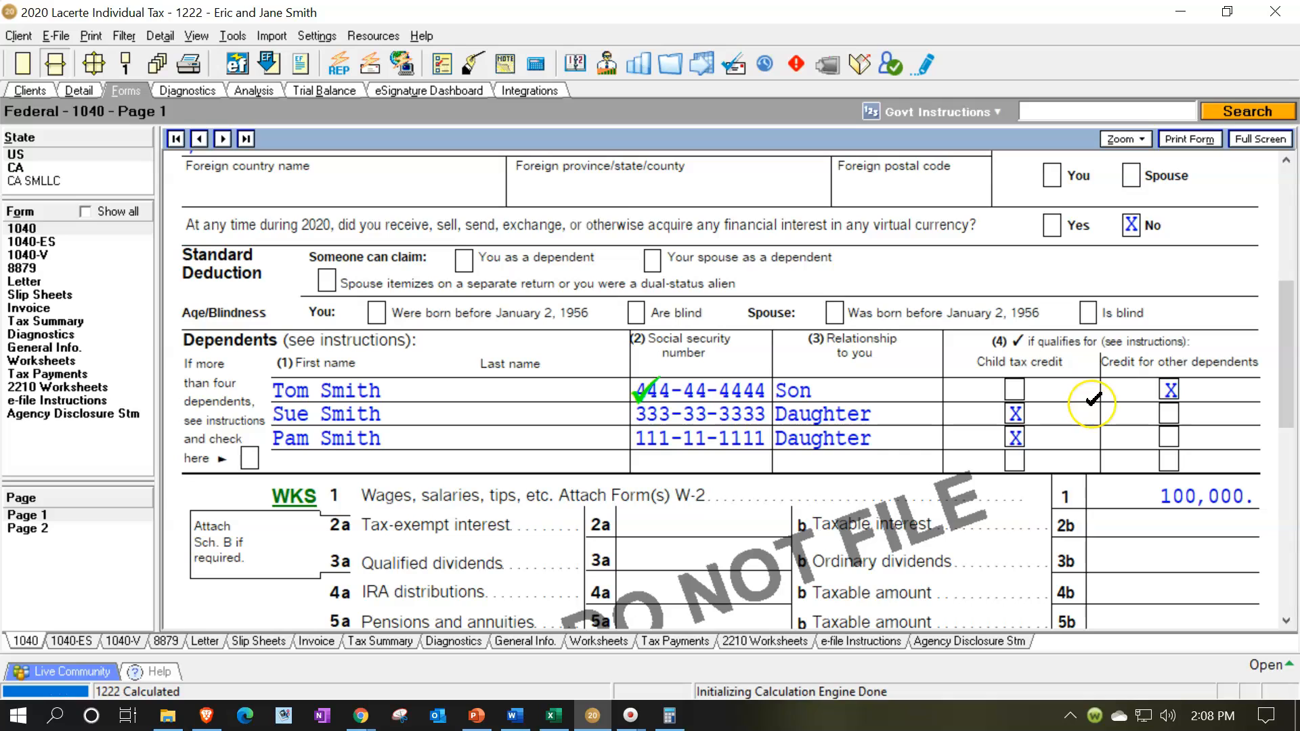
Set the first dependent's type to Child living with taxpayer, and move the third dependent's date from Date of Death to Date of Birth.
double_click(1092, 399)
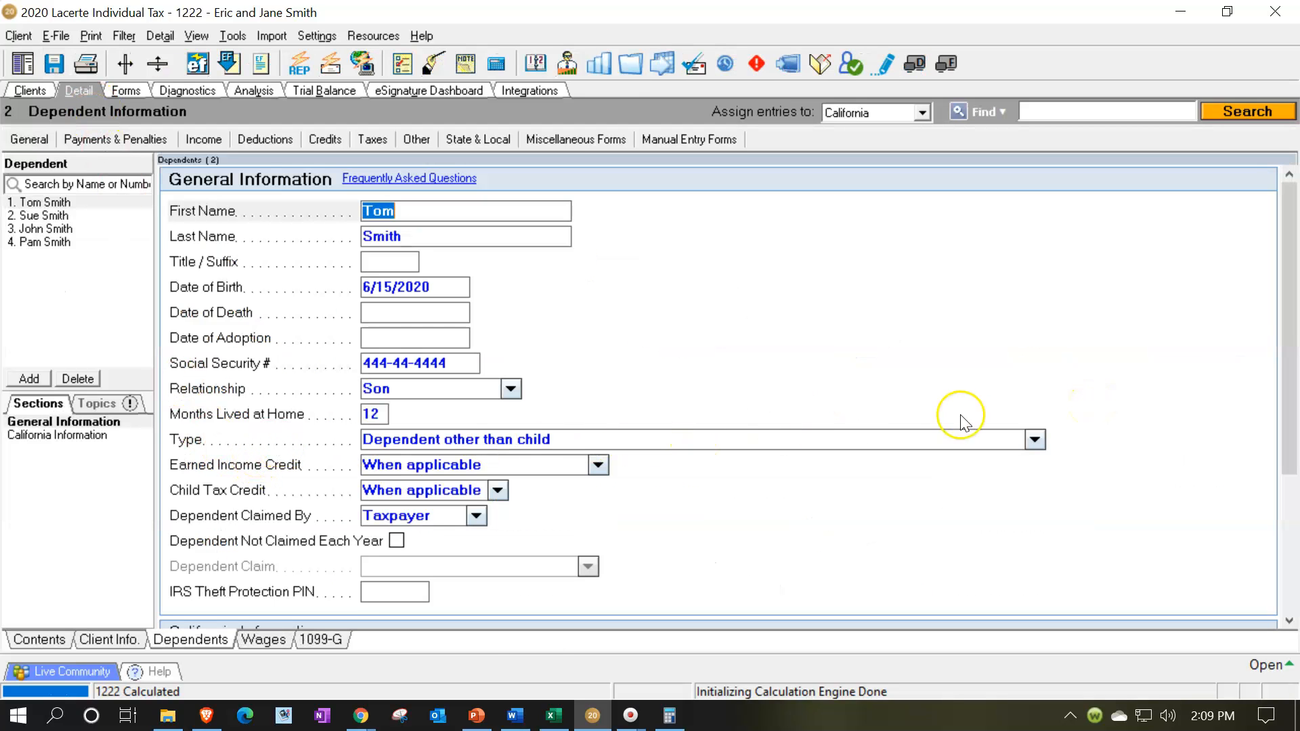
click(1035, 439)
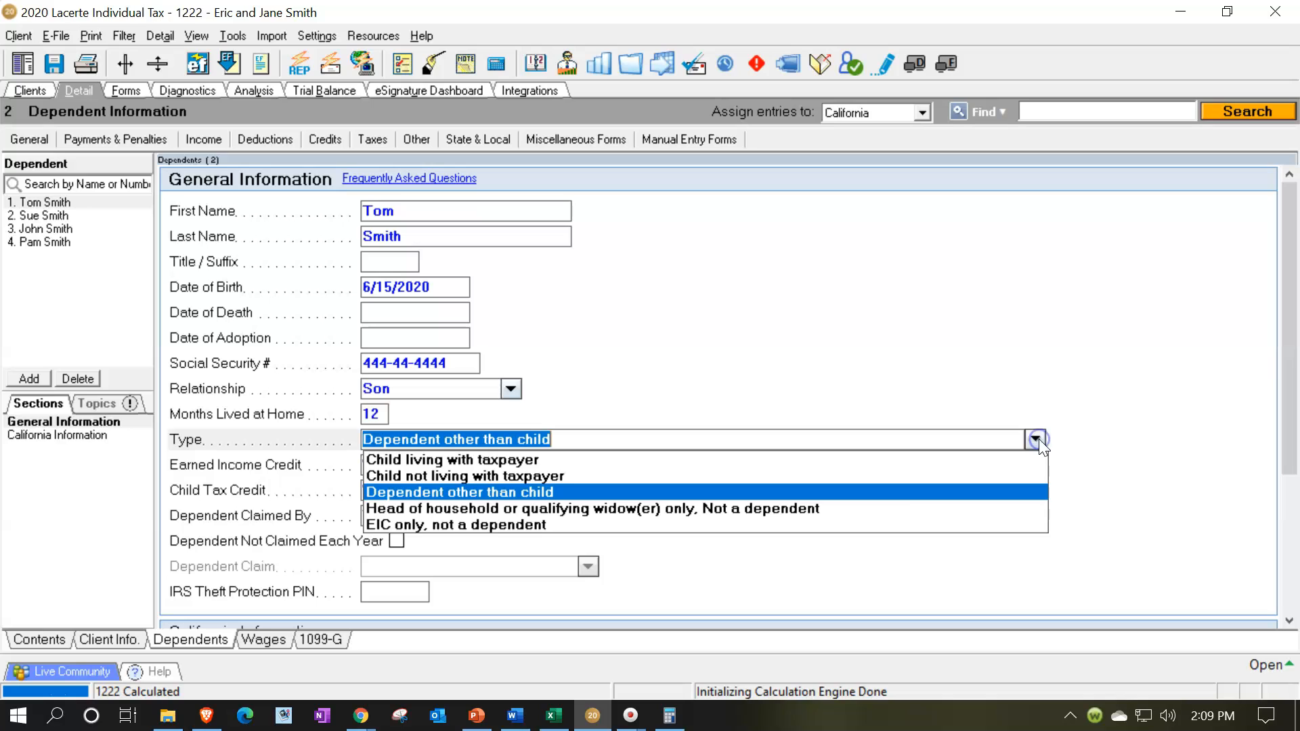
click(560, 460)
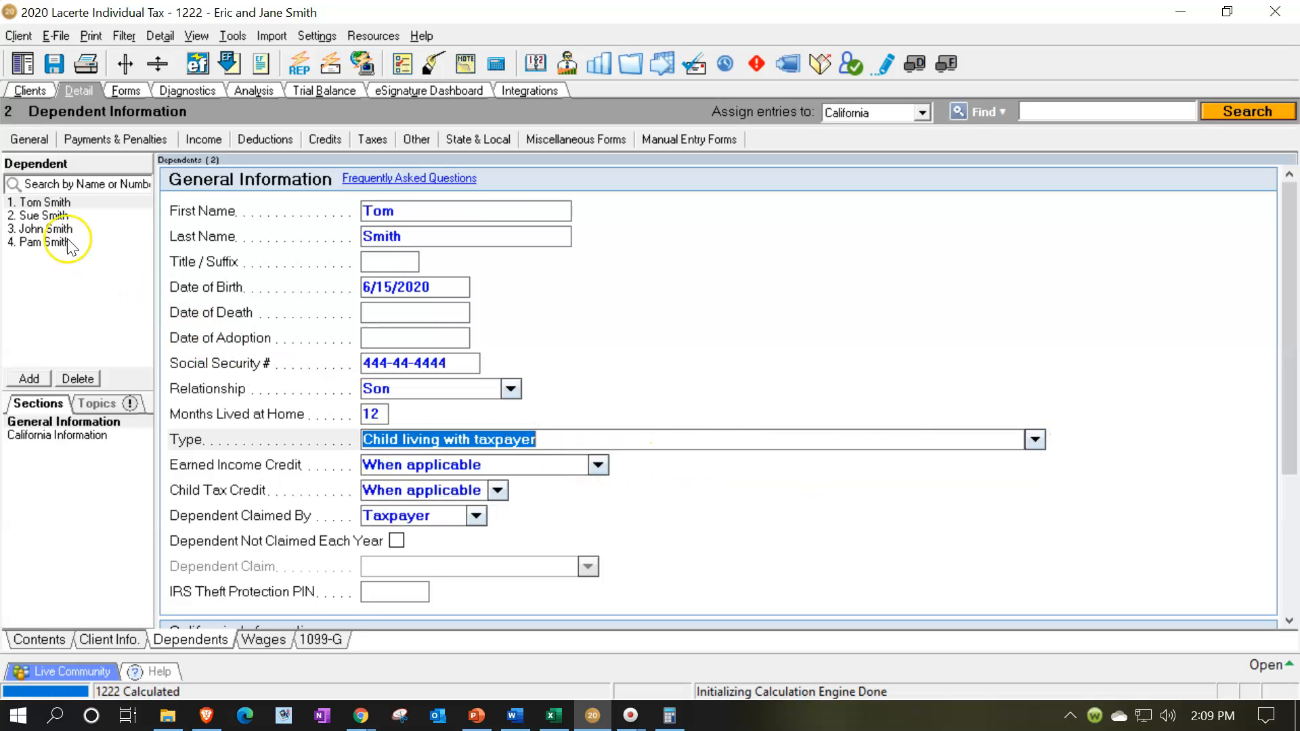
click(44, 215)
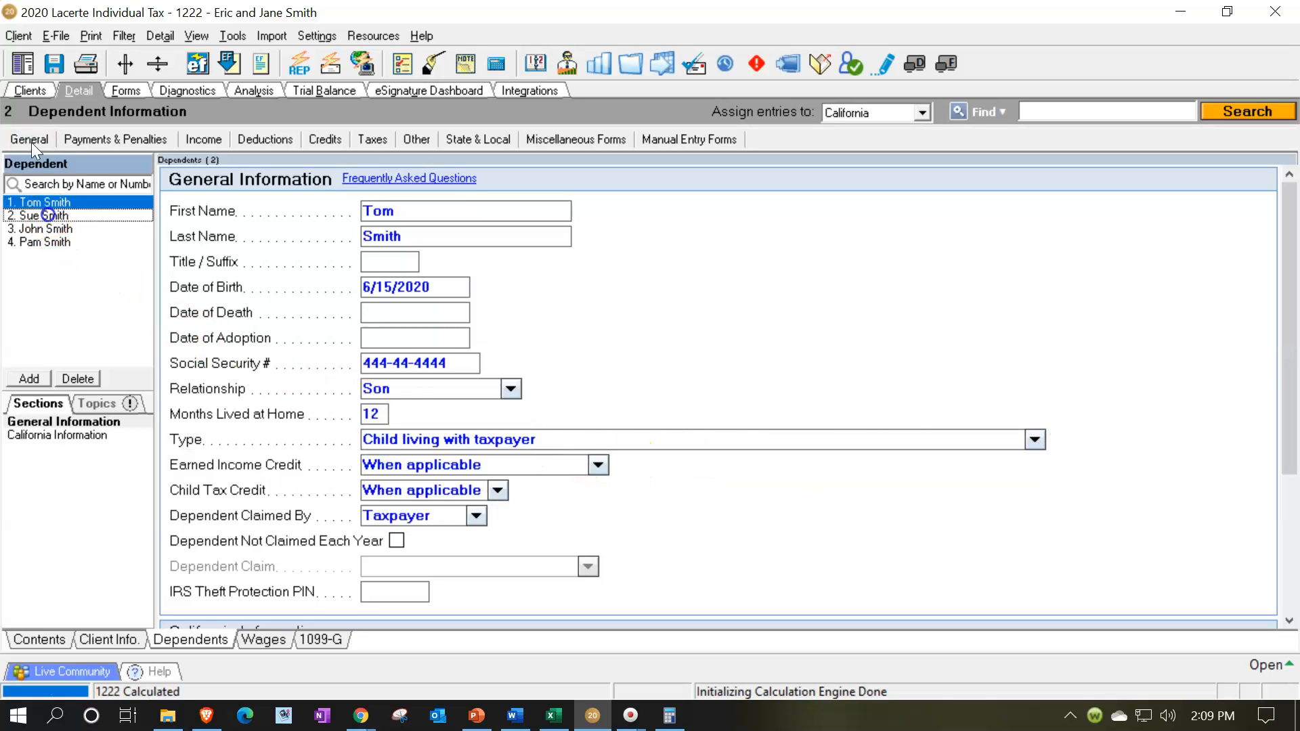
click(45, 229)
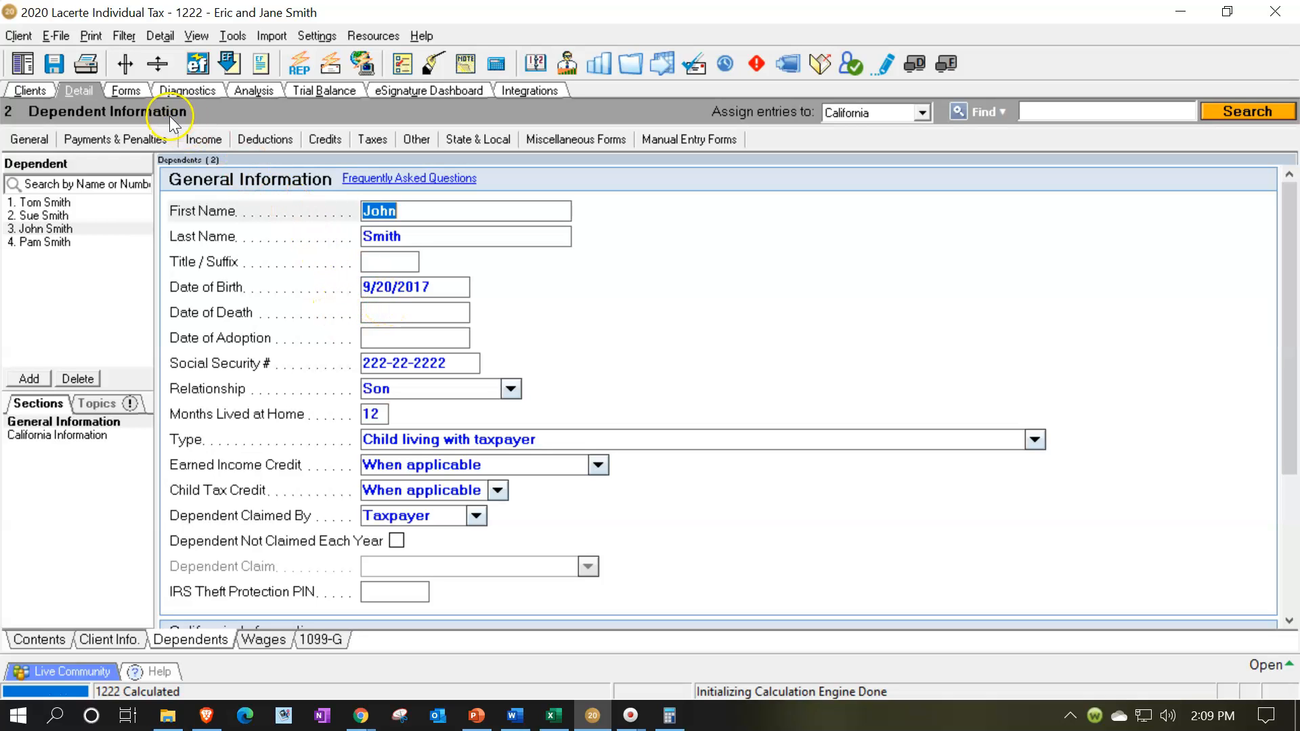
Recalculate Form 1040 and check the dependents' child tax credit boxes, standard deduction and taxable income on page 1.
click(126, 91)
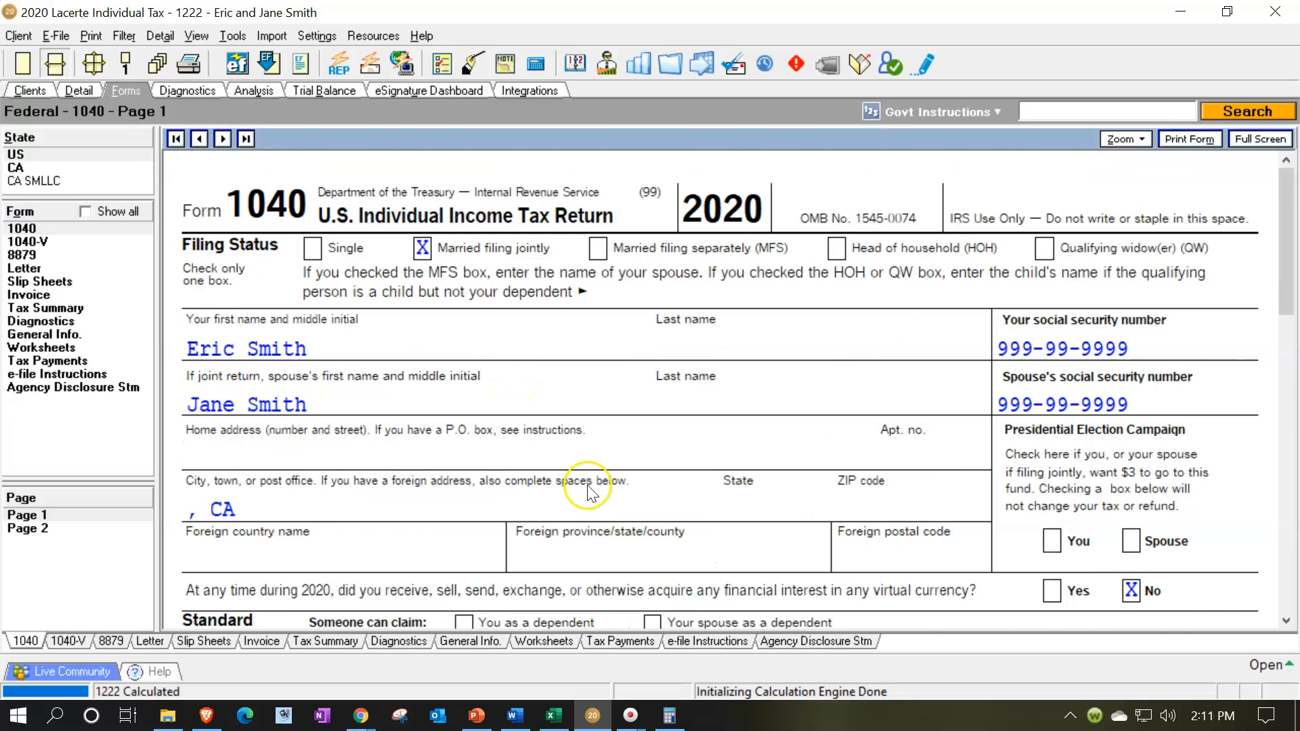
scroll(576, 494, down, 5)
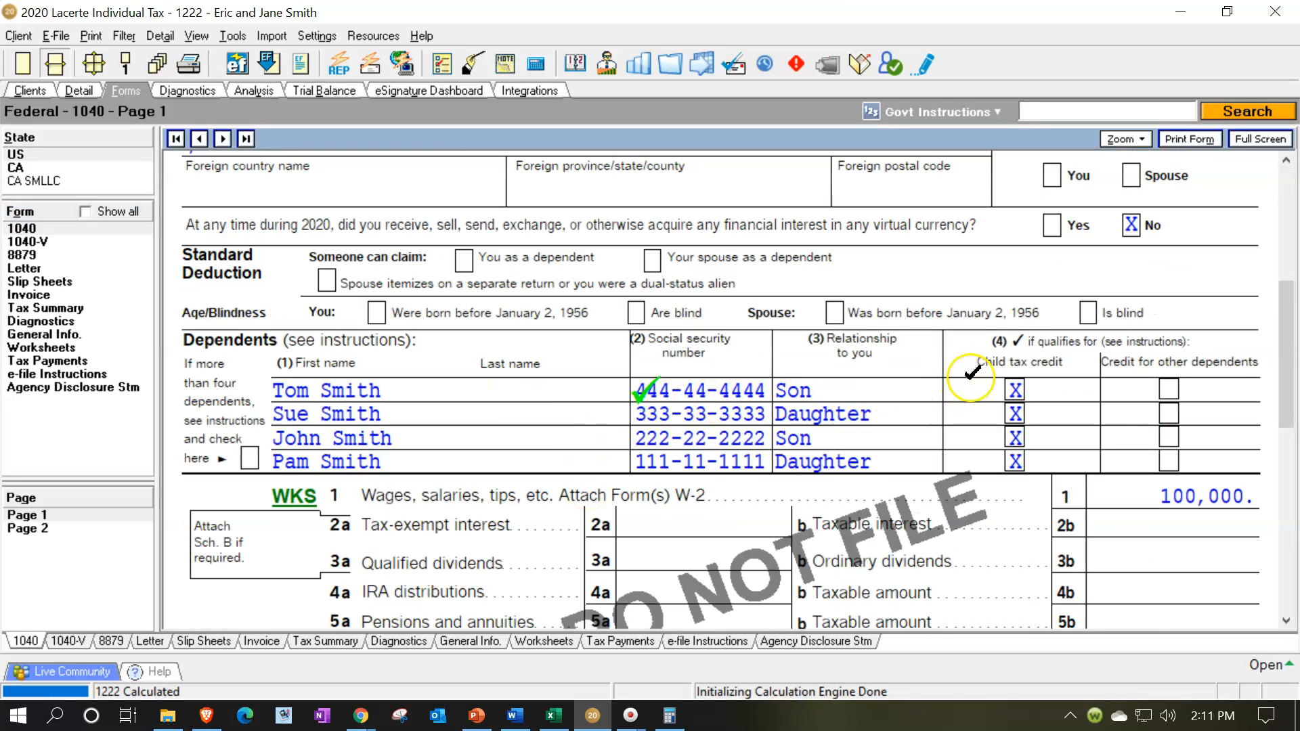
scroll(750, 397, down, 3)
scroll(751, 397, down, 5)
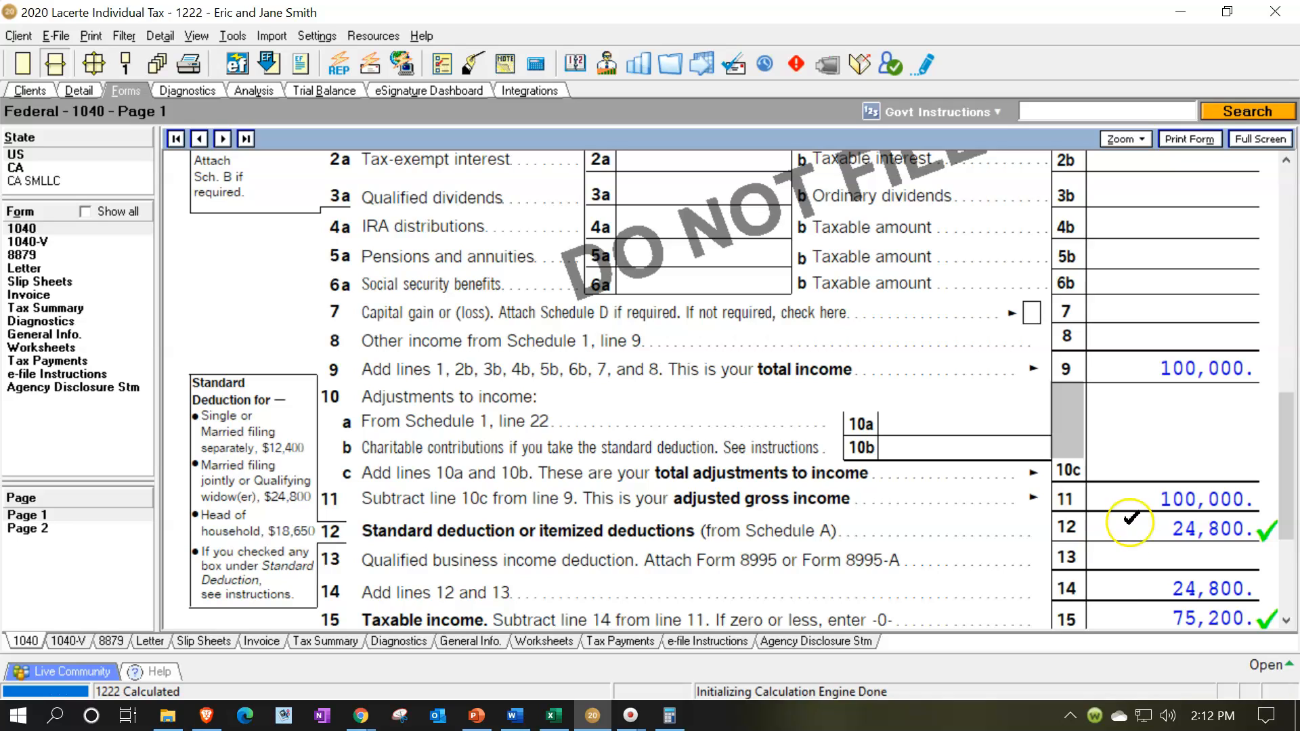
Review the line 19 child tax credit worksheet and the total tax on page 2 of Form 1040.
click(31, 529)
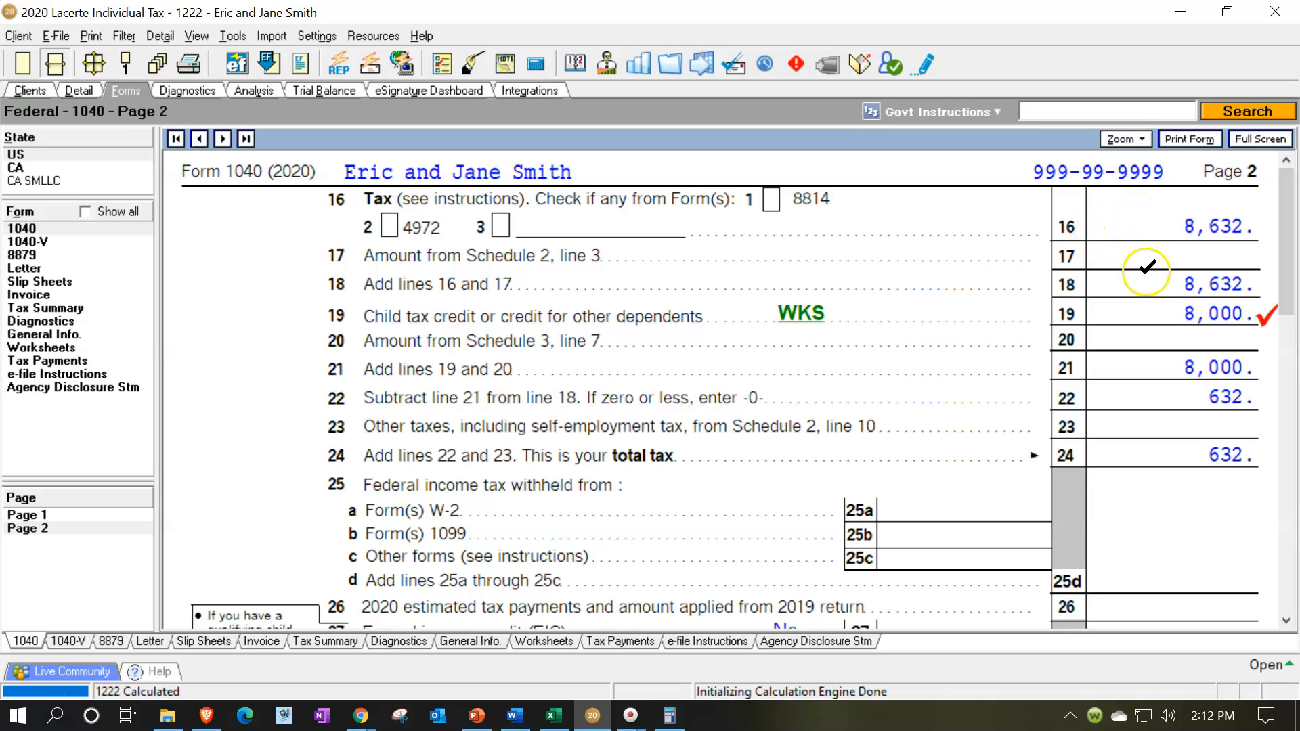
click(800, 317)
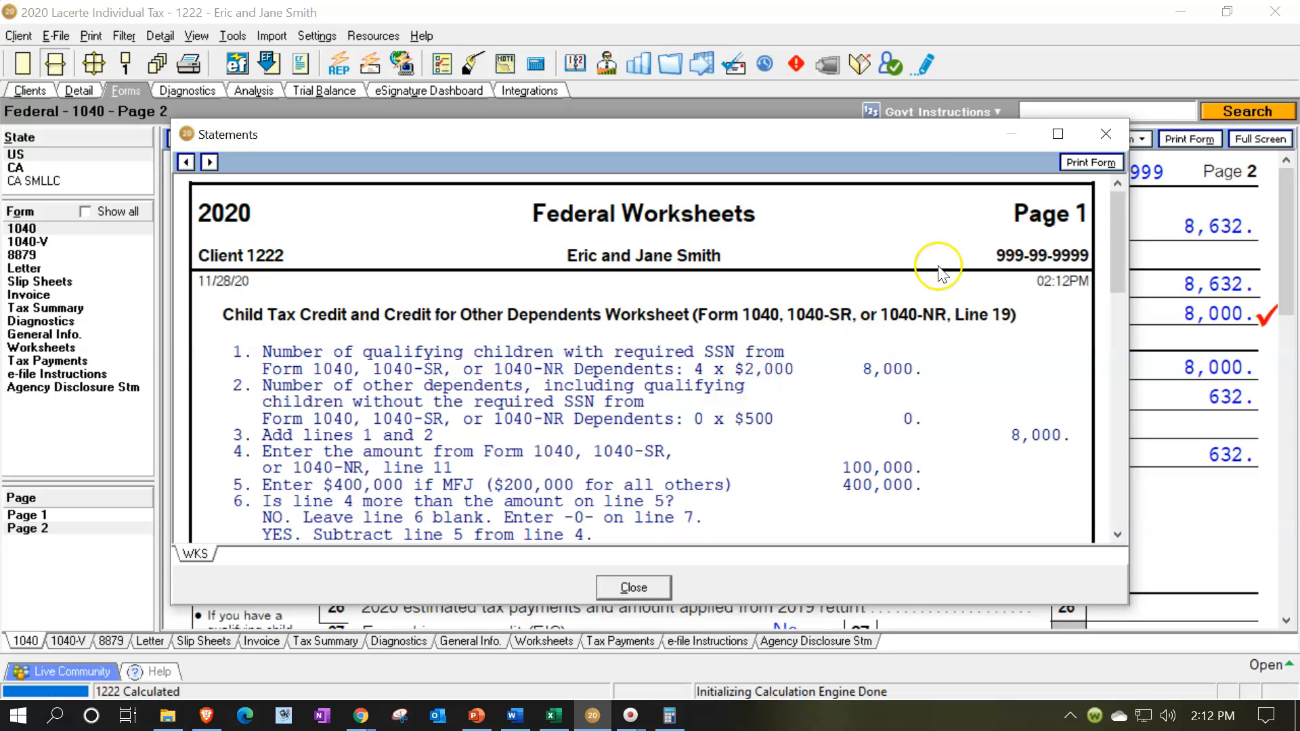
click(1107, 135)
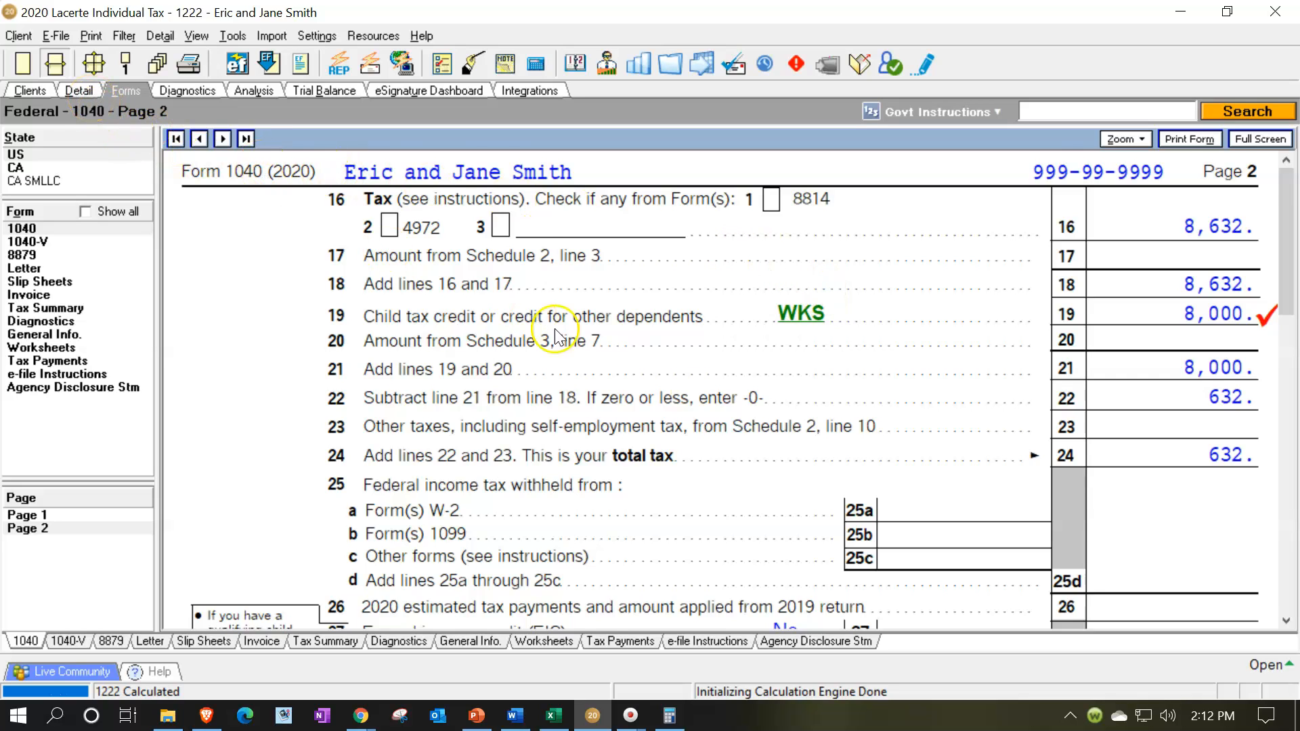
scroll(773, 410, down, 2)
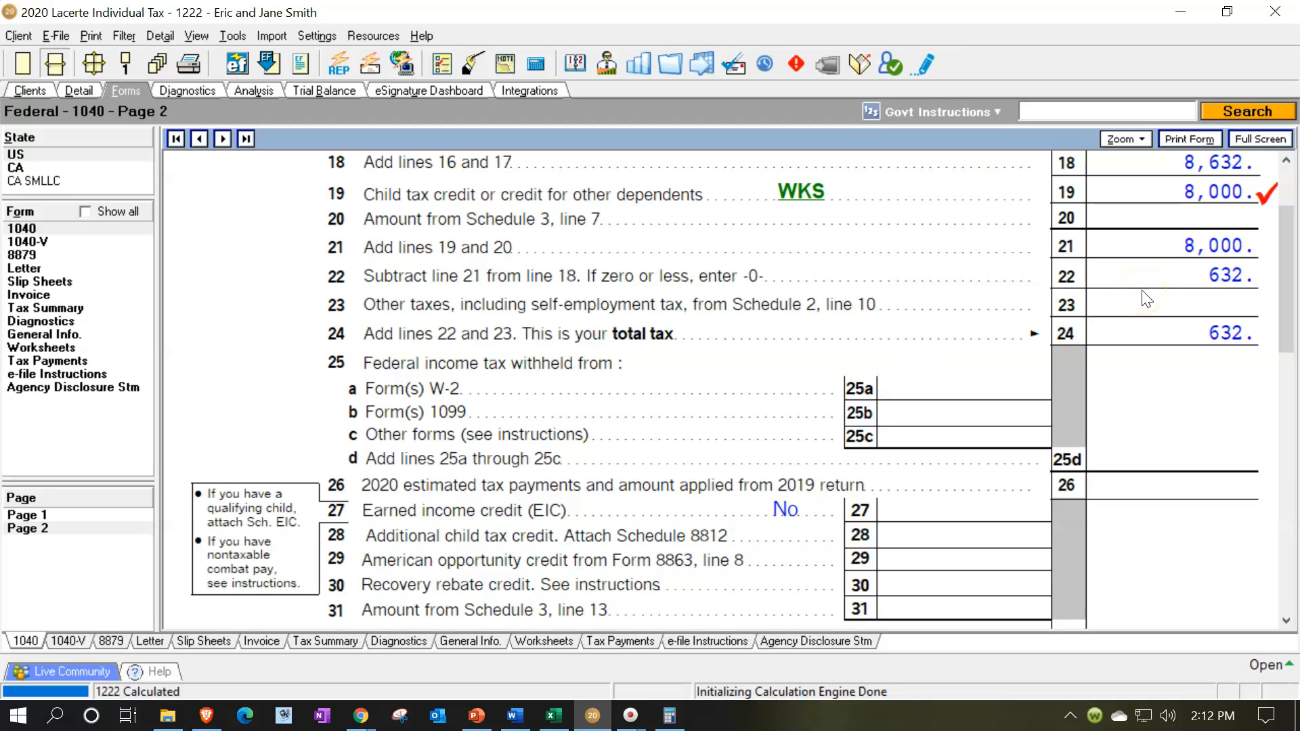
scroll(1146, 299, down, 2)
scroll(1147, 299, up, 2)
Set the W-2 wages to 70,000 in the Wages, Salaries, Tips input.
click(81, 90)
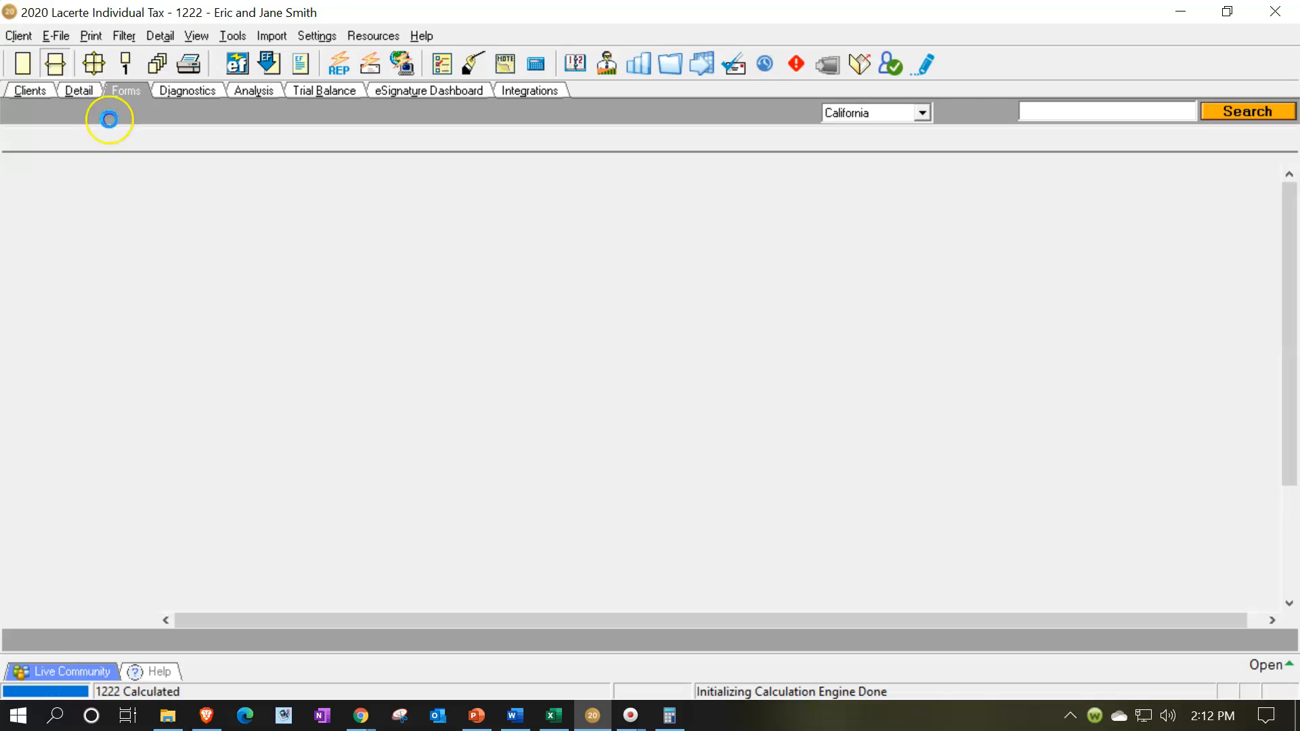
click(210, 140)
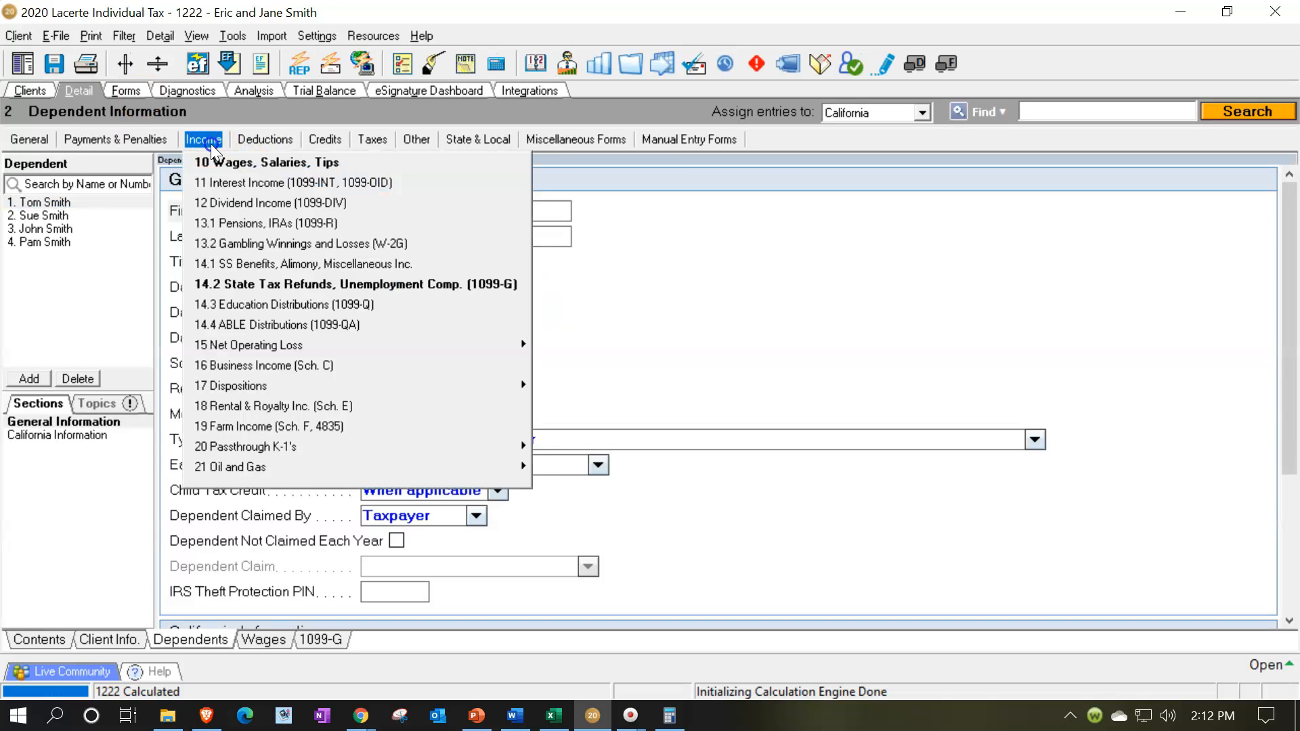
click(214, 161)
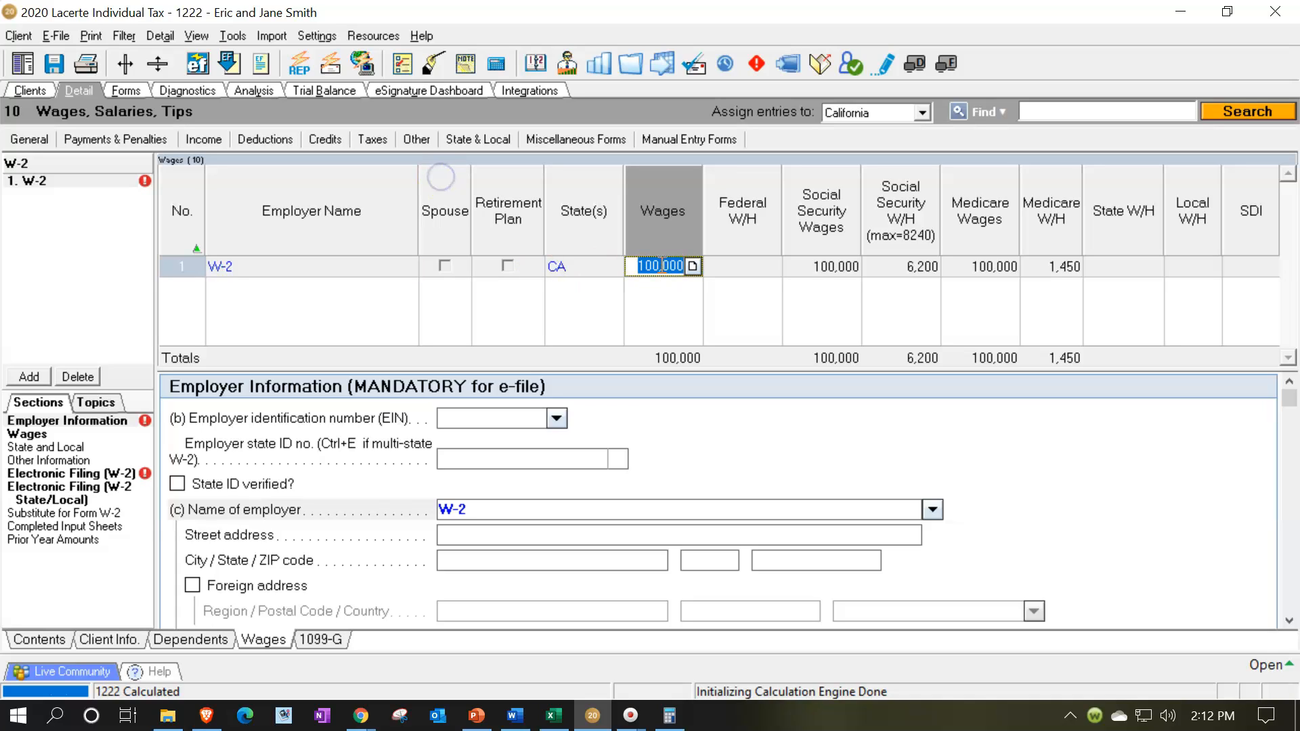
key(BackSpace)
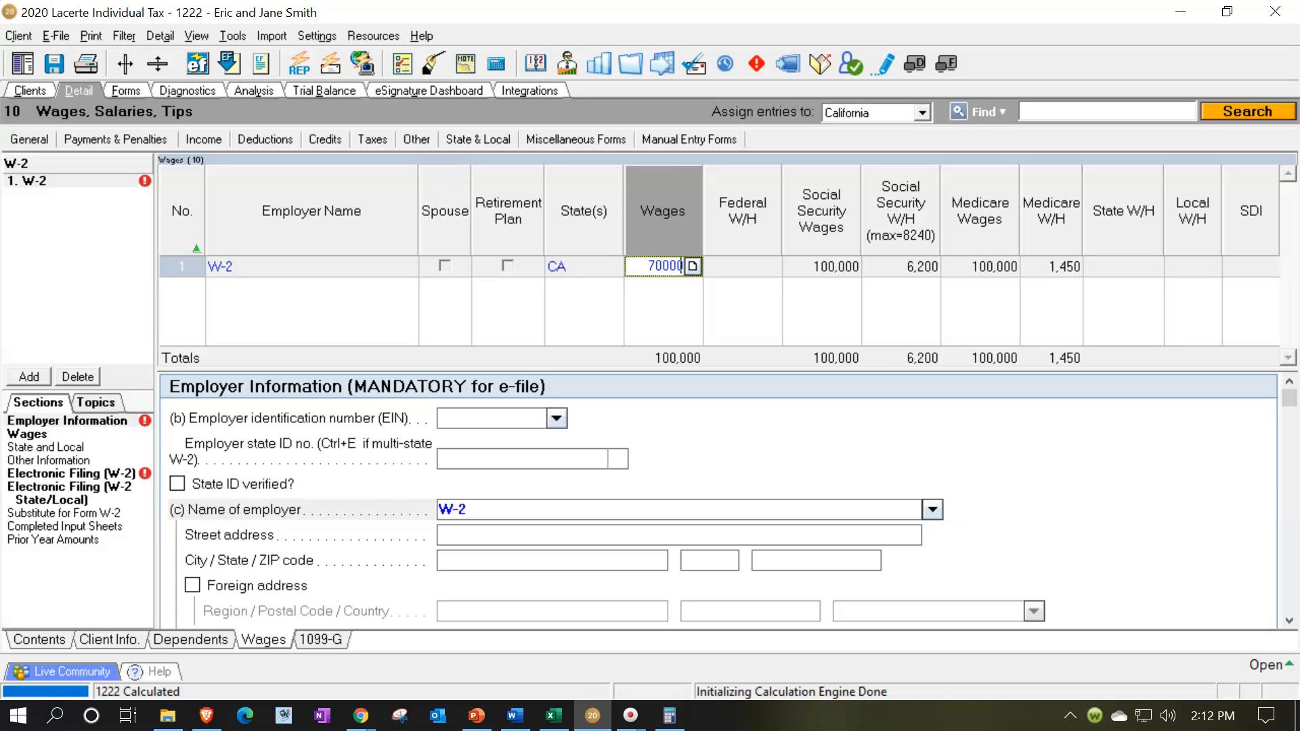
text(70000)
key(Tab)
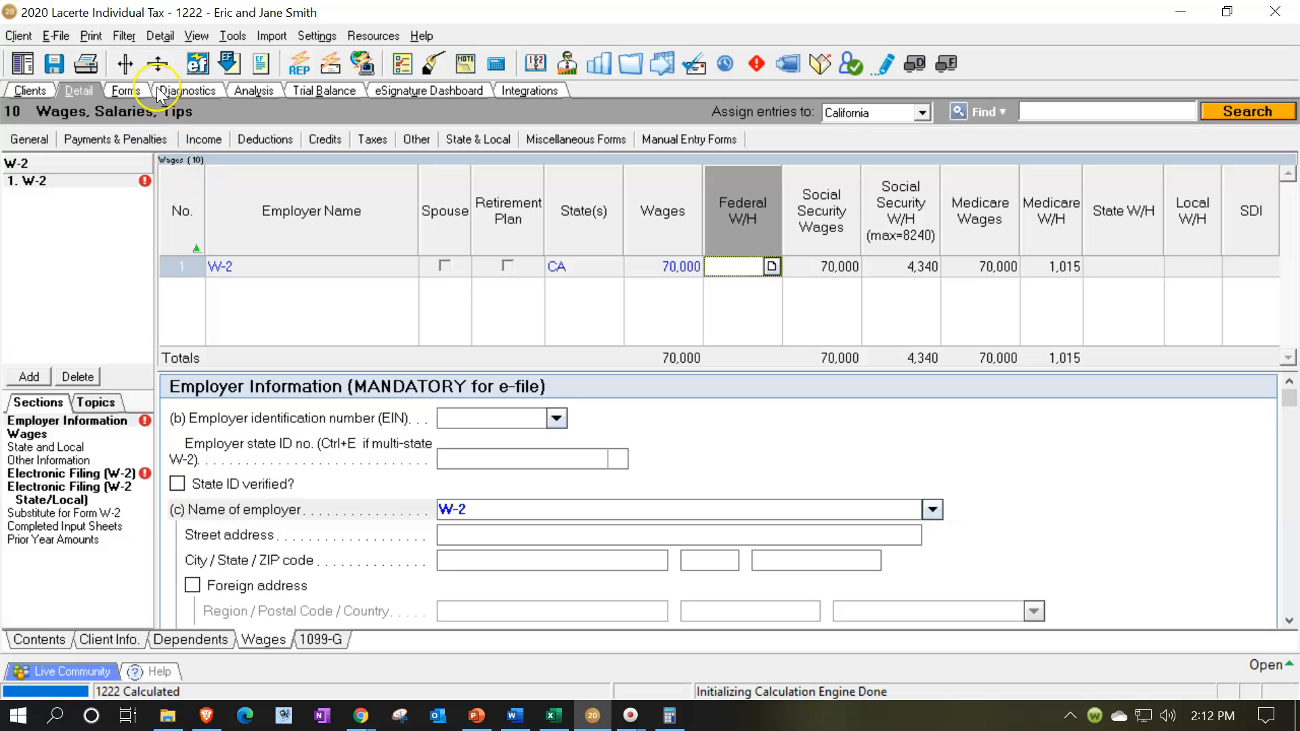
Recalculate Form 1040 with the new wages and check the dependents, income and taxable income on page 1.
click(129, 91)
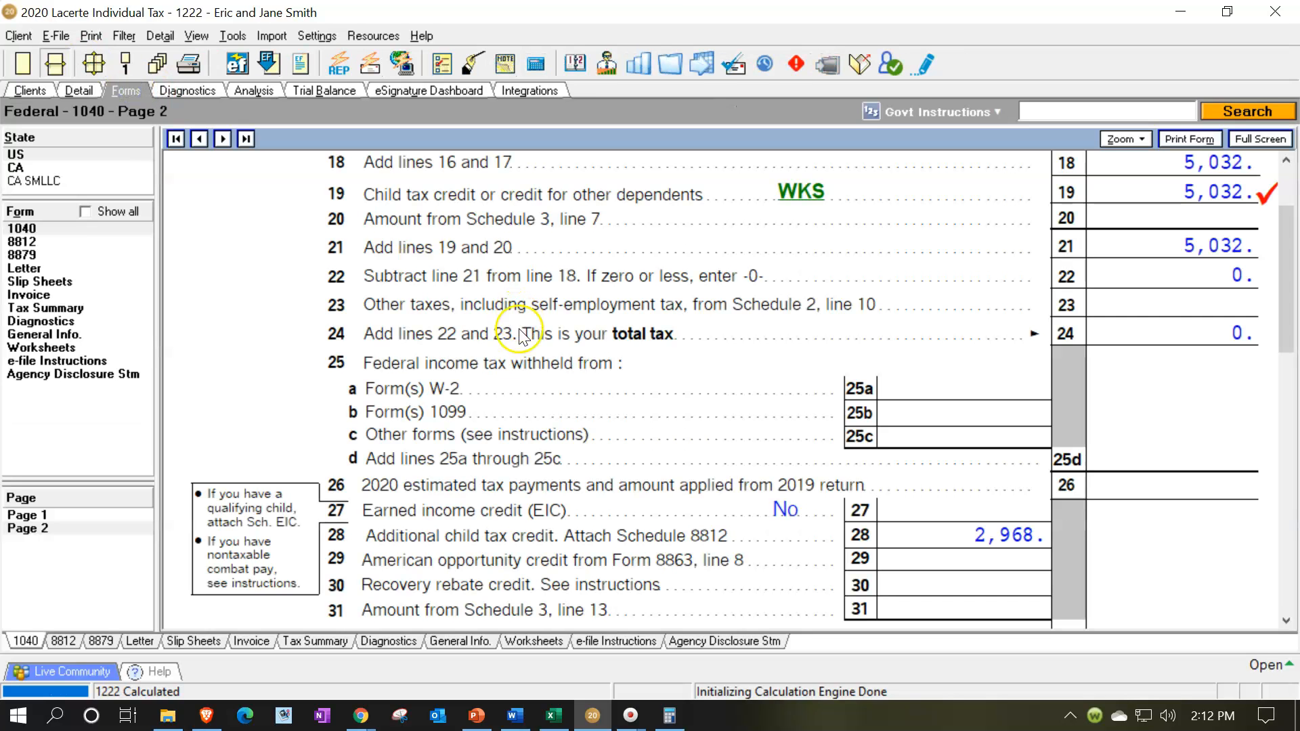
scroll(433, 474, up, 3)
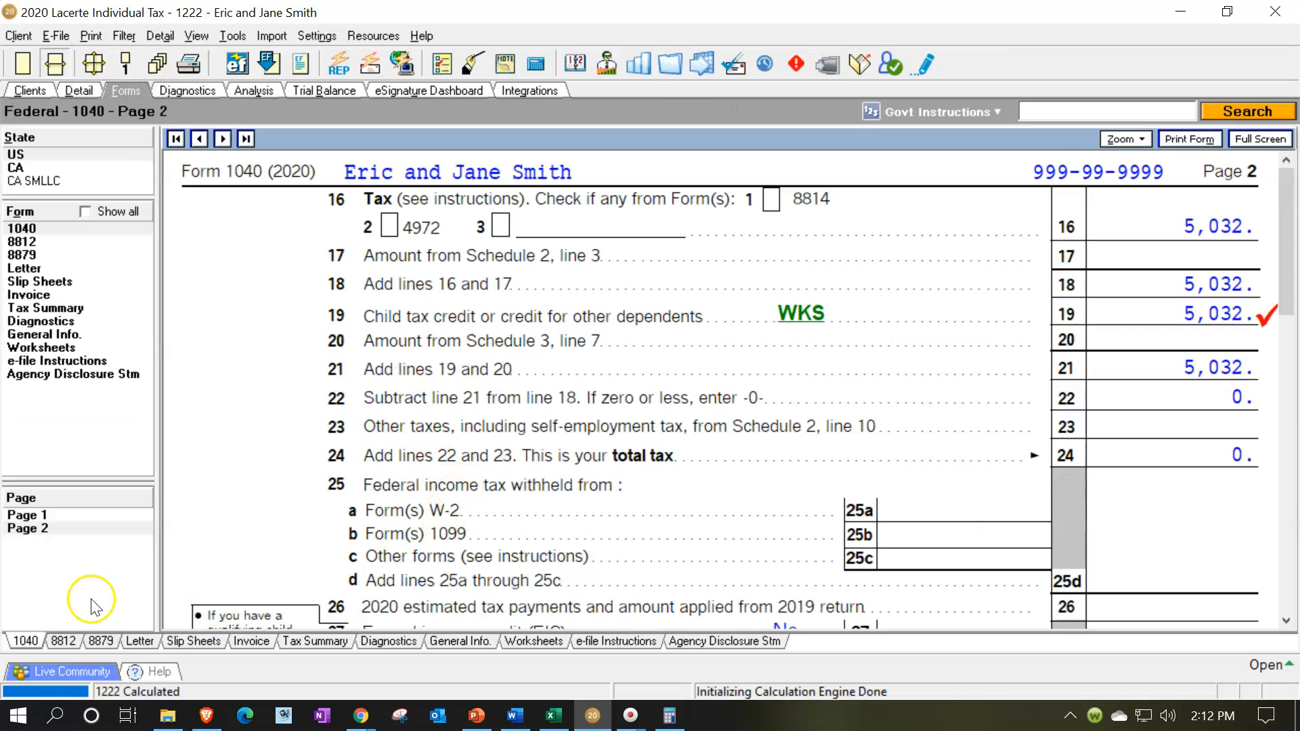
click(31, 516)
scroll(1015, 415, down, 8)
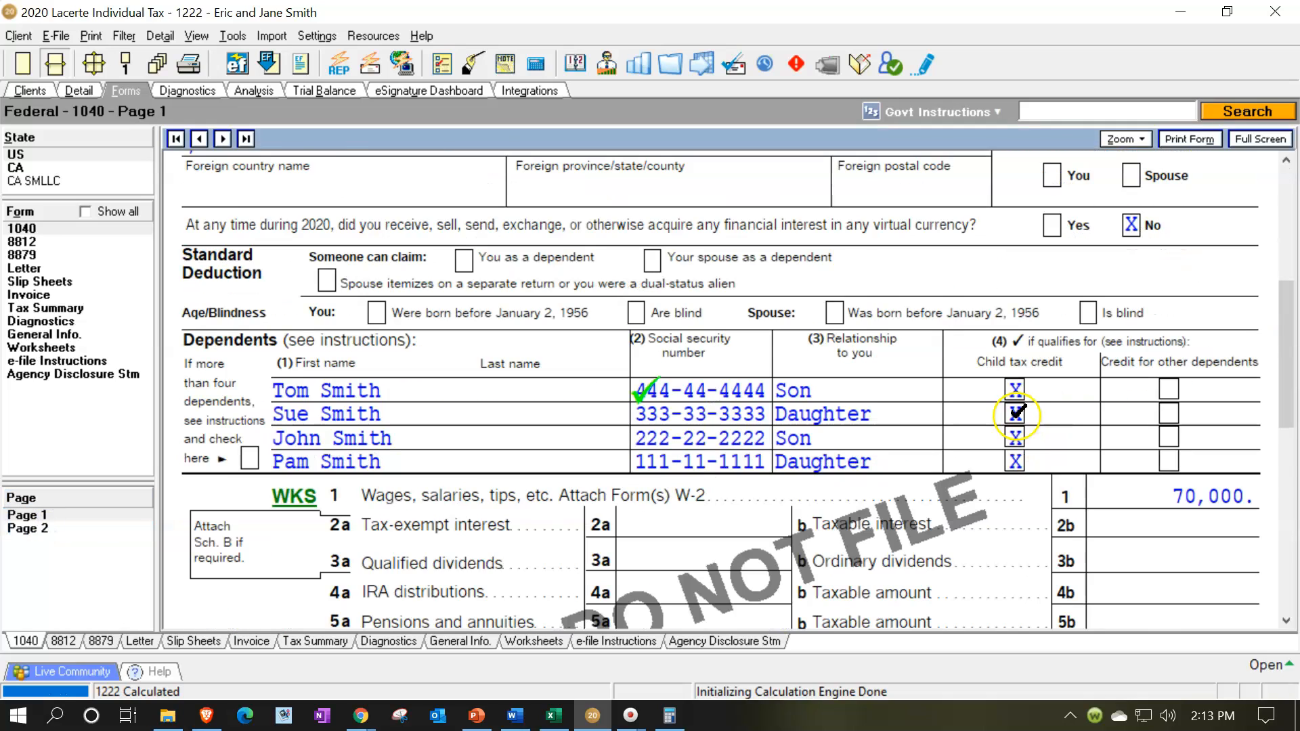
scroll(1017, 414, down, 7)
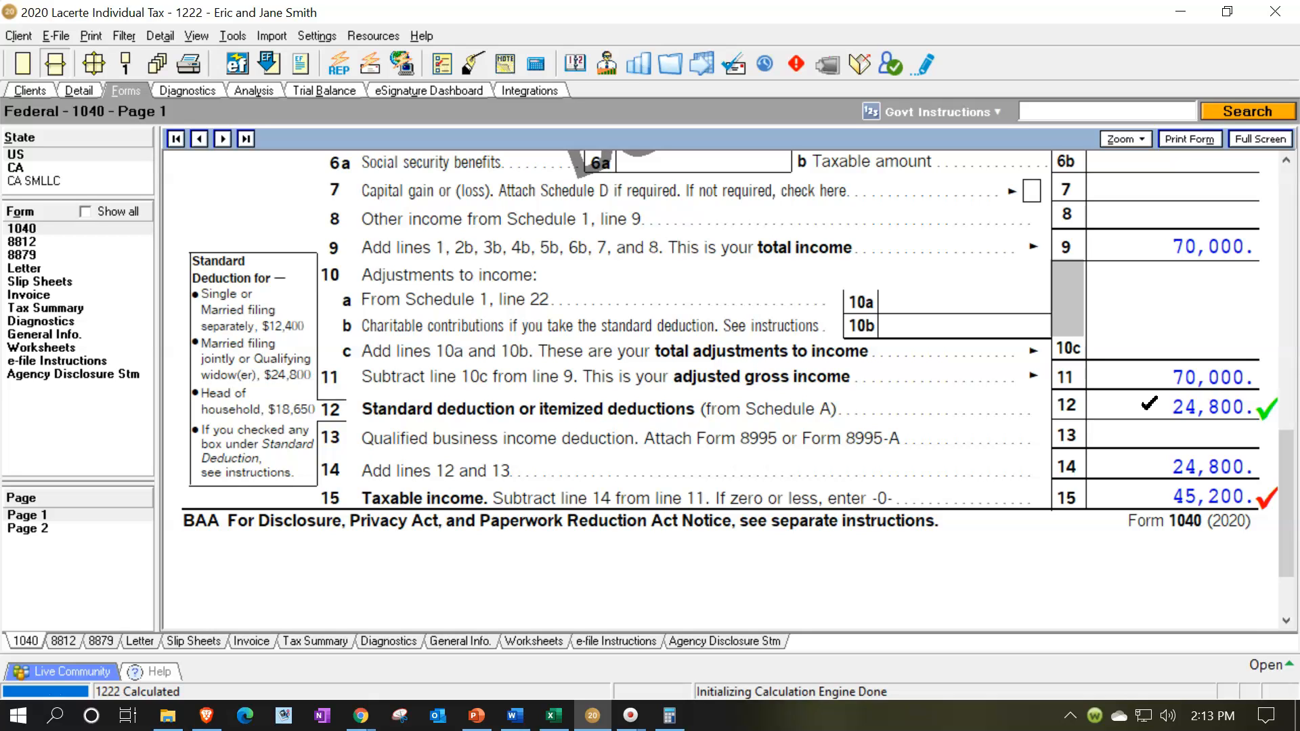
scroll(1150, 410, up, 3)
scroll(1149, 404, down, 3)
Examine the child tax credit worksheet behind line 19 on page 2, comparing the credit with the line 18 tax.
click(58, 536)
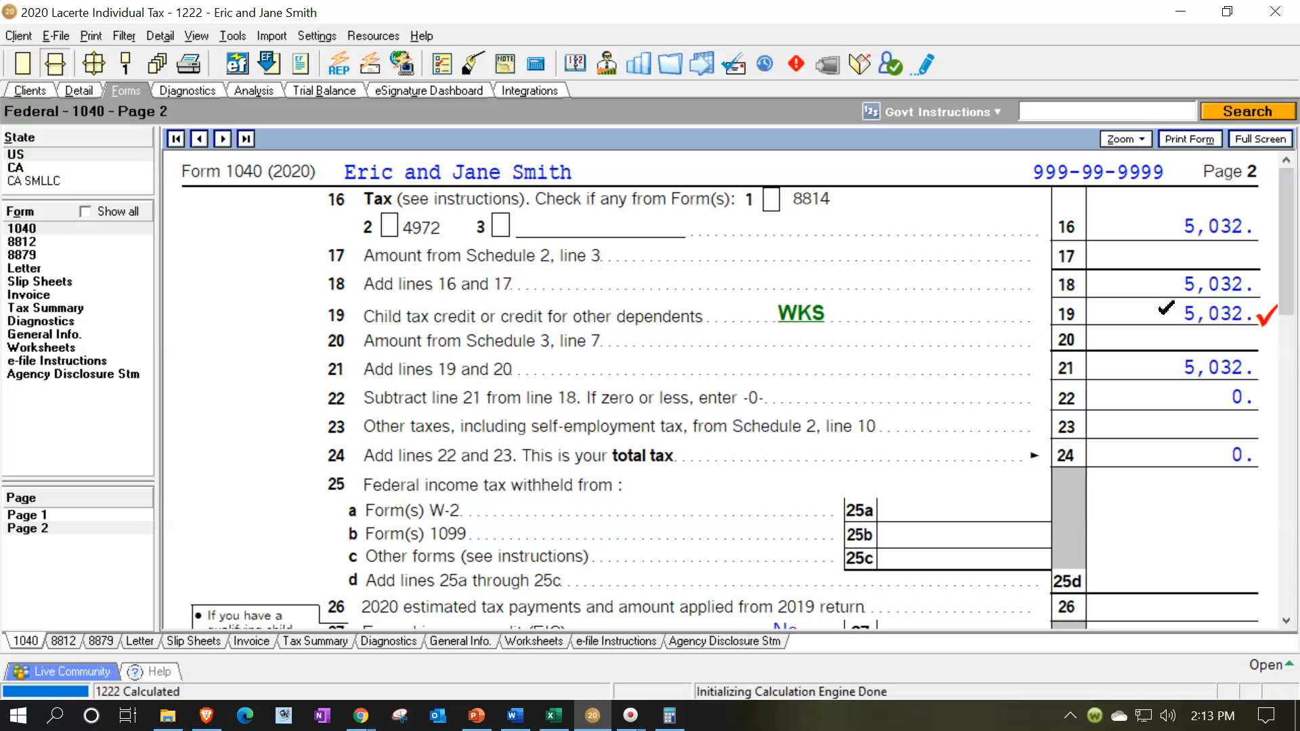
click(794, 315)
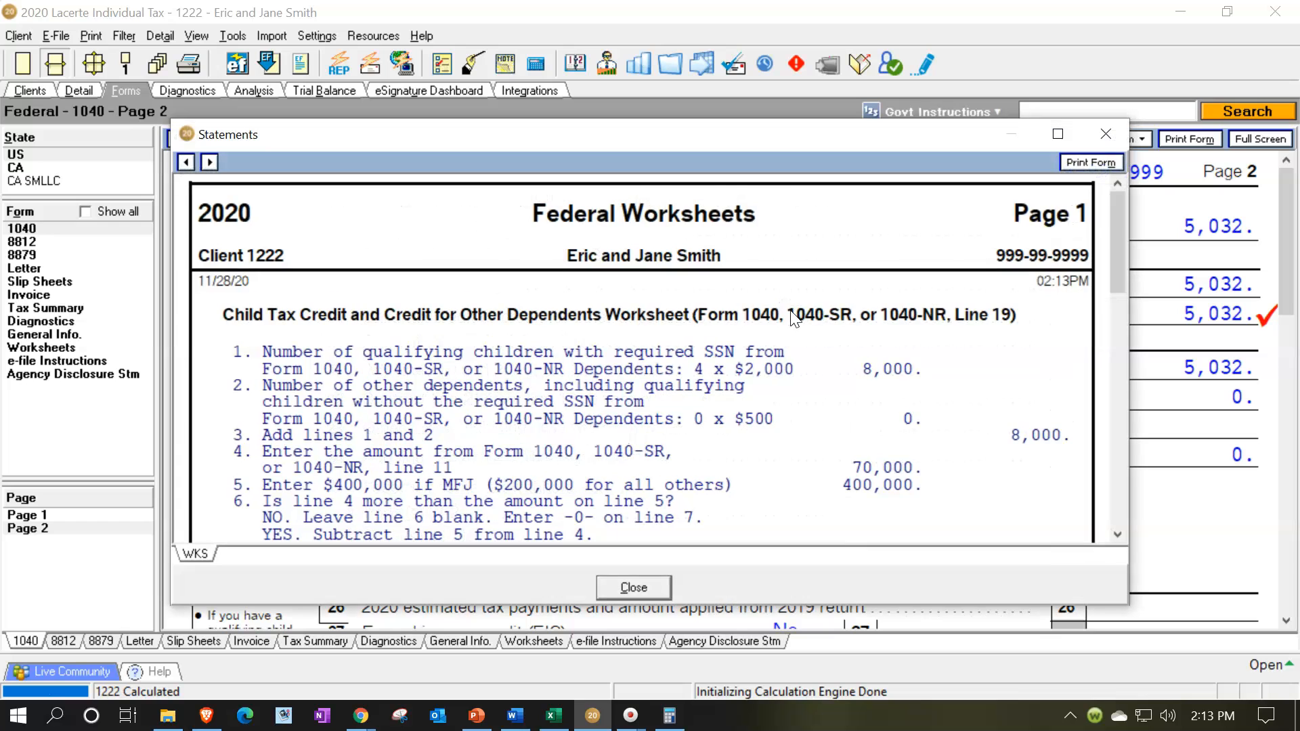
scroll(833, 379, down, 5)
scroll(859, 420, down, 2)
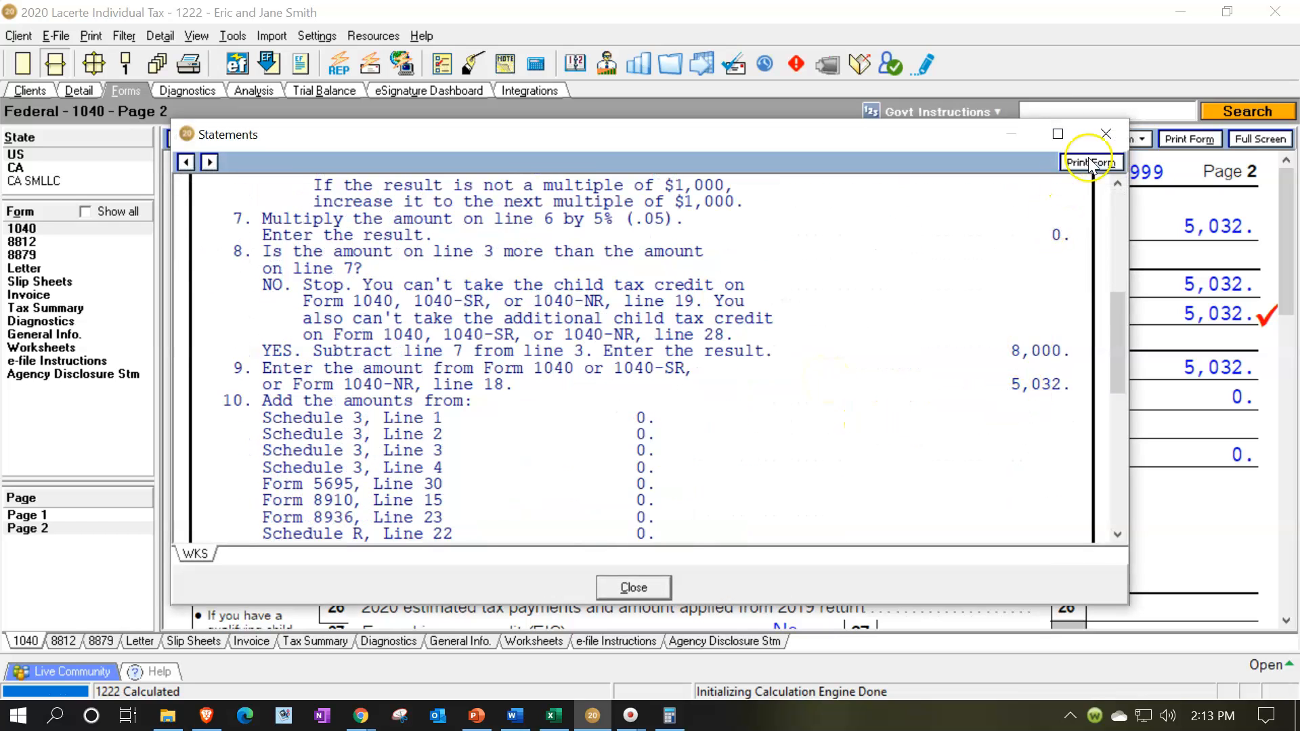
click(1105, 133)
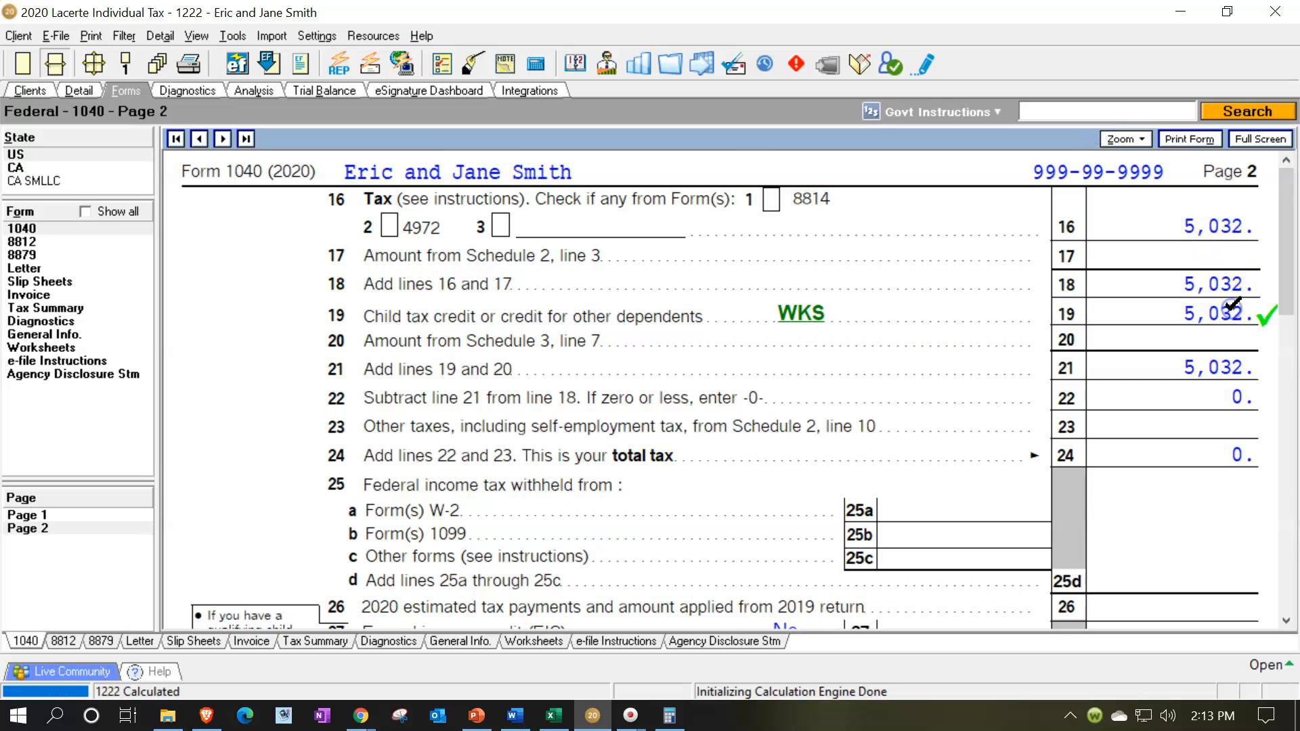
Check the additional child tax credit on line 28 and the resulting refund on page 2 of Form 1040.
scroll(975, 339, down, 2)
scroll(887, 415, down, 2)
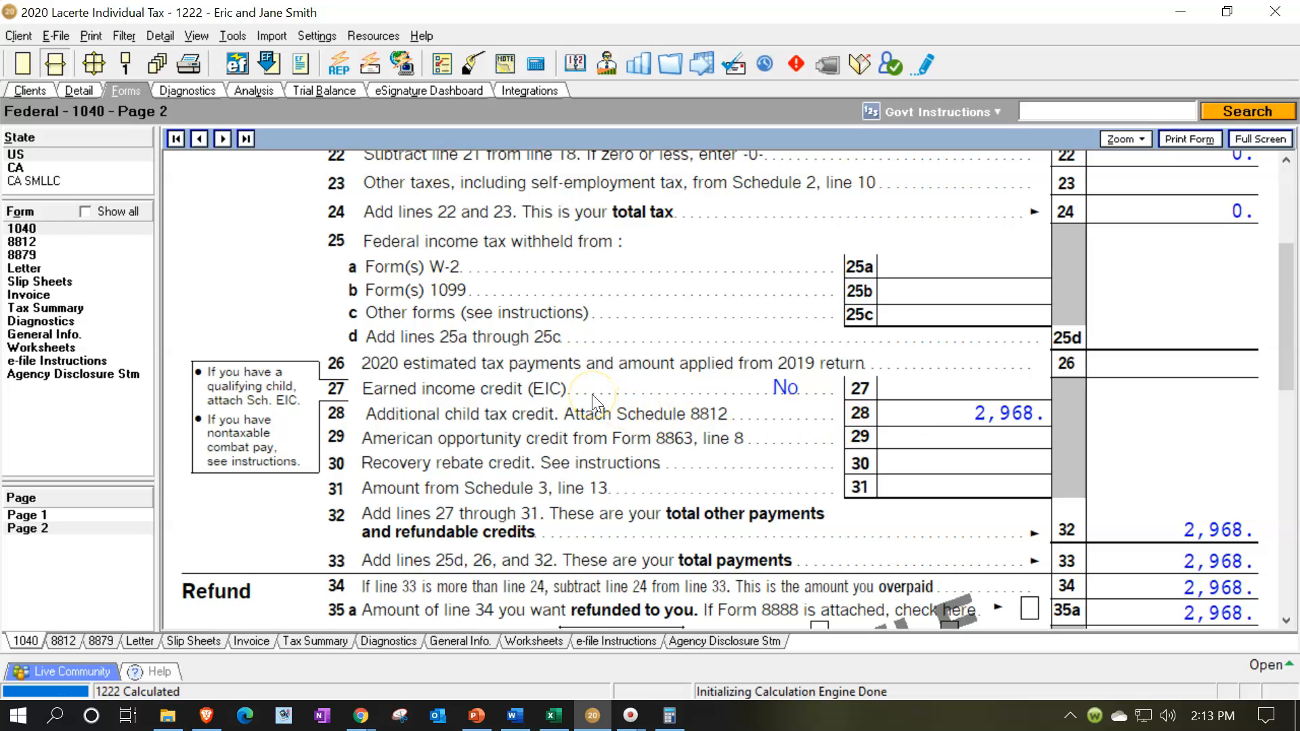
scroll(592, 394, up, 5)
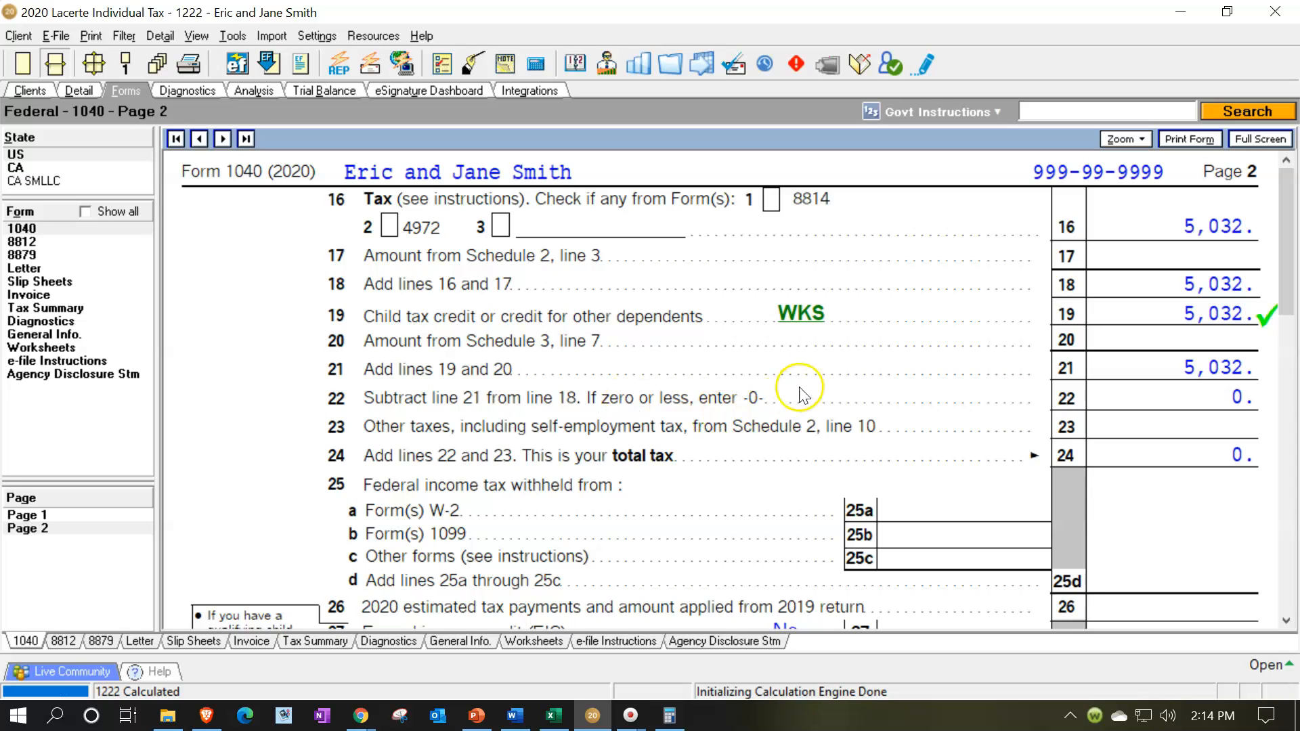
click(78, 93)
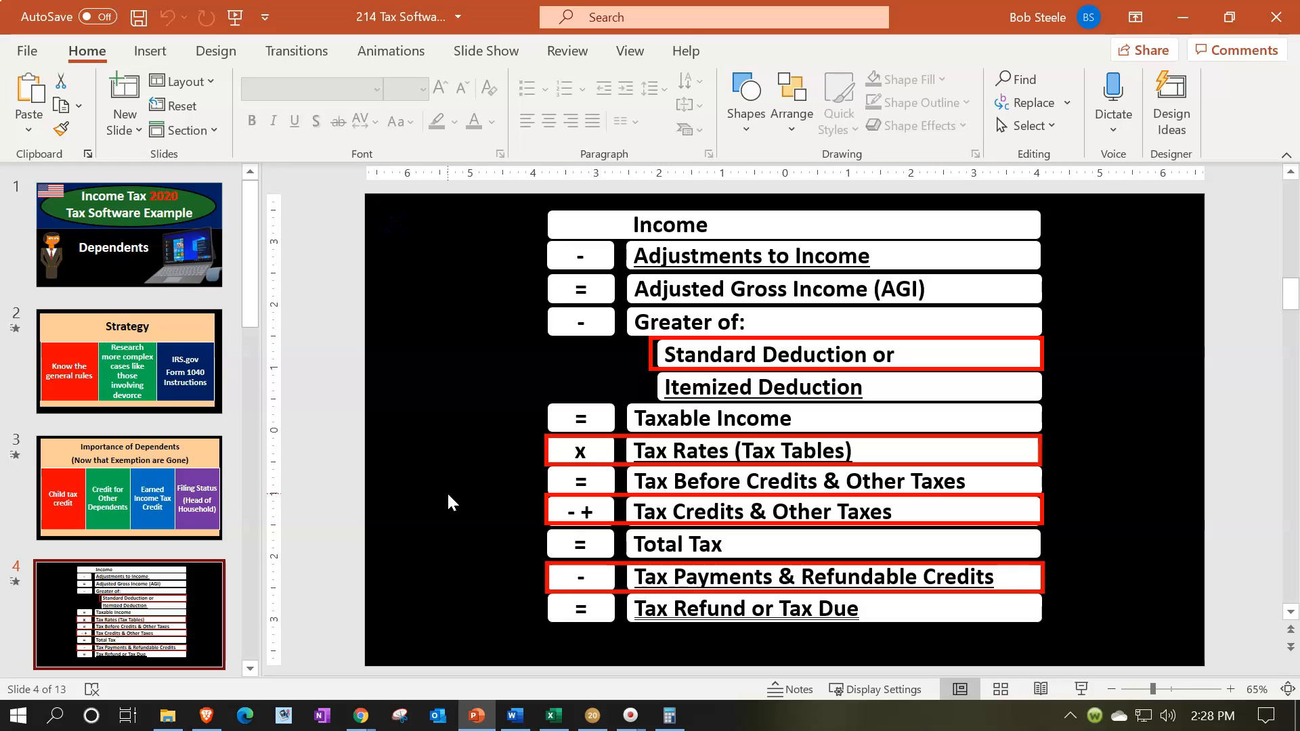